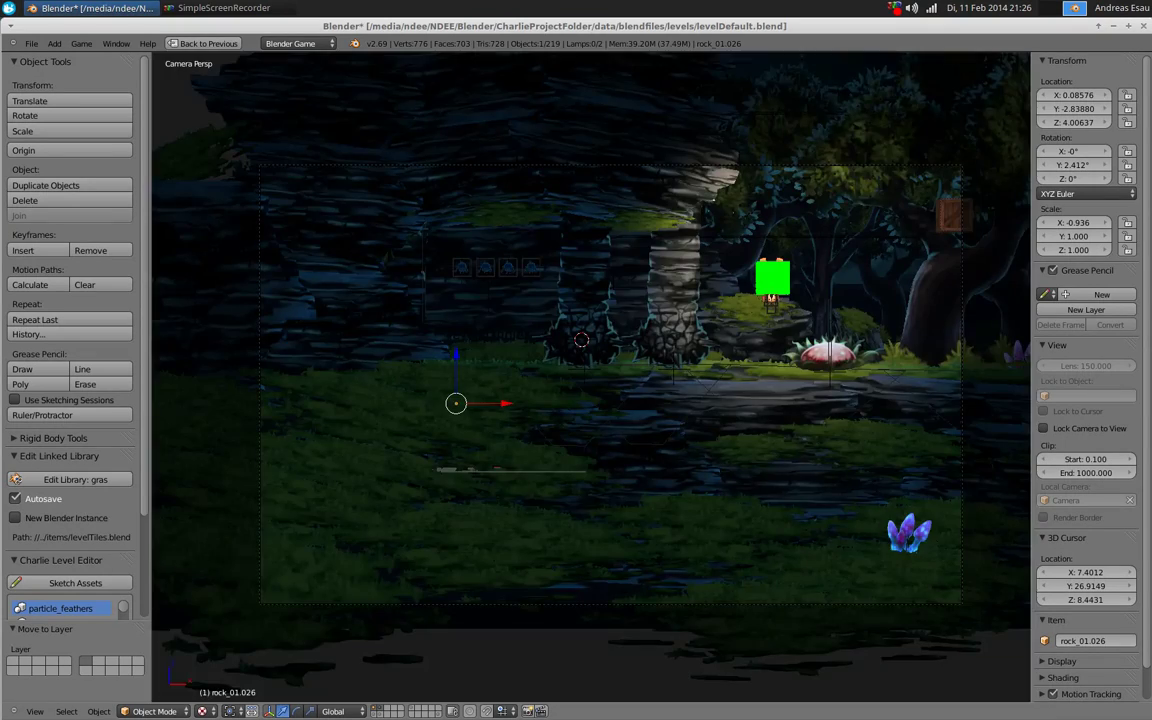
Play-test the levelDefault scene in the game engine, moving the rabbit through the forest with jumps, and stop the game
key("p")
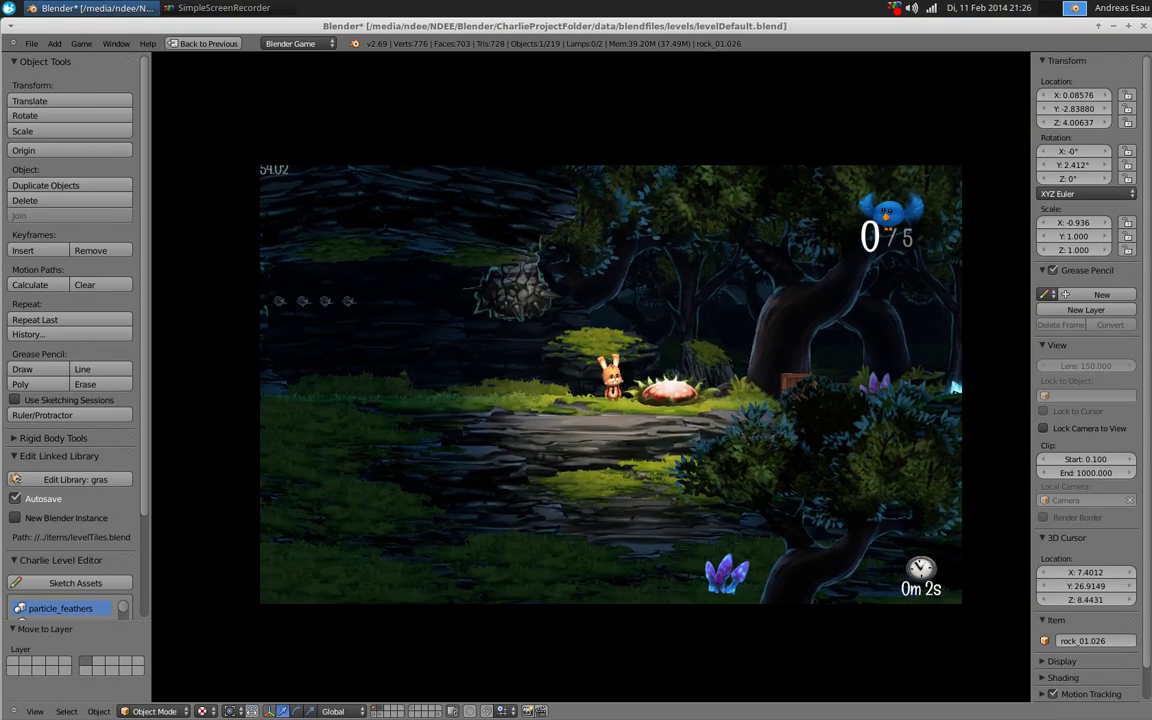
key("Right")
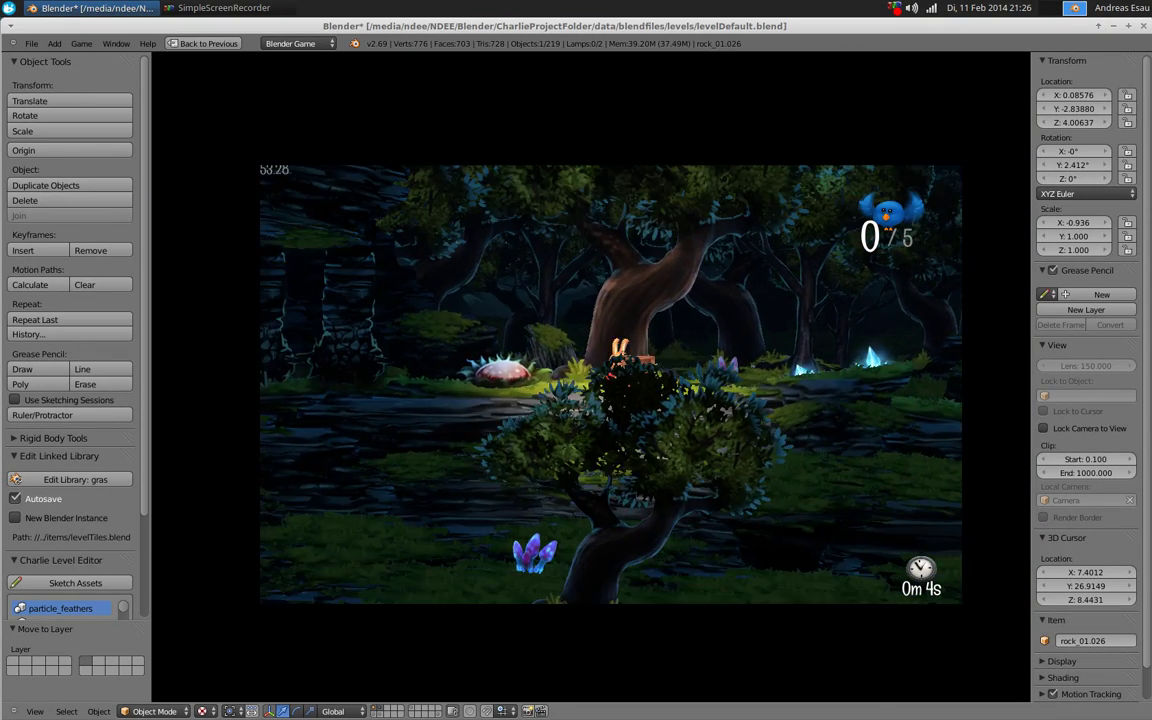
key("Left")
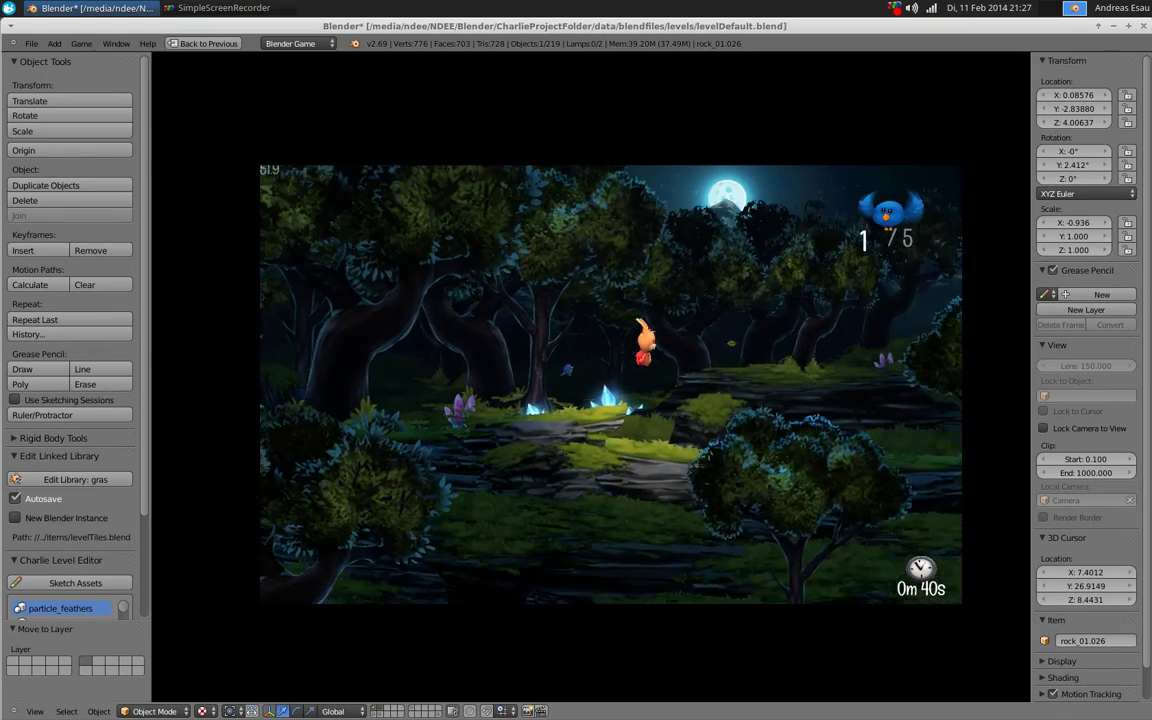
key("Right")
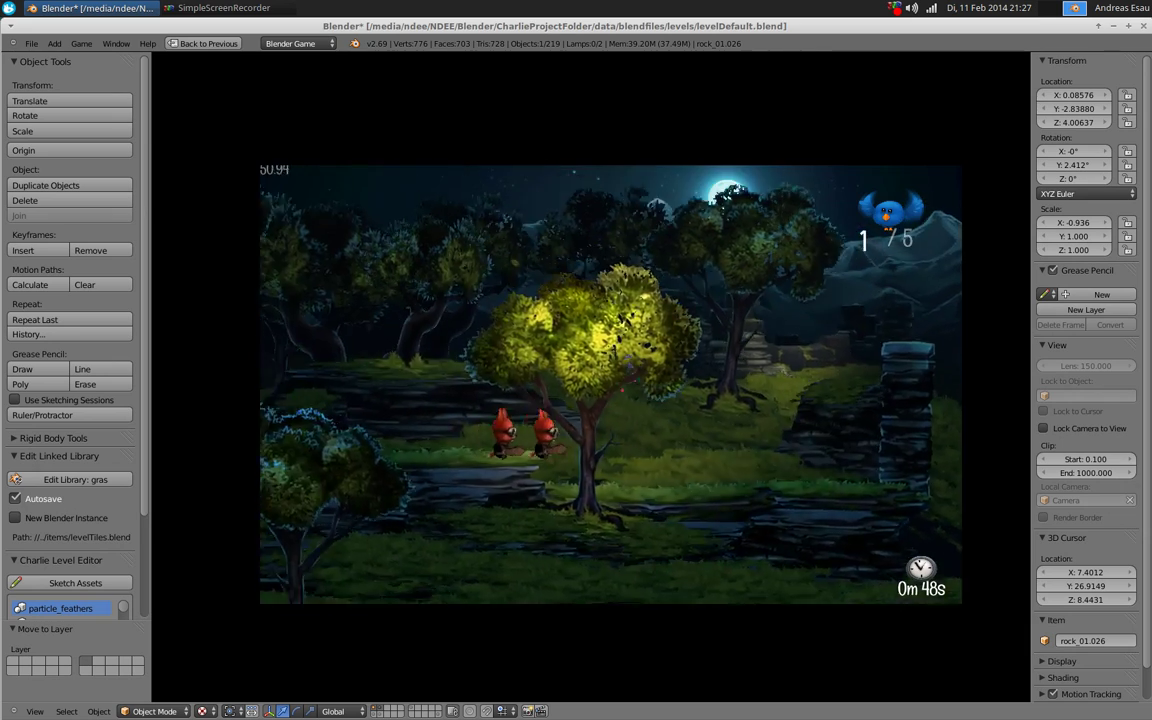
key("Up")
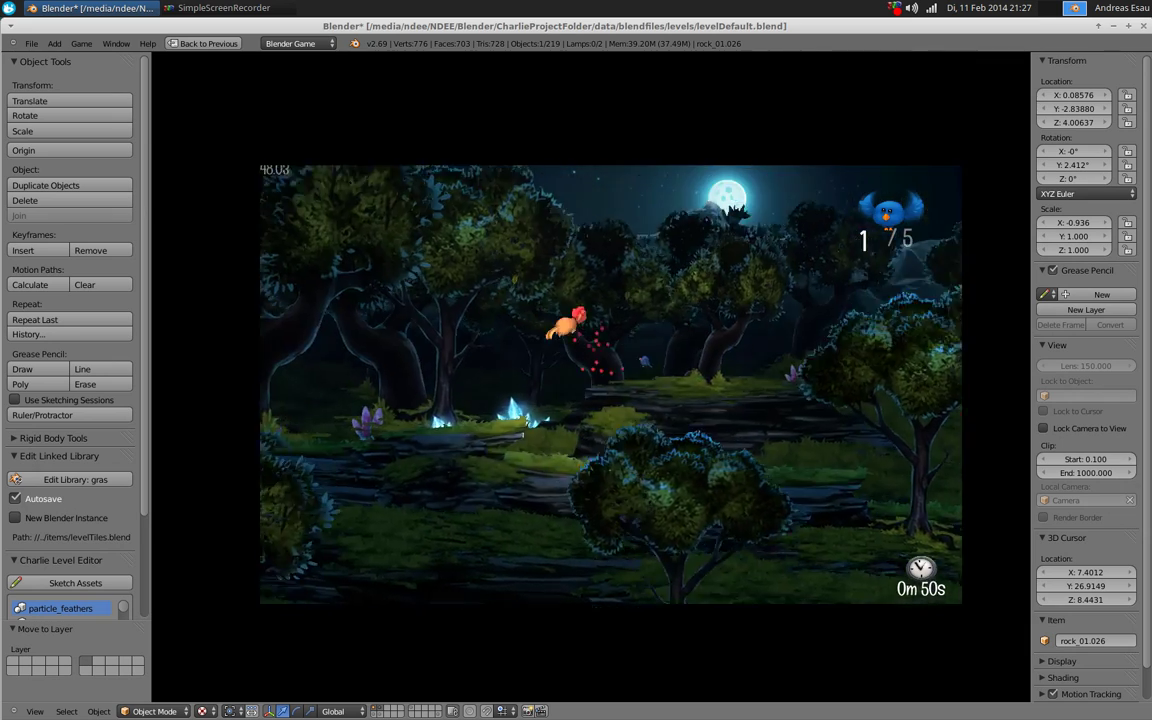
key("Up")
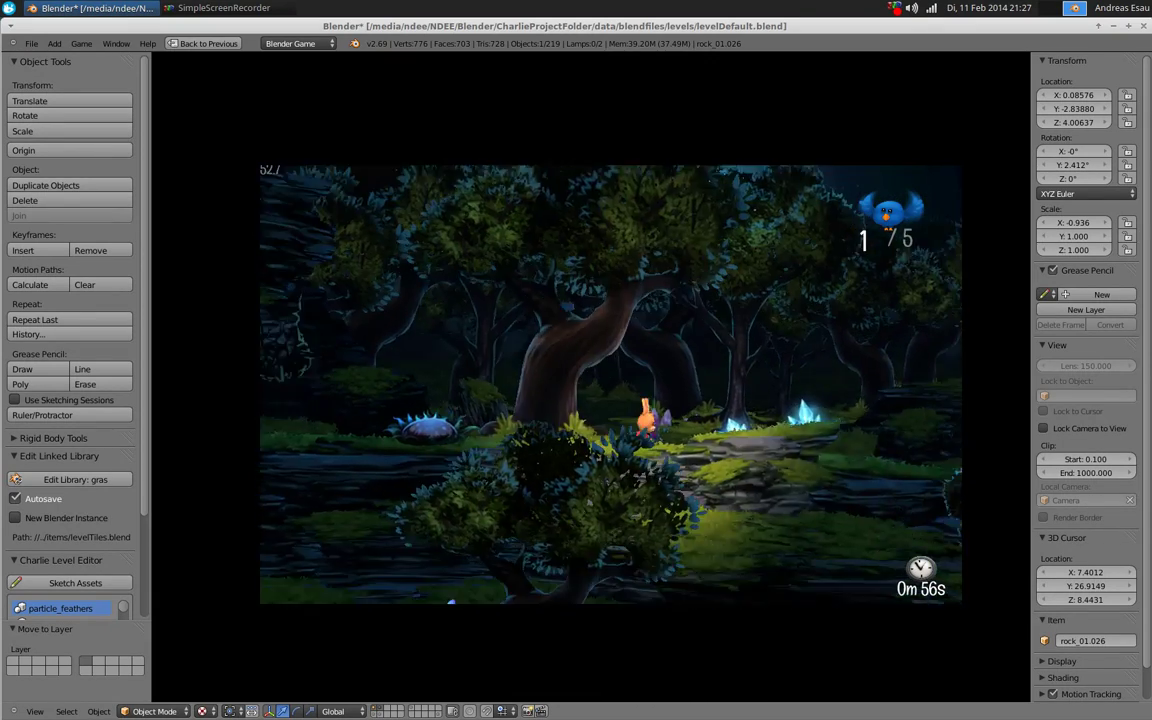
key("Up")
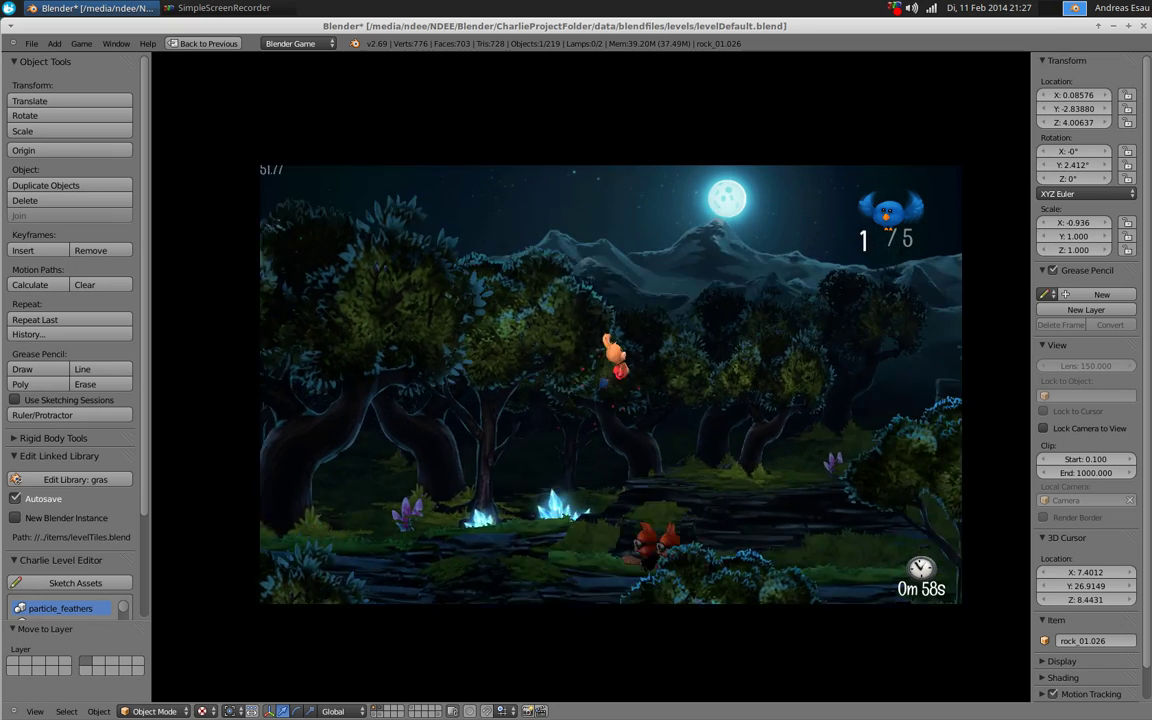
key("Left")
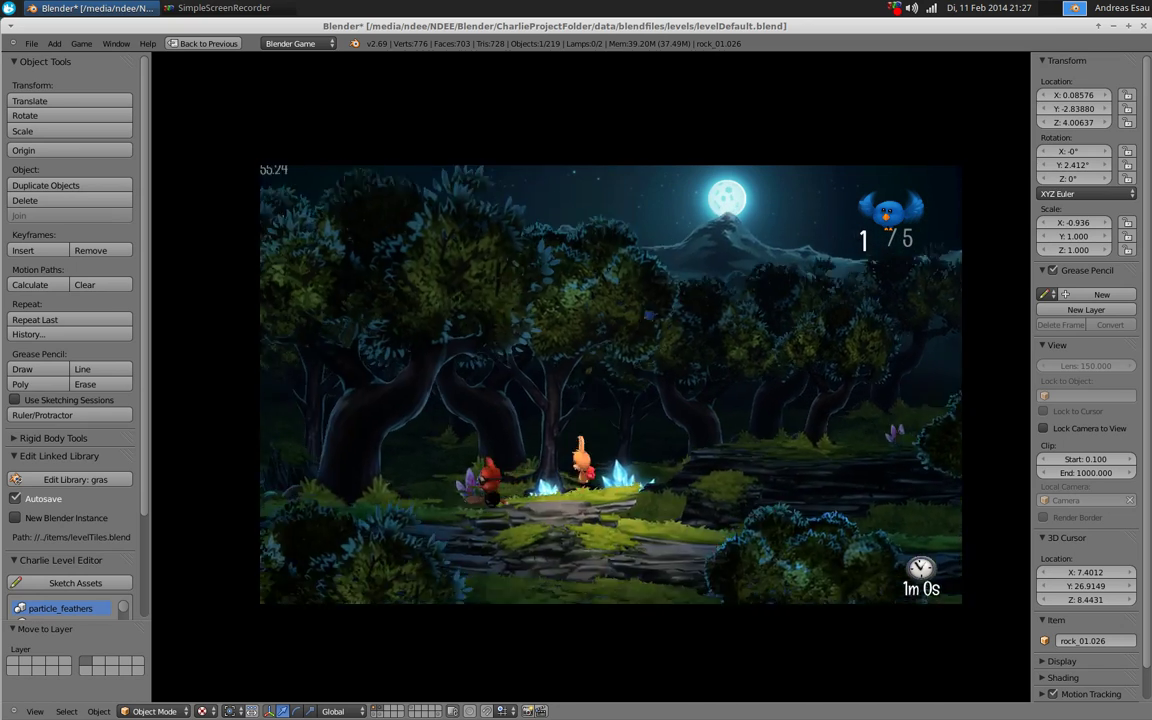
key("Up")
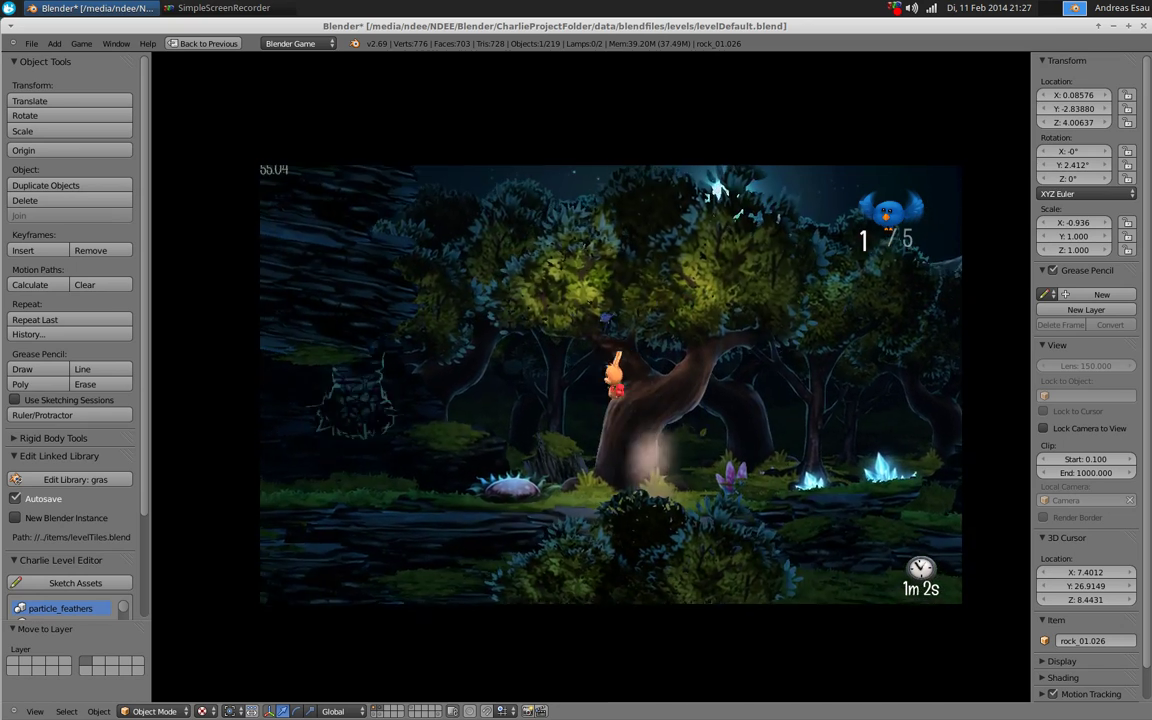
key("Right")
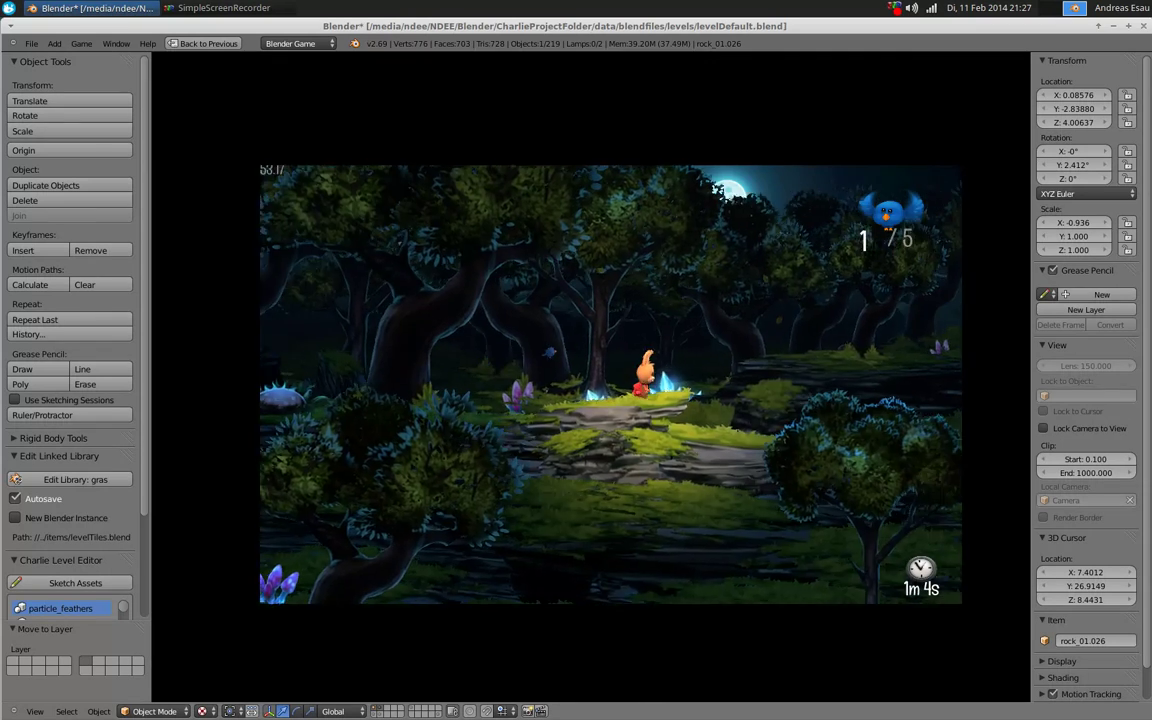
key("Up")
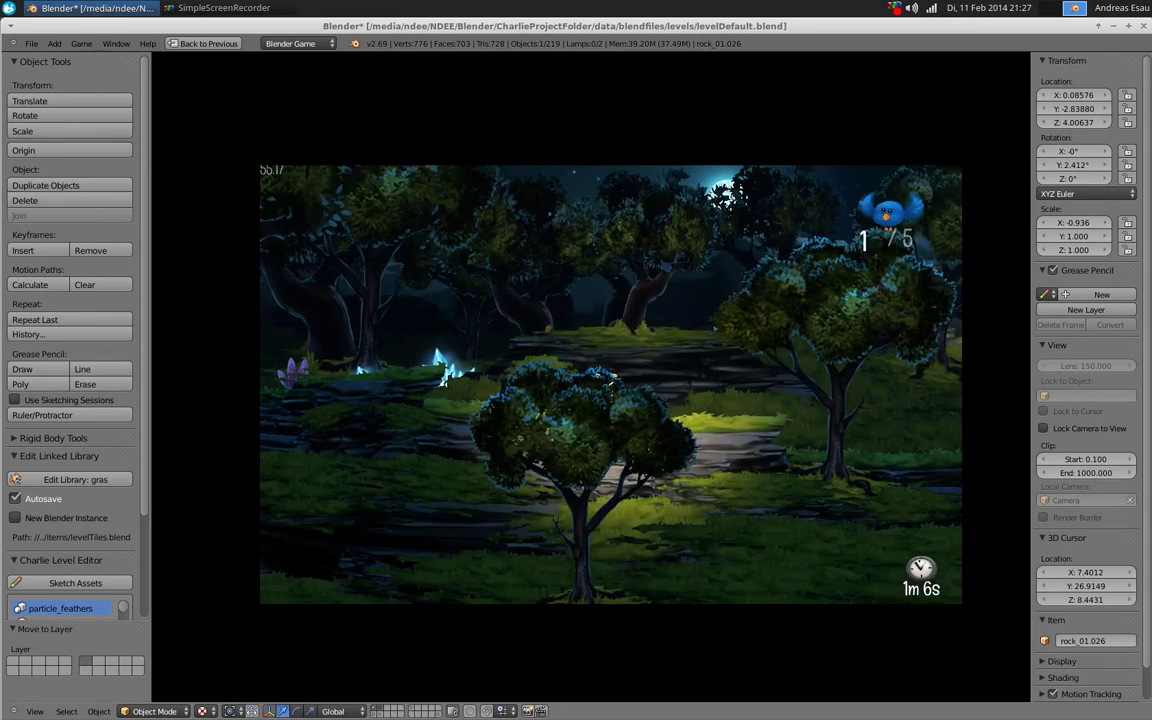
key("Up")
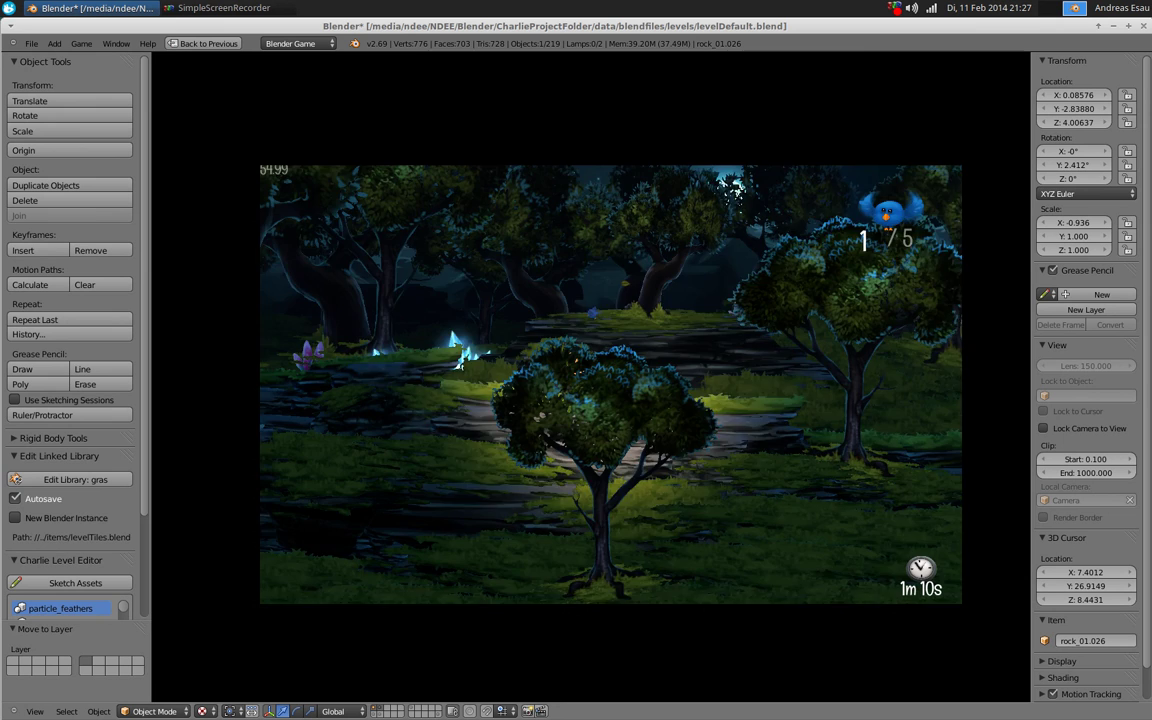
key("Up")
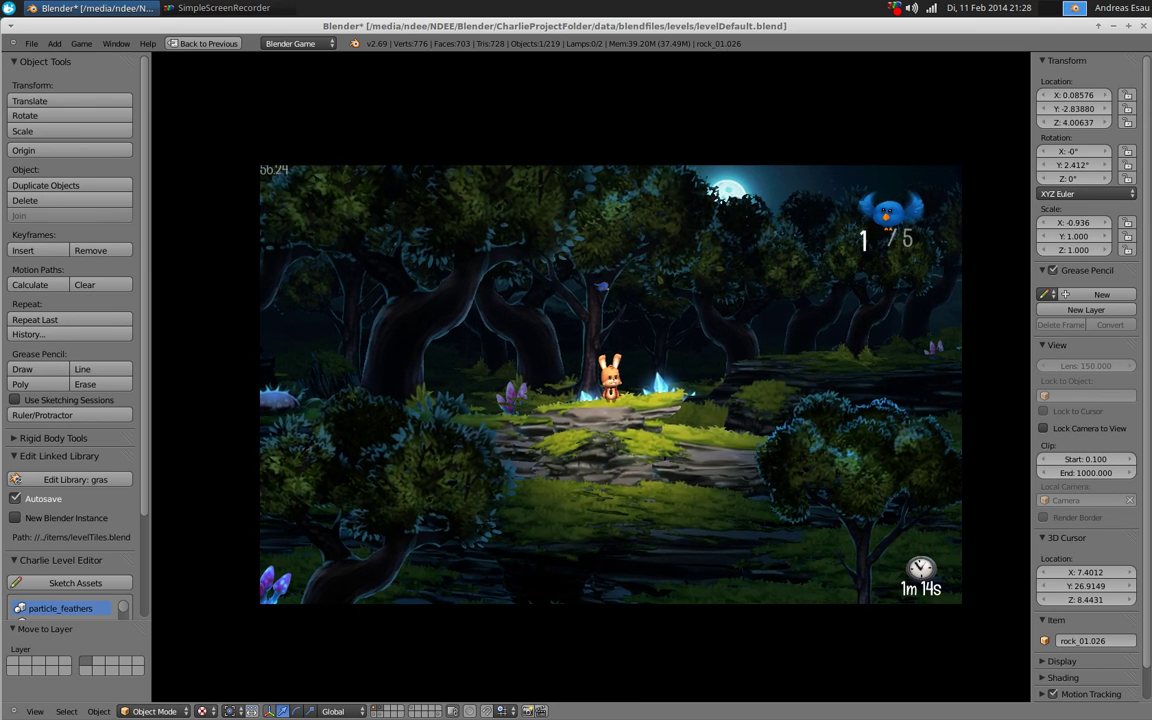
key("Escape")
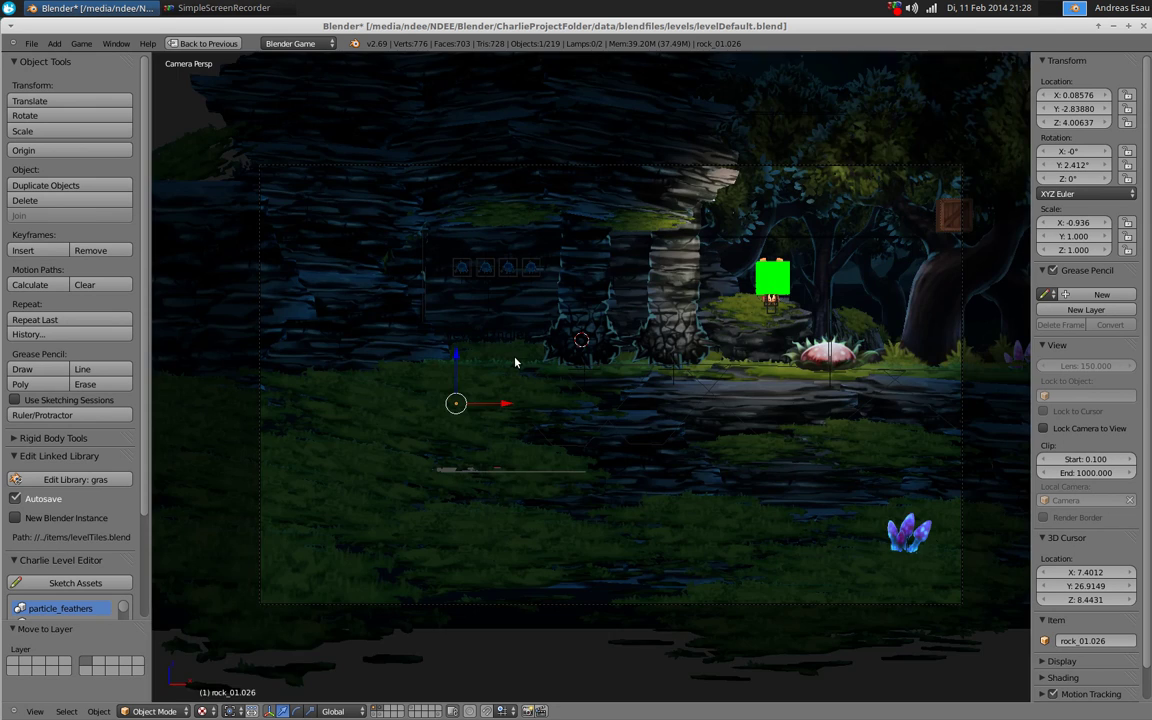
Start a second Blender instance with the default scene and dismiss its splash screen
left_click(8, 7)
left_click(66, 160)
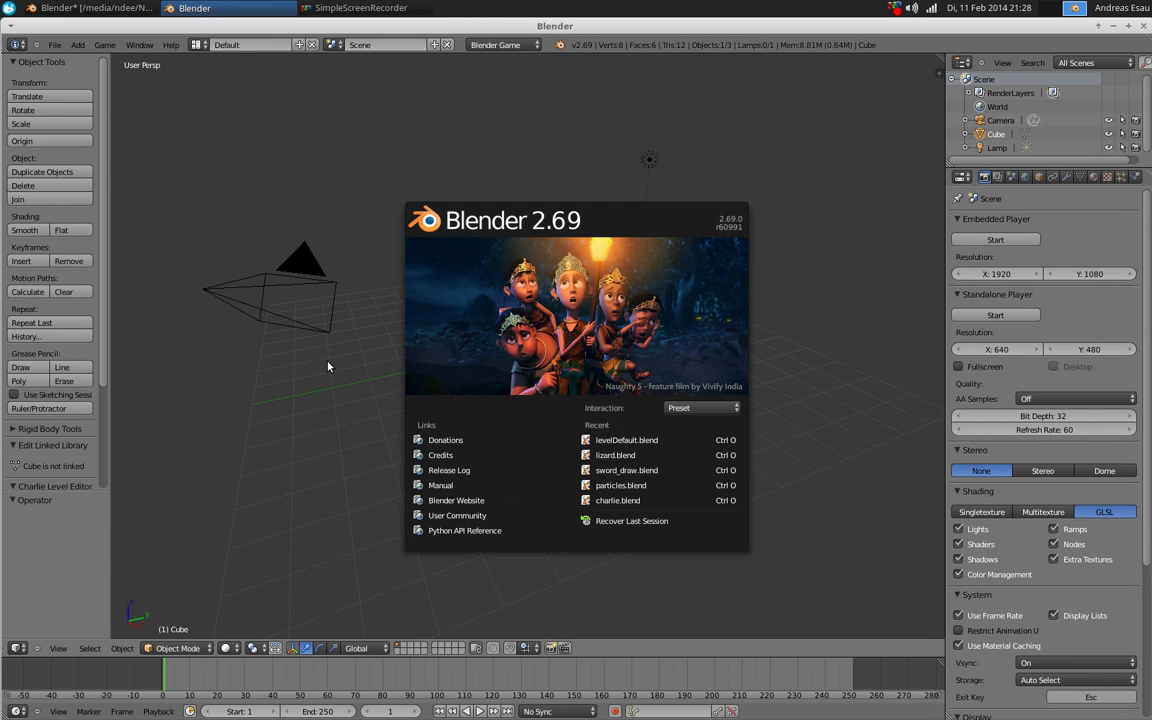
left_click(328, 367)
Show the cube's particle settings and set the viewport shading to Texture
left_click(226, 648)
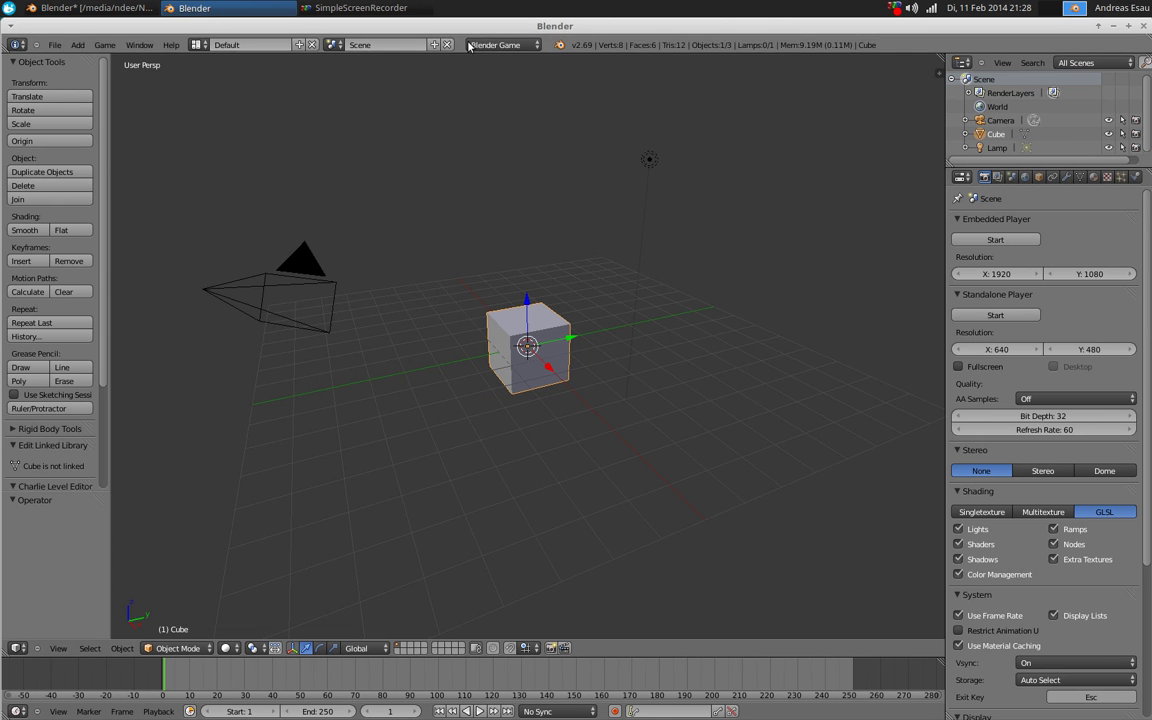
left_click(1121, 176)
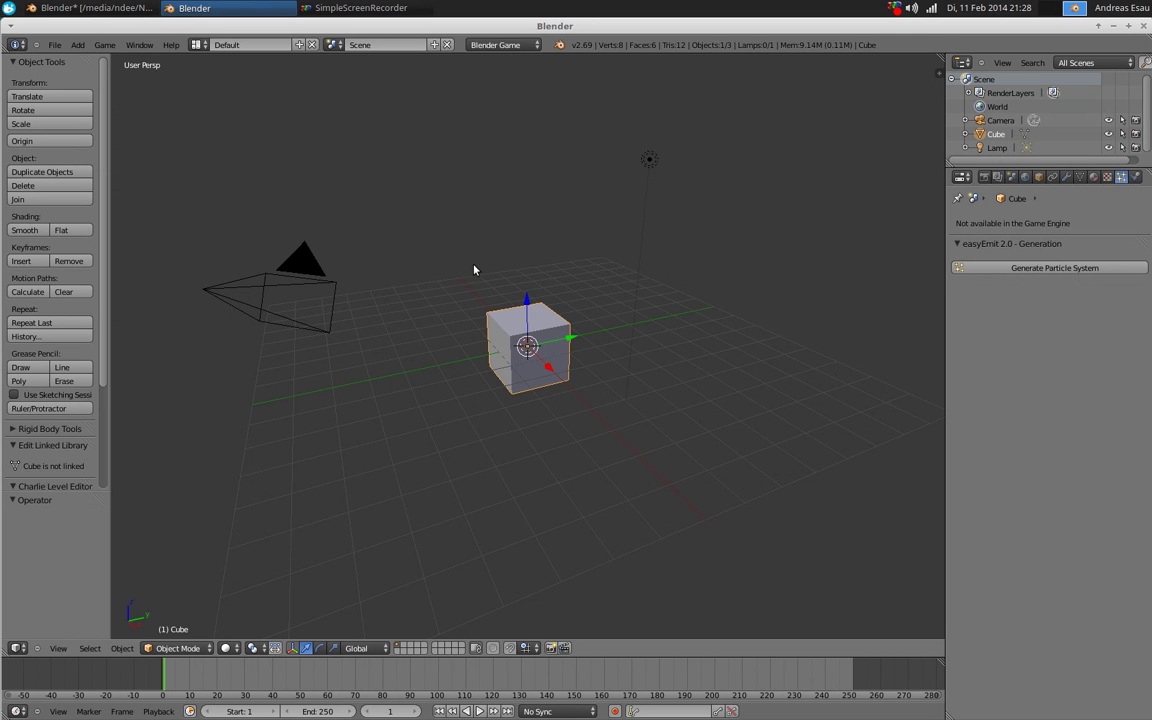
left_click(225, 652)
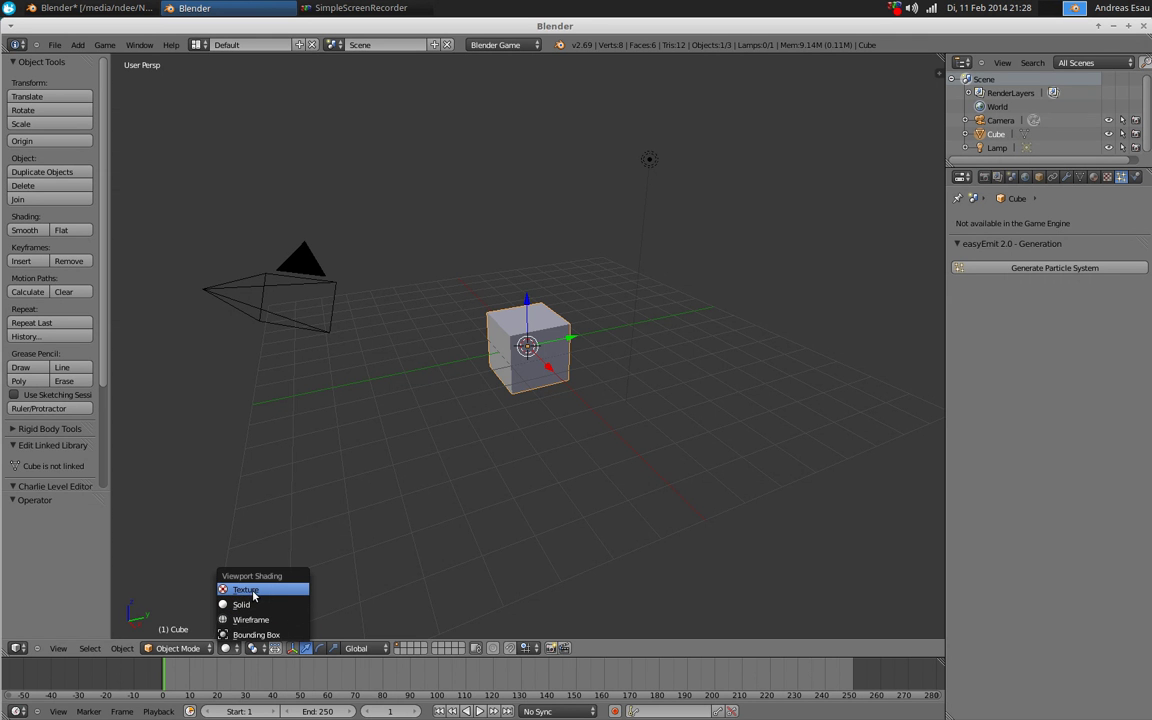
left_click(253, 592)
middle_click_drag(620, 365, 648, 378)
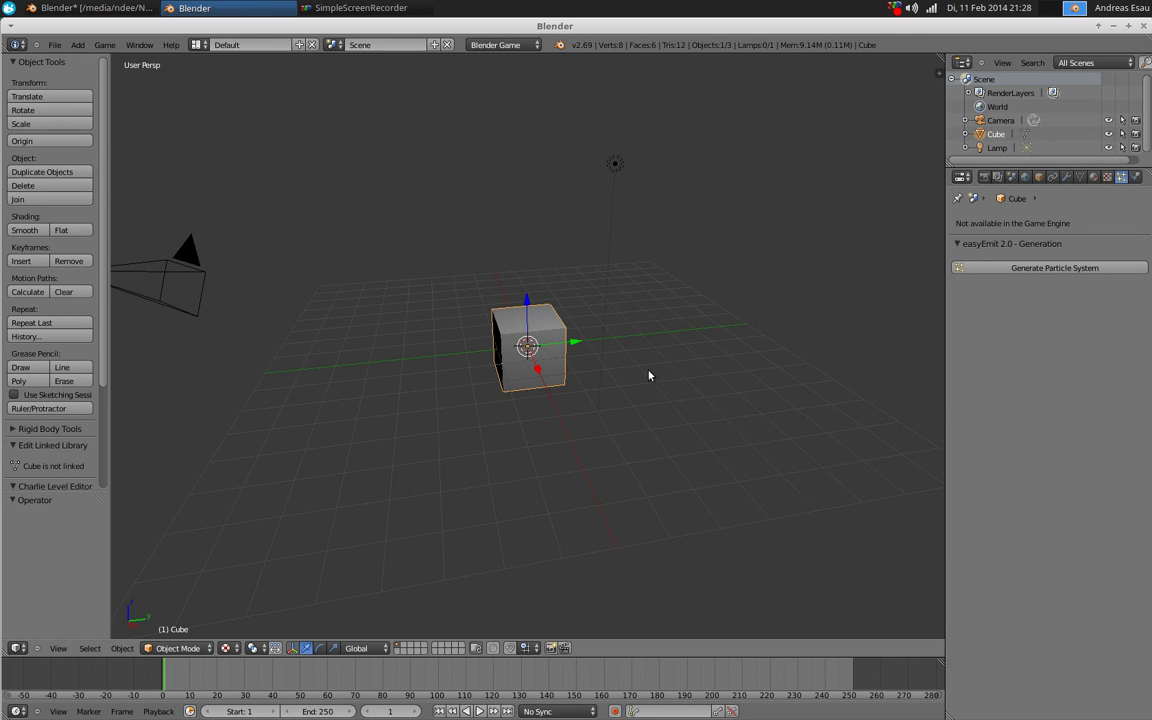
Generate an easyEmit particle system on the cube and look through its emission, color, scaling and speed settings
left_click(1036, 276)
middle_click_drag(548, 483, 607, 470)
scroll(1000, 520, "down", 5)
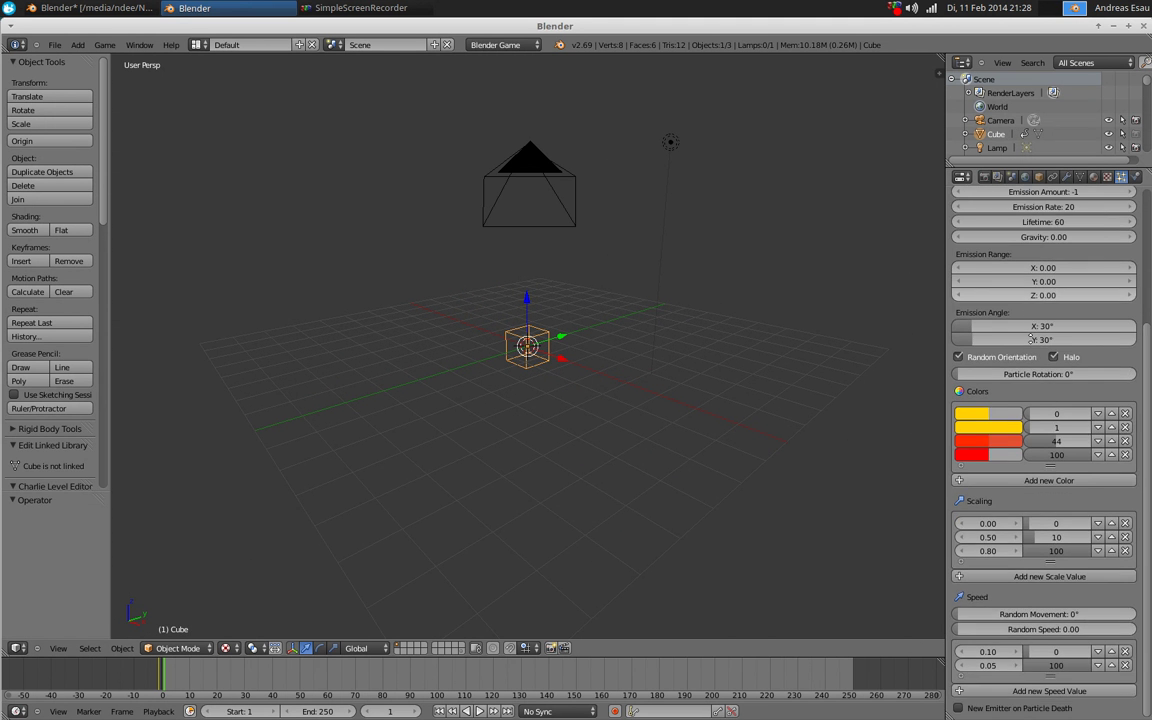
scroll(1018, 515, "up", 5)
scroll(1018, 515, "down", 5)
scroll(1010, 450, "up", 5)
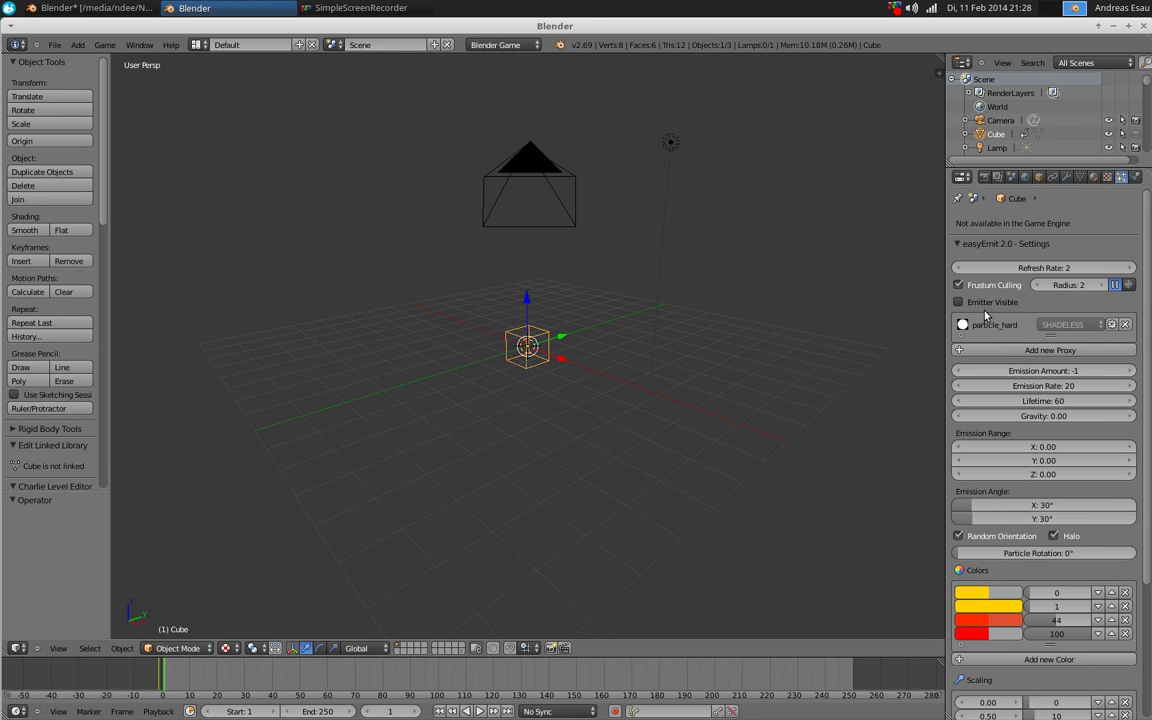
Run the game engine to preview the cube's particle emission, stop it, and look over the emitter settings again
middle_click_drag(506, 375, 410, 378)
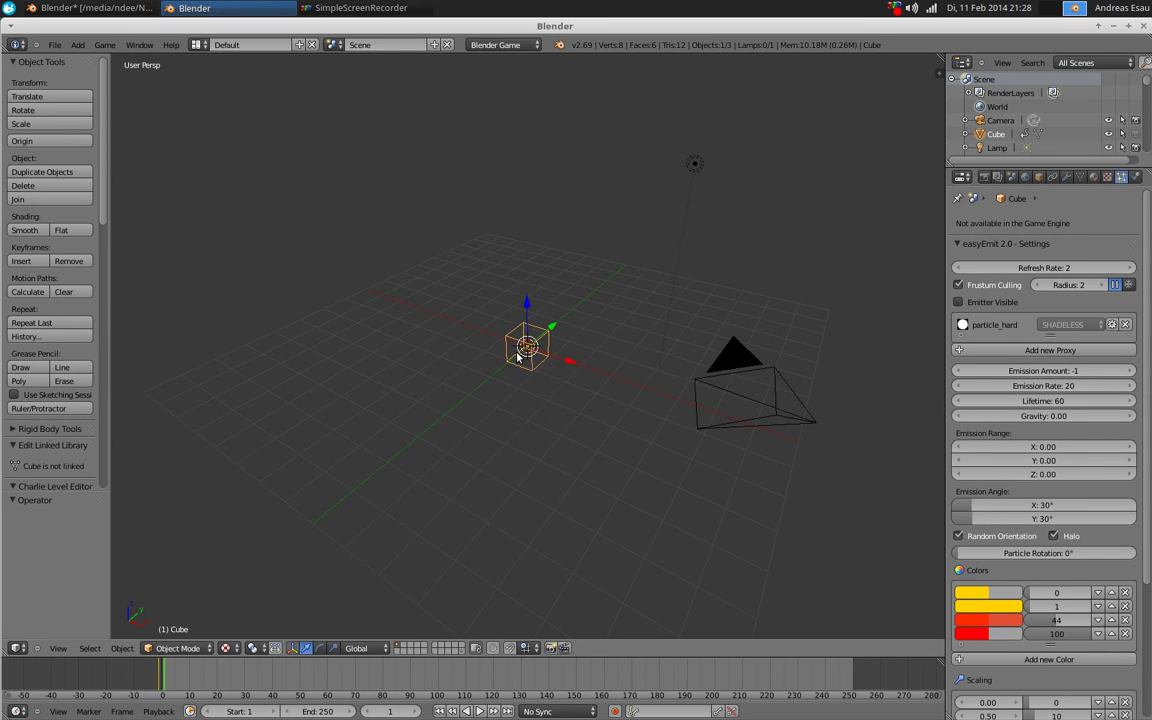
key("KP_0")
middle_click_drag(475, 399, 521, 411)
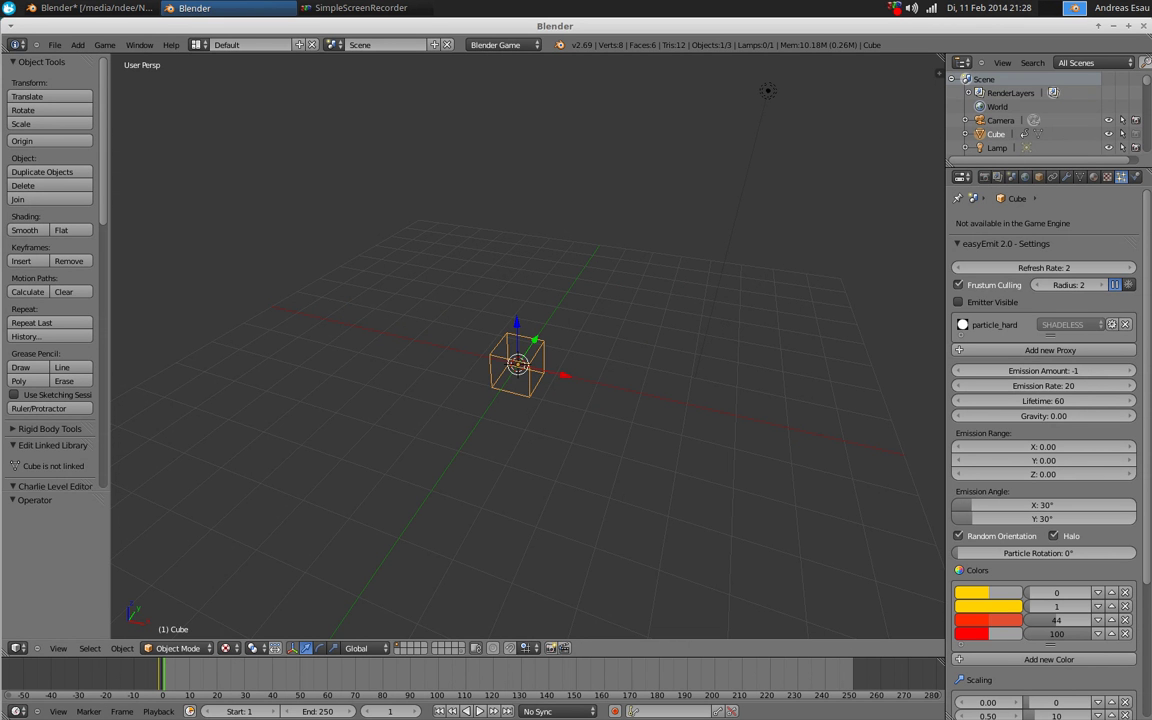
key("p")
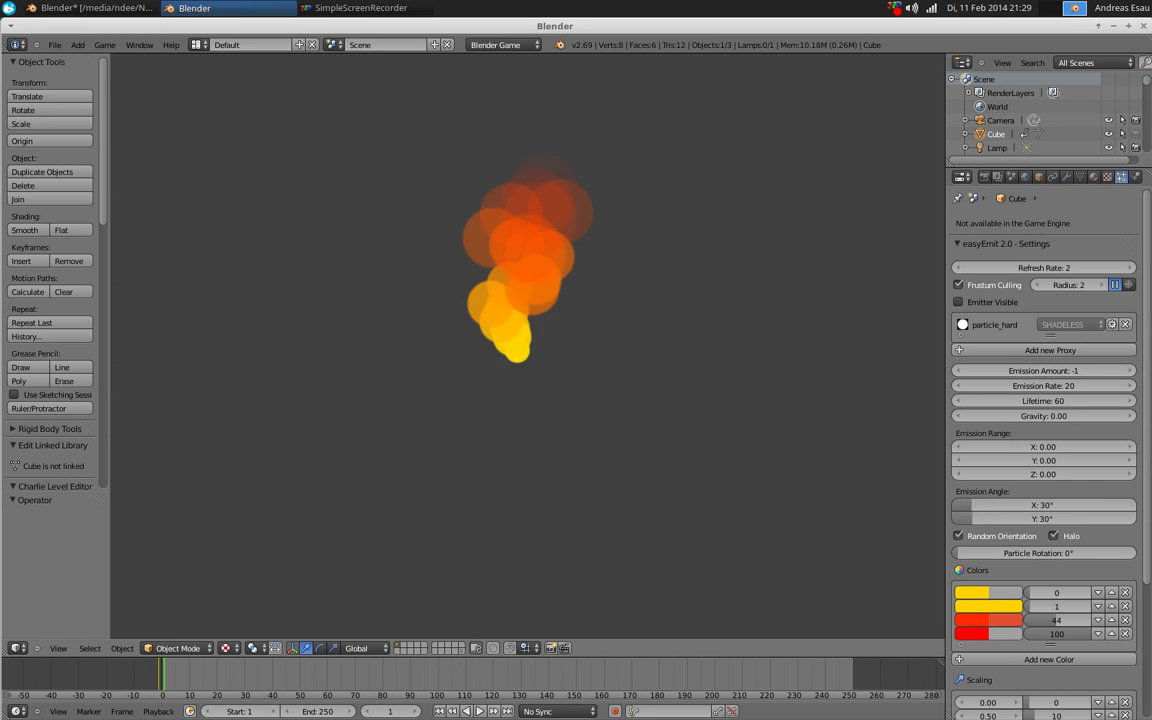
key("Escape")
middle_click_drag(620, 388, 625, 465, "shift")
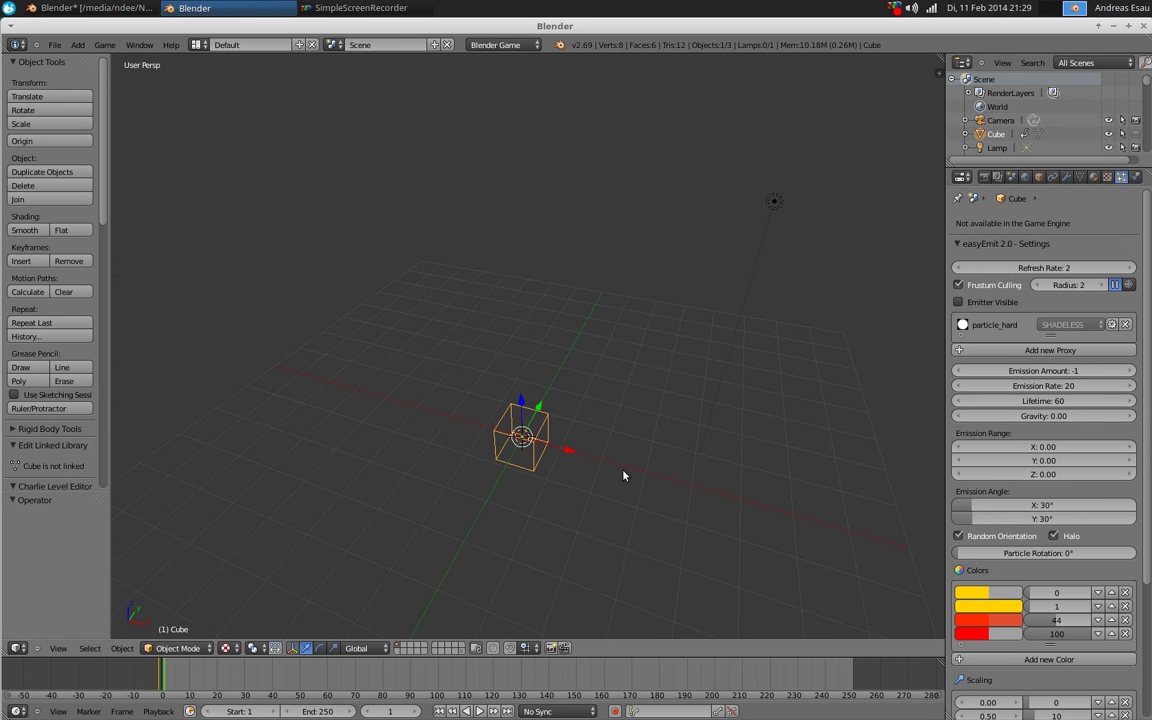
scroll(1052, 520, "down", 1)
scroll(1033, 315, "down", 5)
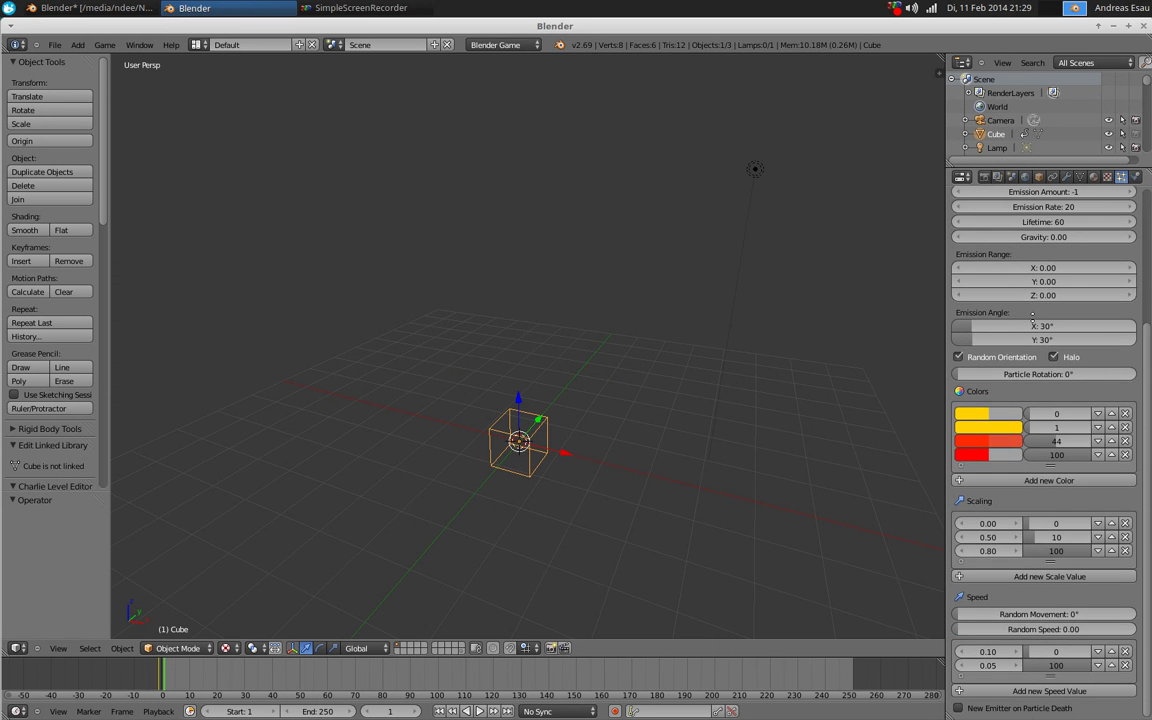
scroll(1020, 312, "up", 5)
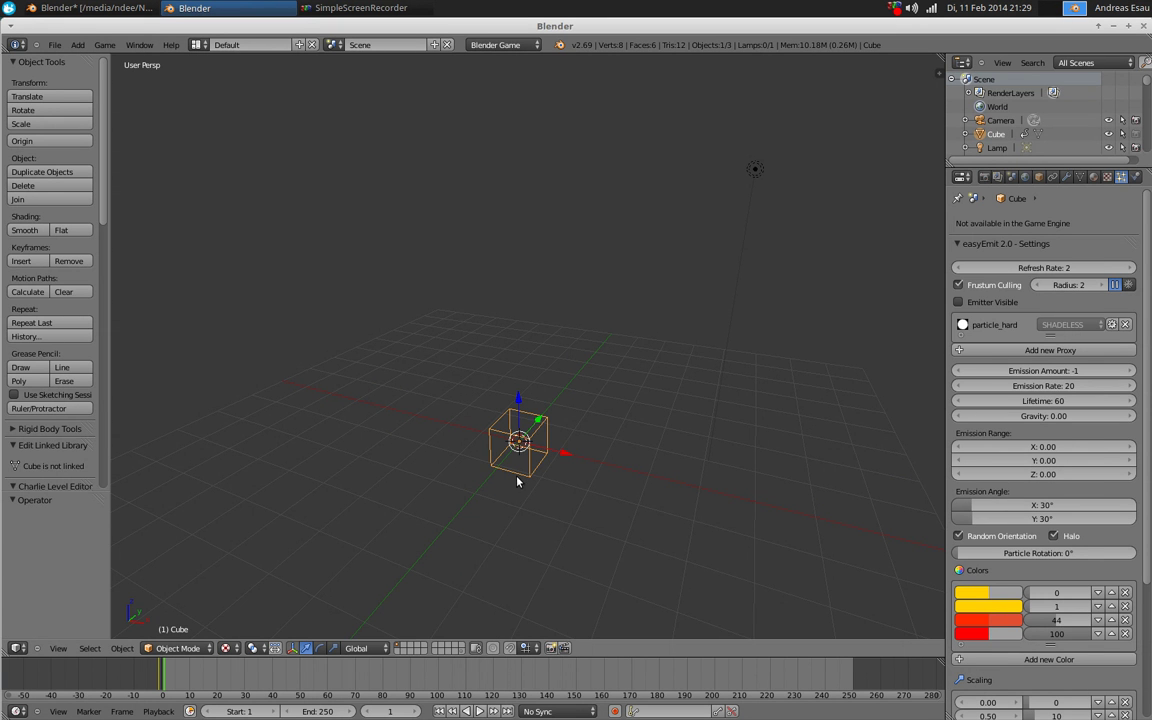
Switch to the Game Logic screen layout and examine the cube's game properties and logic bricks
key("ctrl+Right")
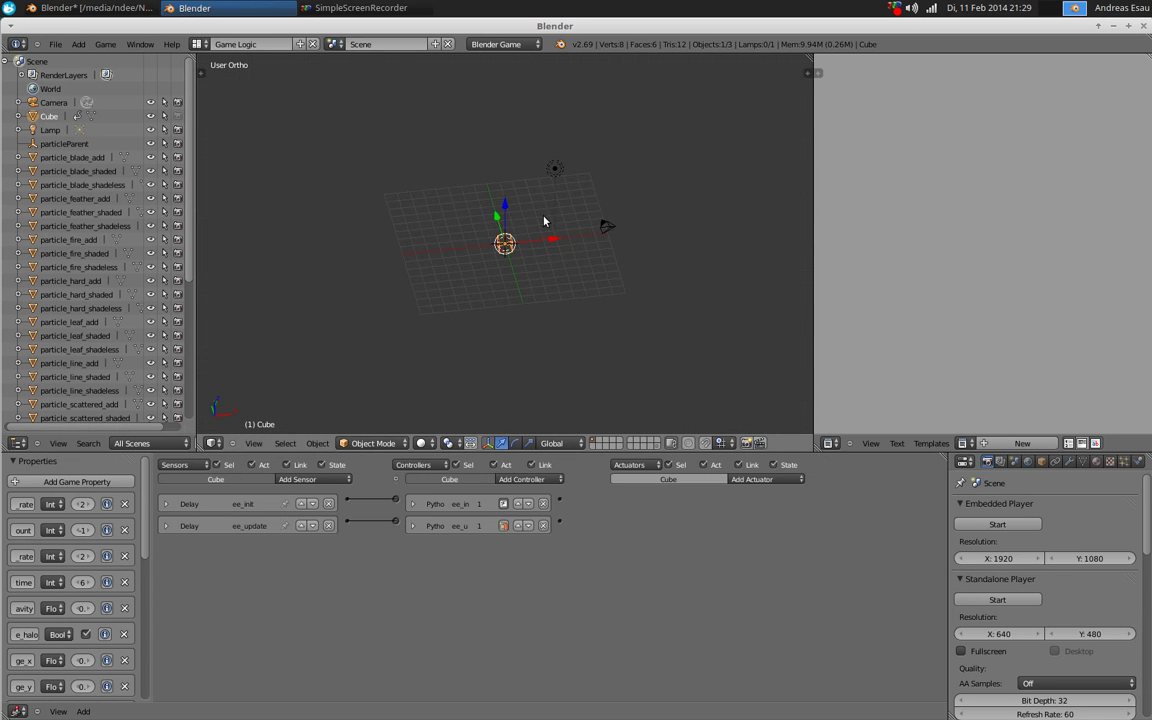
scroll(544, 220, "up", 5)
scroll(57, 620, "down", 5)
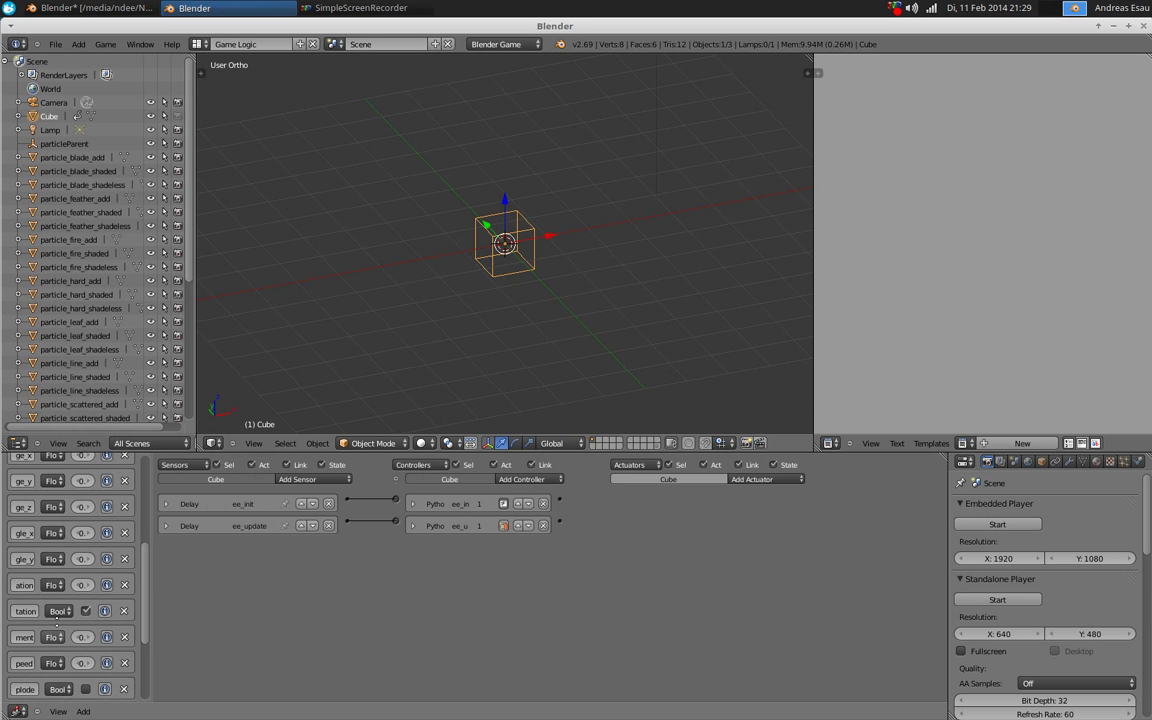
scroll(57, 620, "down", 5)
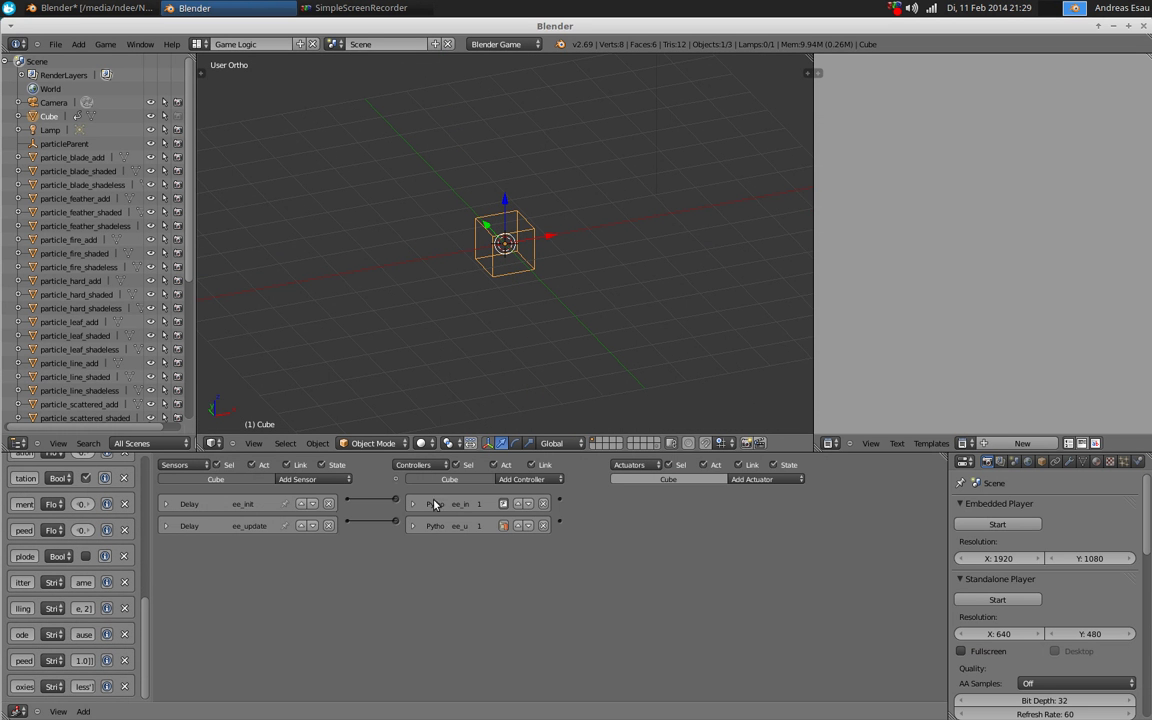
Load the particleEngine.py script in the text editor, skim its code, and switch the 3D view to perspective
left_click(964, 443)
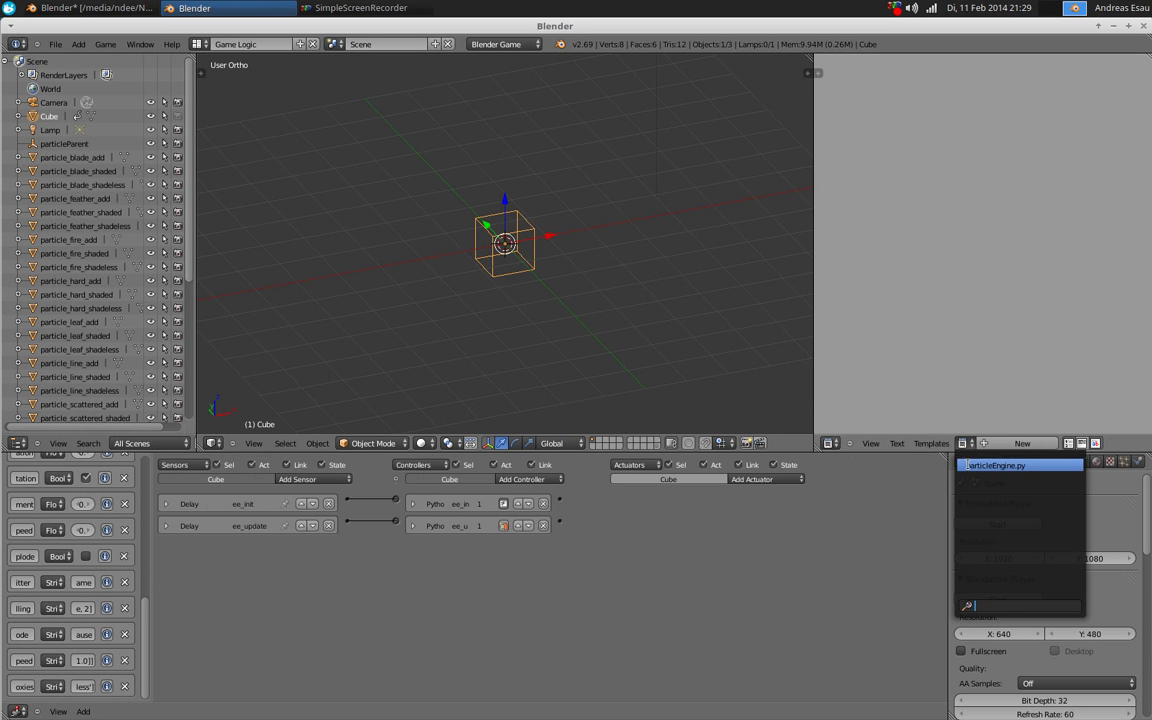
left_click(967, 465)
scroll(922, 380, "down", 20)
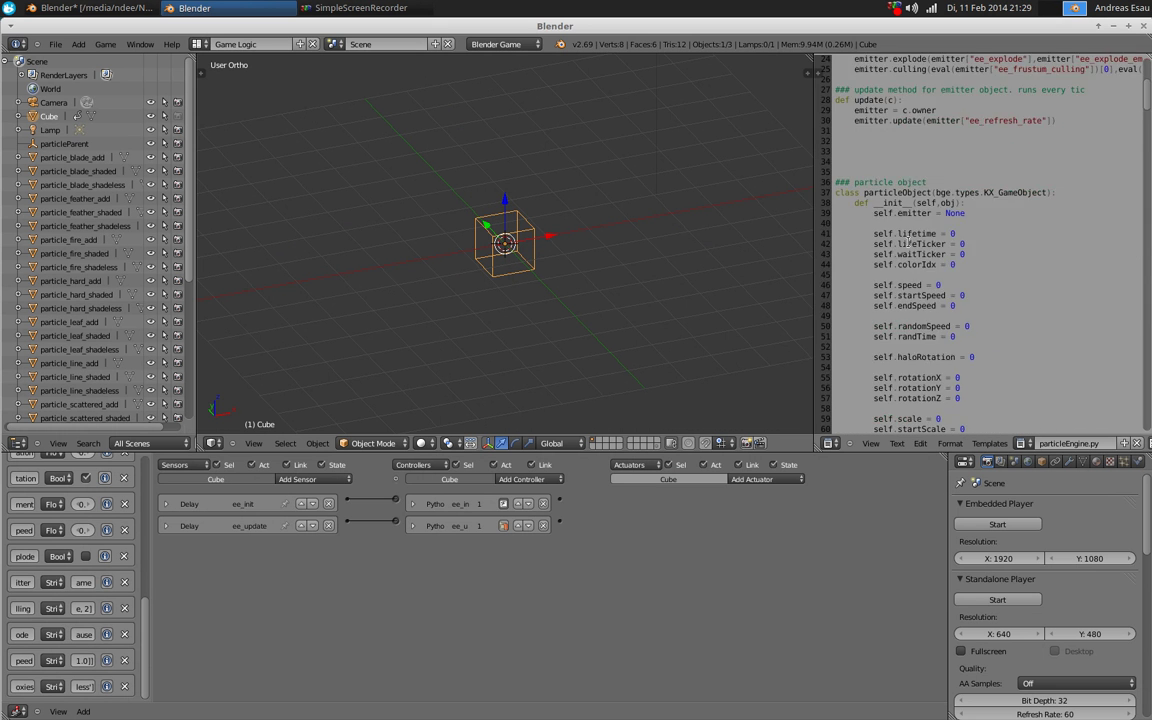
scroll(900, 338, "down", 8)
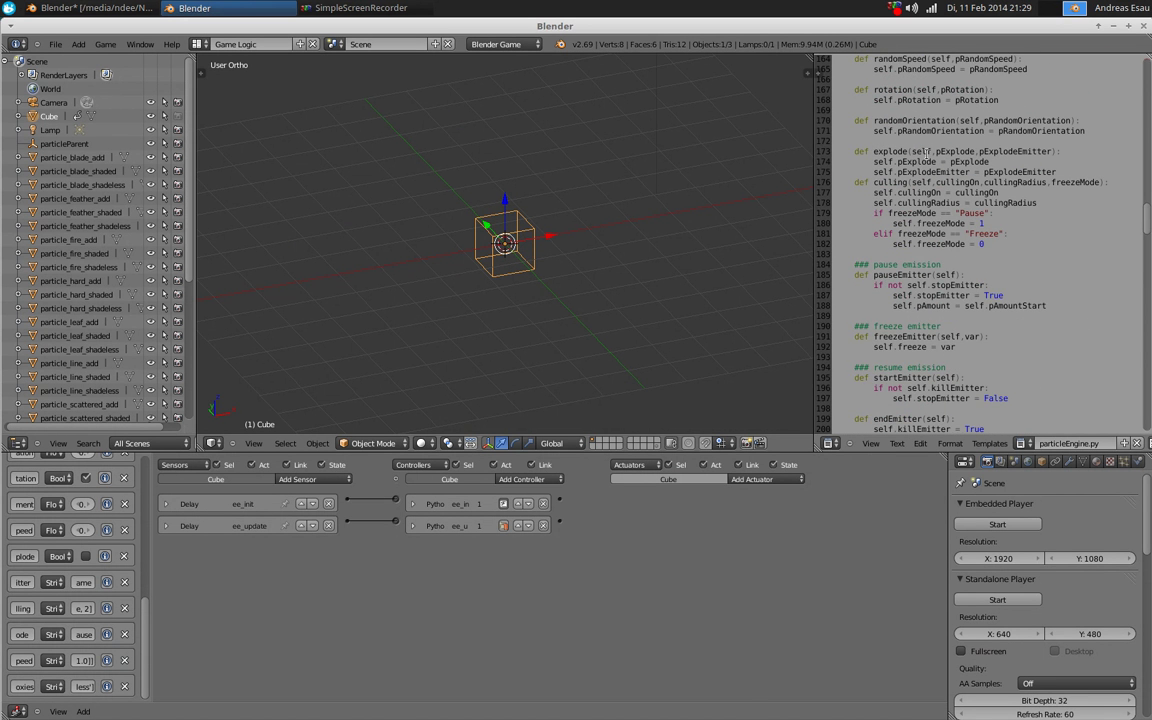
scroll(975, 245, "down", 20)
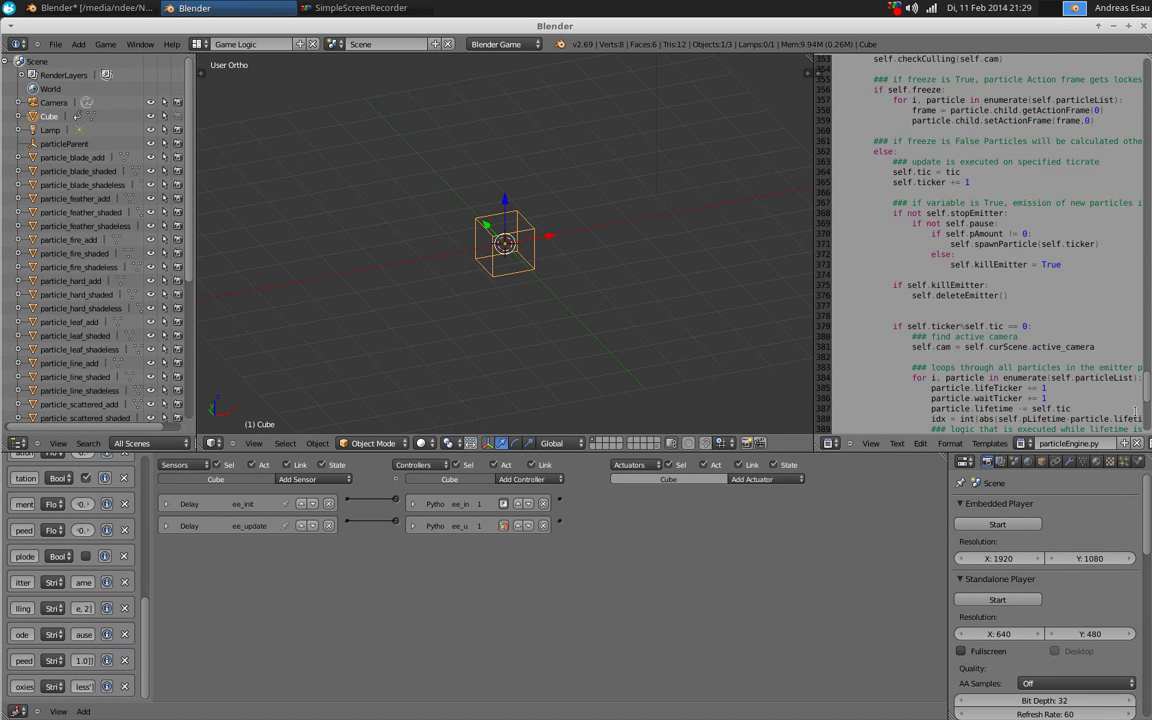
key("KP_5")
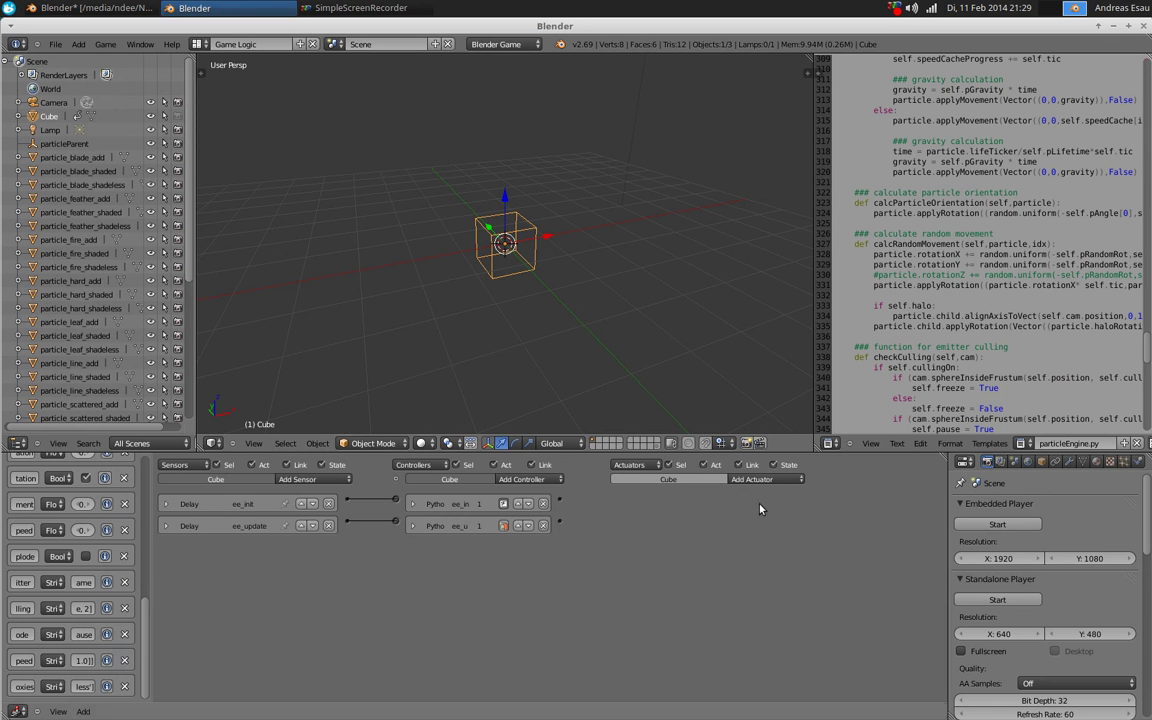
Show the cube's easyEmit particle settings and widen the game properties area to read the ee_ properties alongside them
left_click(1124, 461)
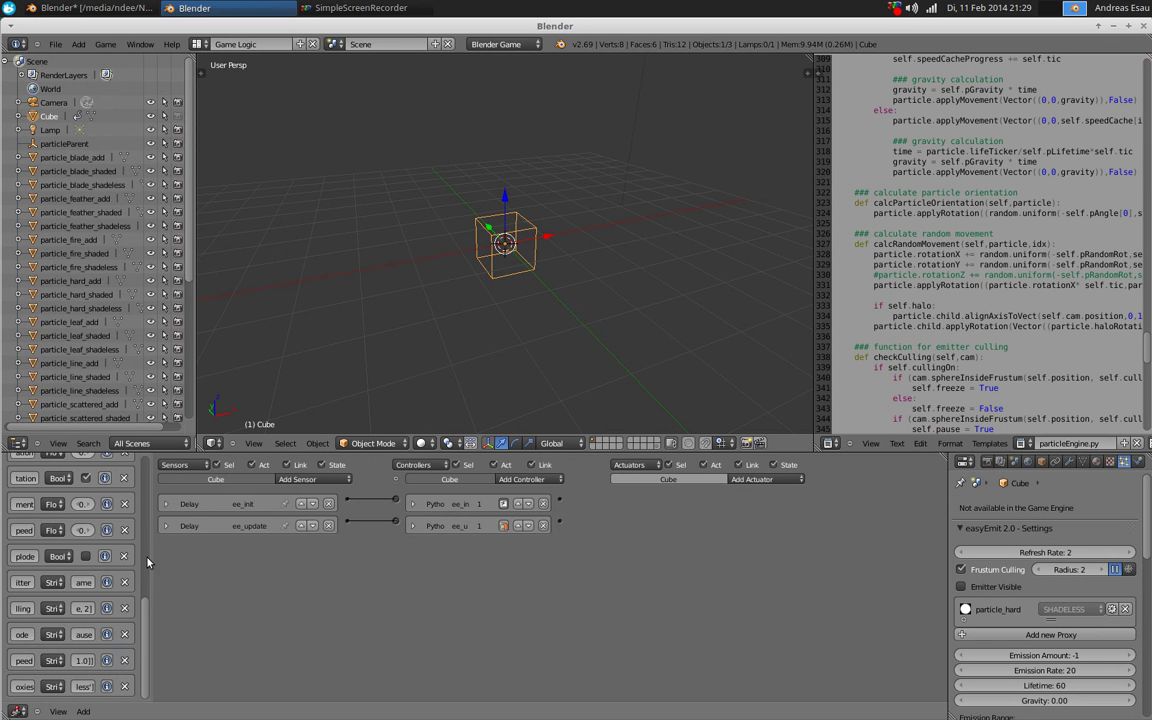
left_click_drag(148, 560, 258, 568)
scroll(173, 571, "up", 10)
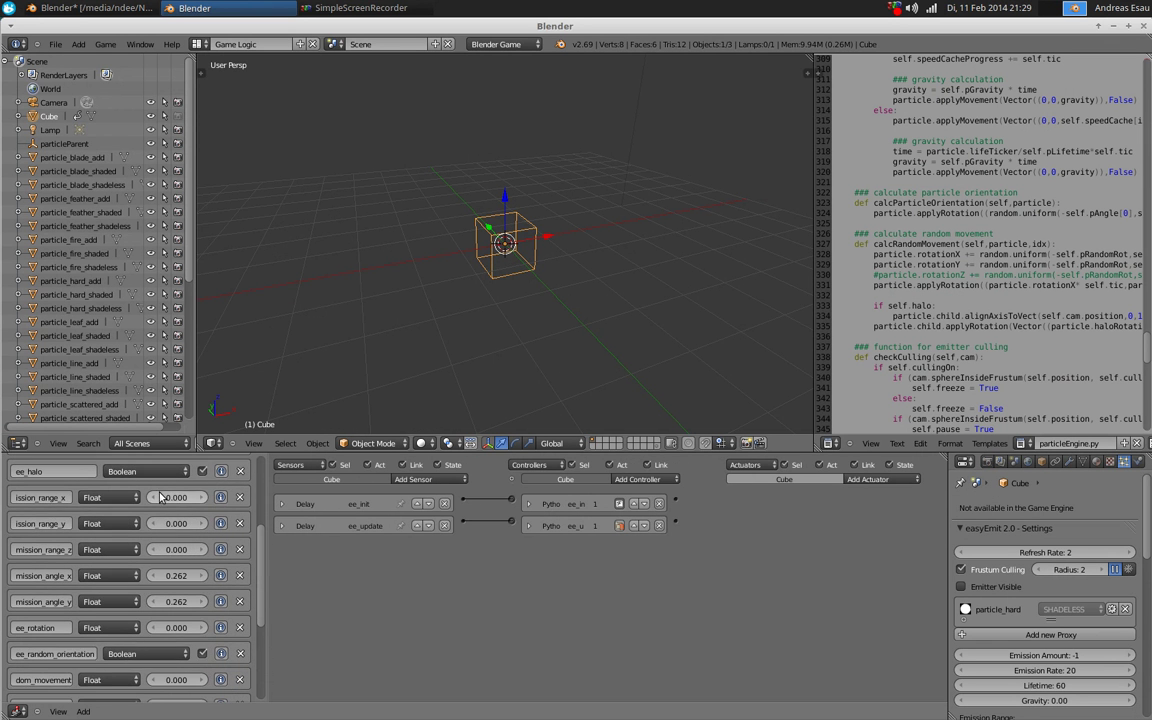
scroll(1075, 657, "down", 3)
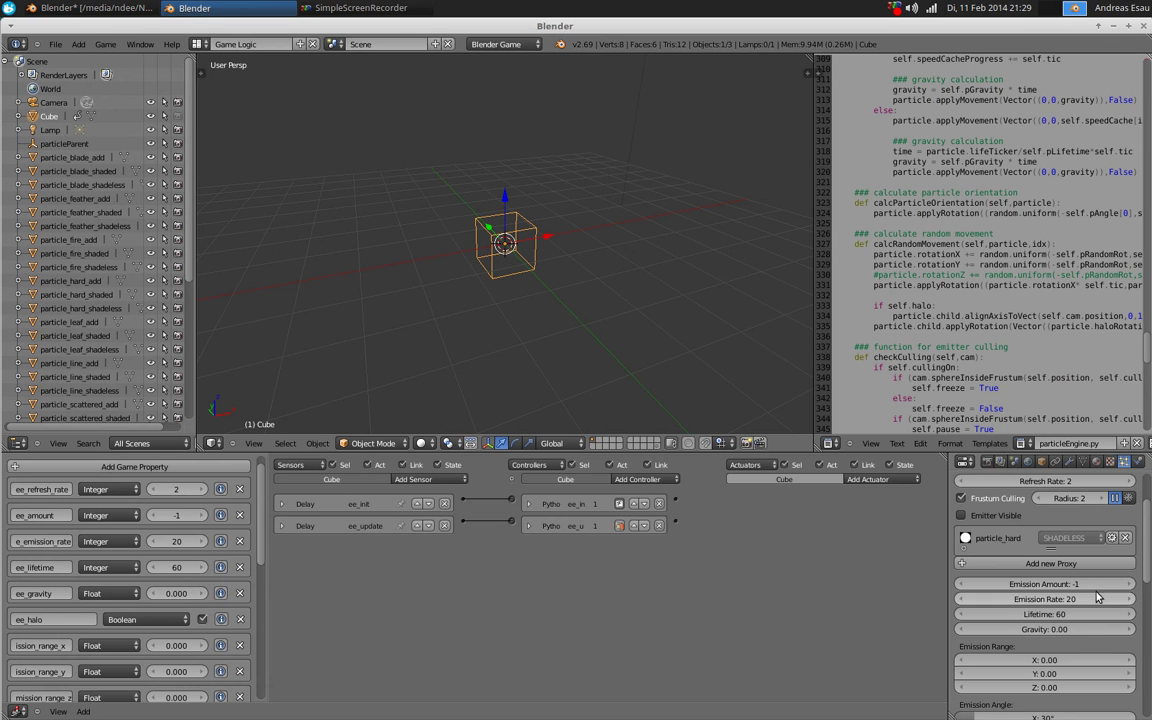
scroll(72, 614, "up", 2)
Try setting the cube emitter's emission amount to 0
left_click(1050, 584)
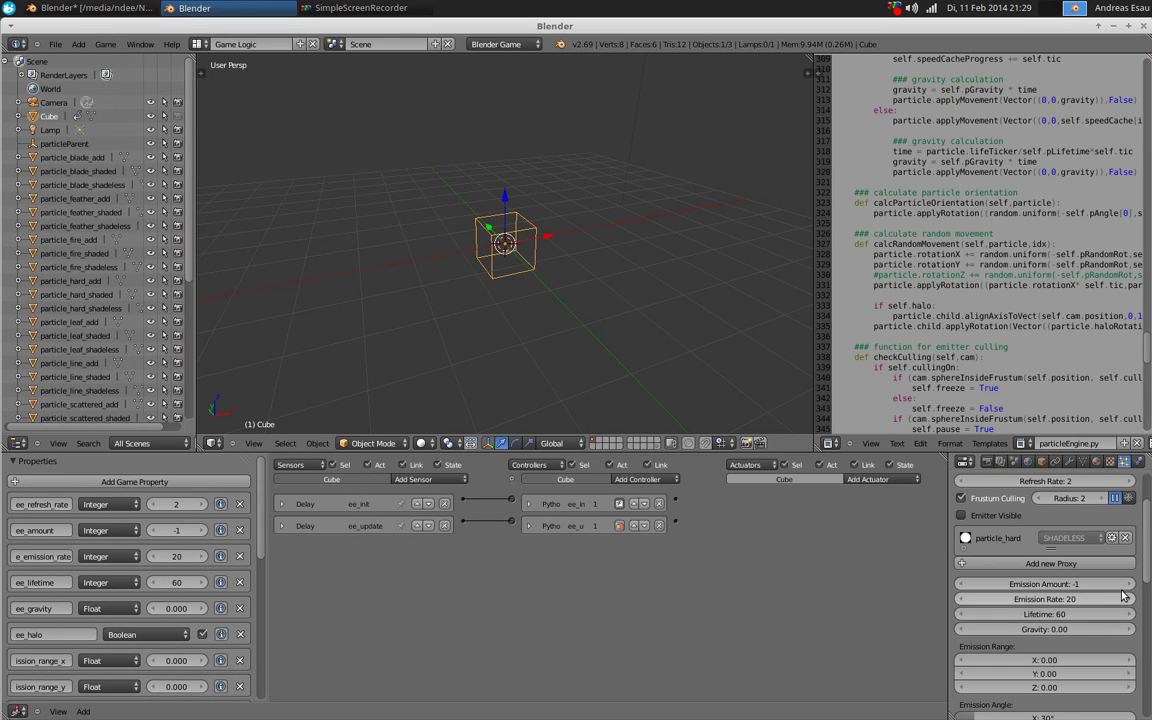
type("0")
key("Return")
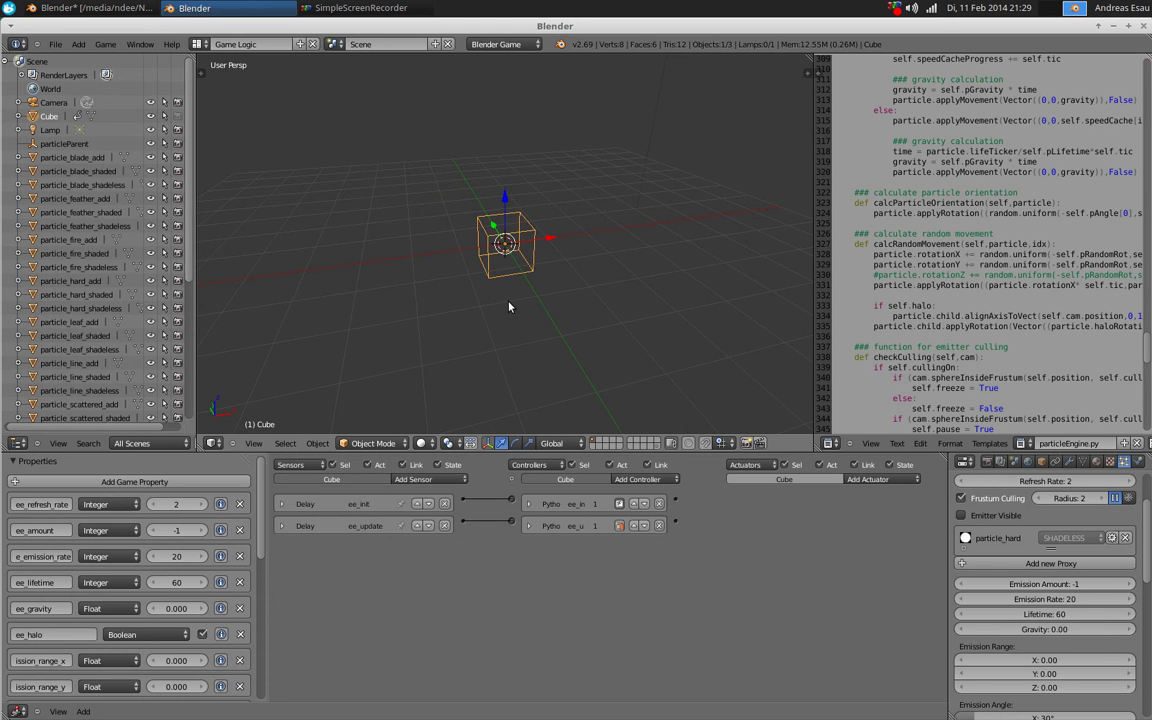
Run and stop the game engine to preview the cube's emission, and view the particle meshes stored on the last scene layer
middle_click_drag(510, 307, 514, 275)
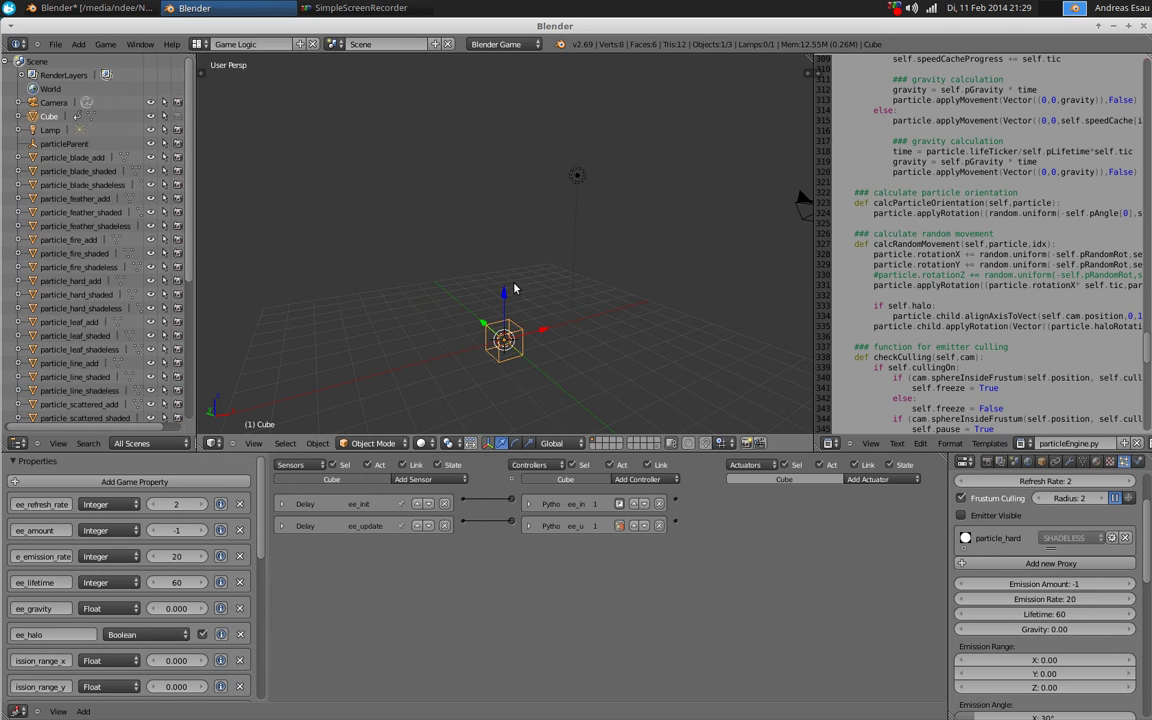
key("p")
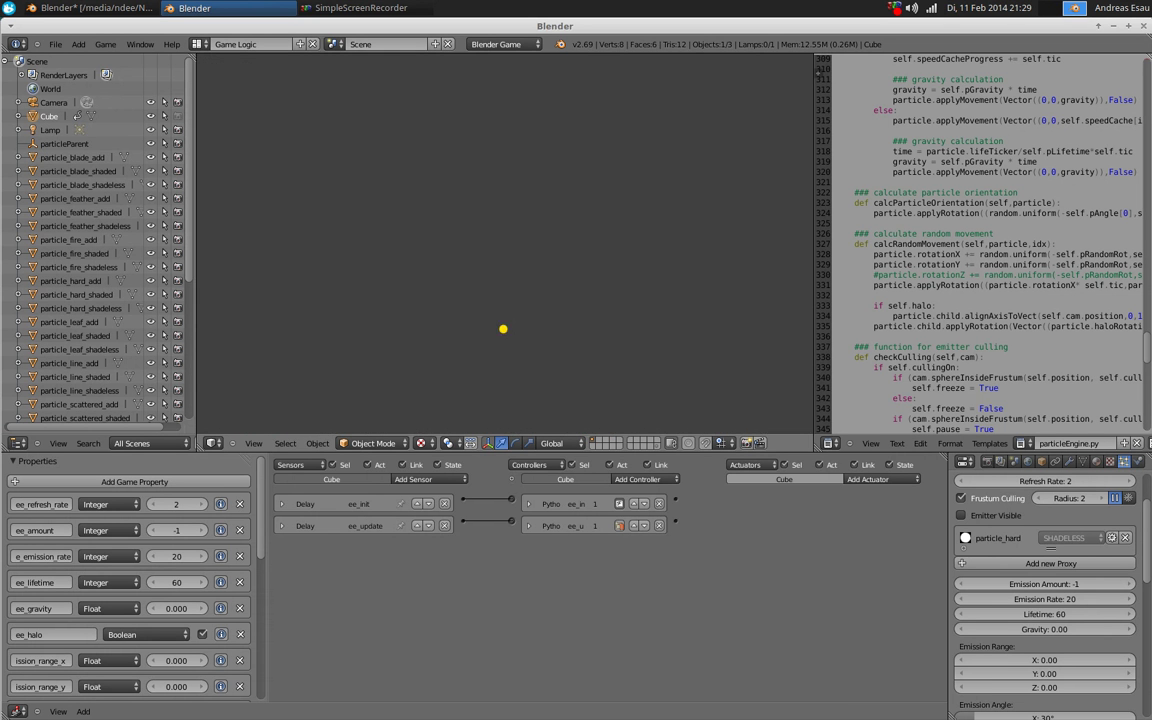
key("Escape")
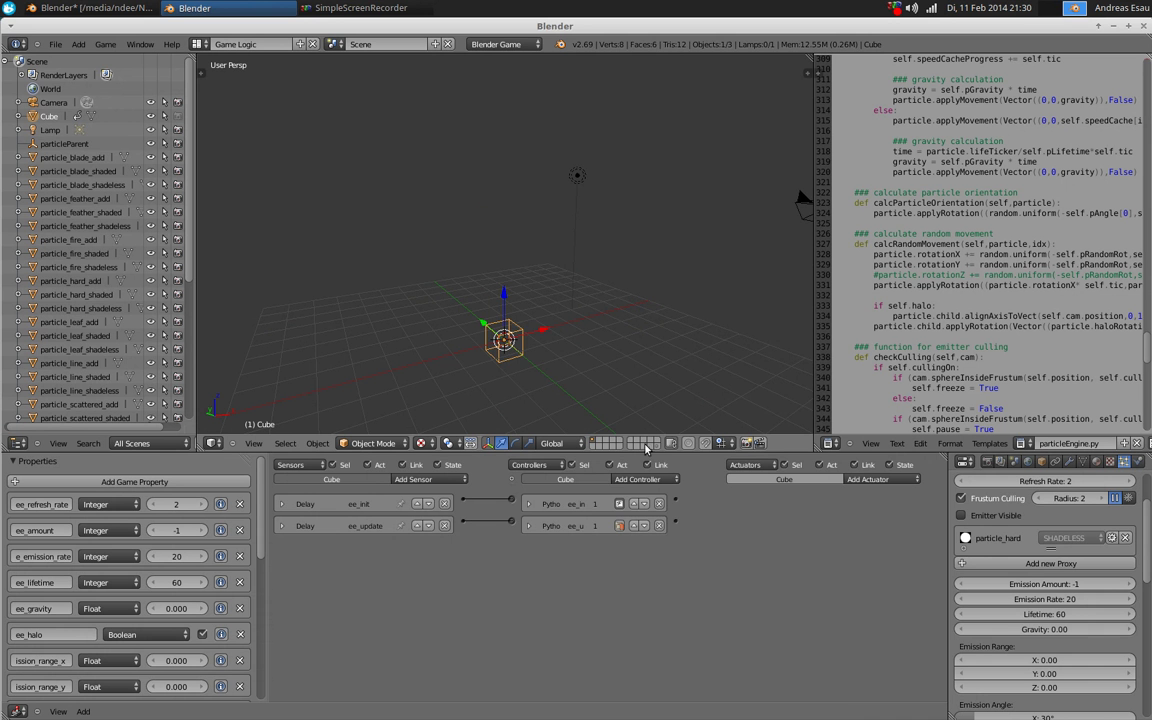
key("p")
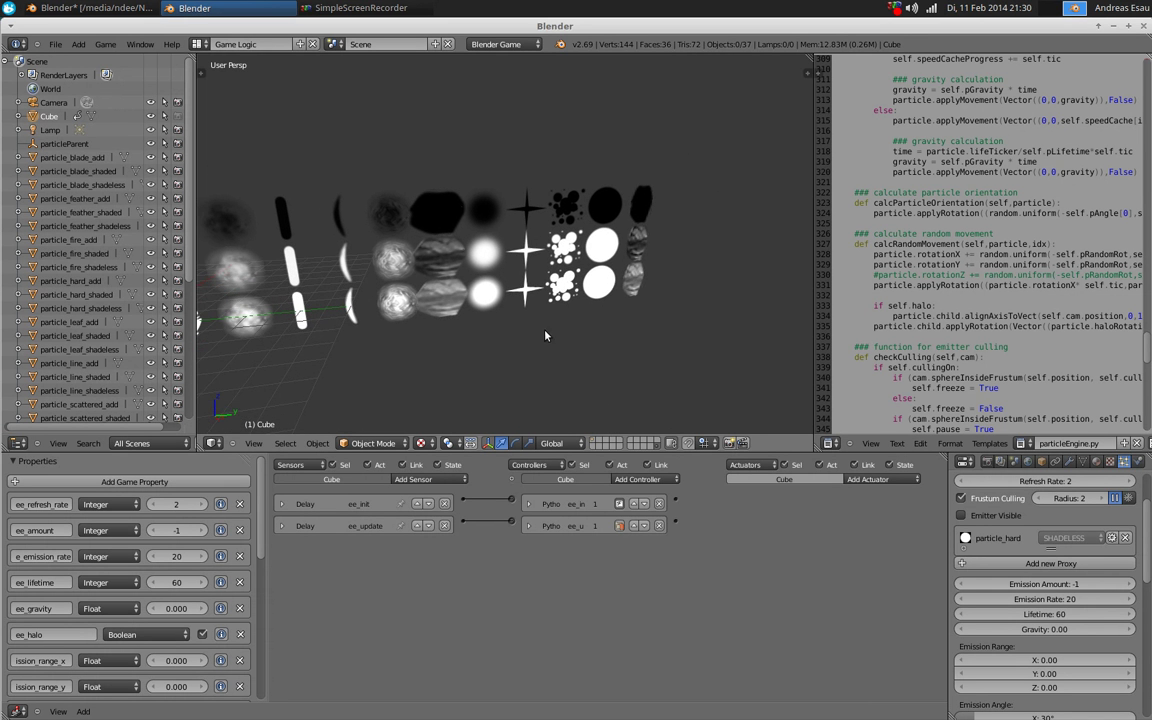
key("Escape")
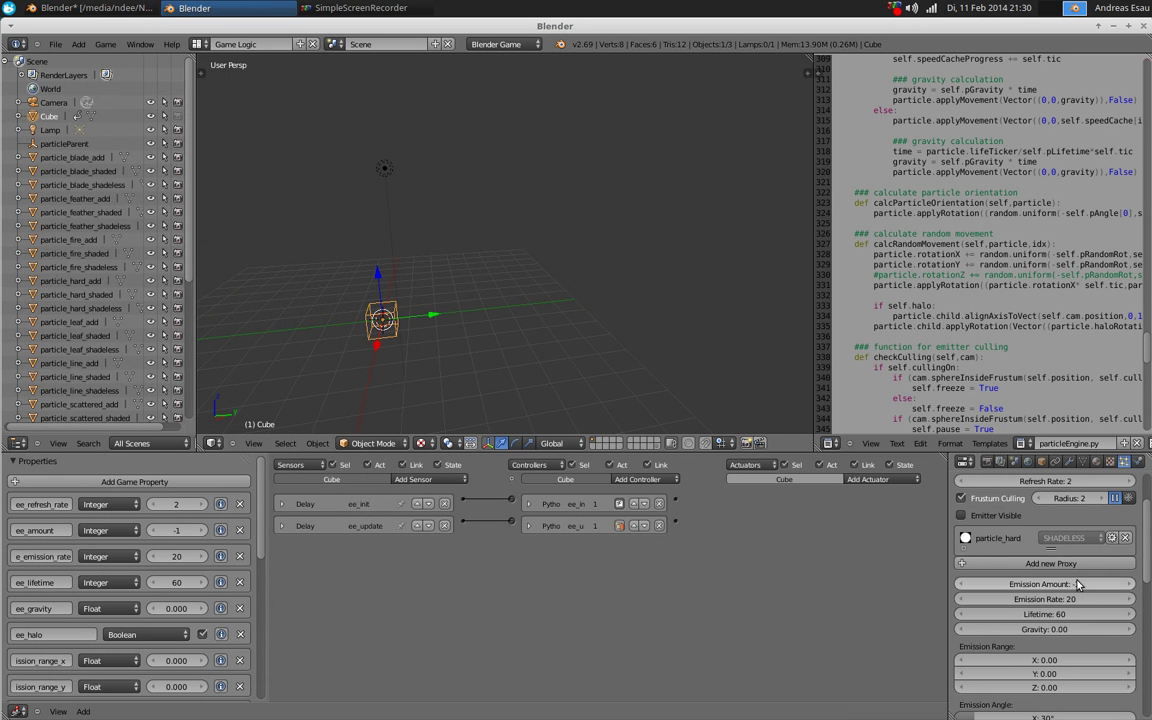
Add a new particle proxy to the cube's emitter using particle_fire in SHADED mode
scroll(1090, 605, "up", 3)
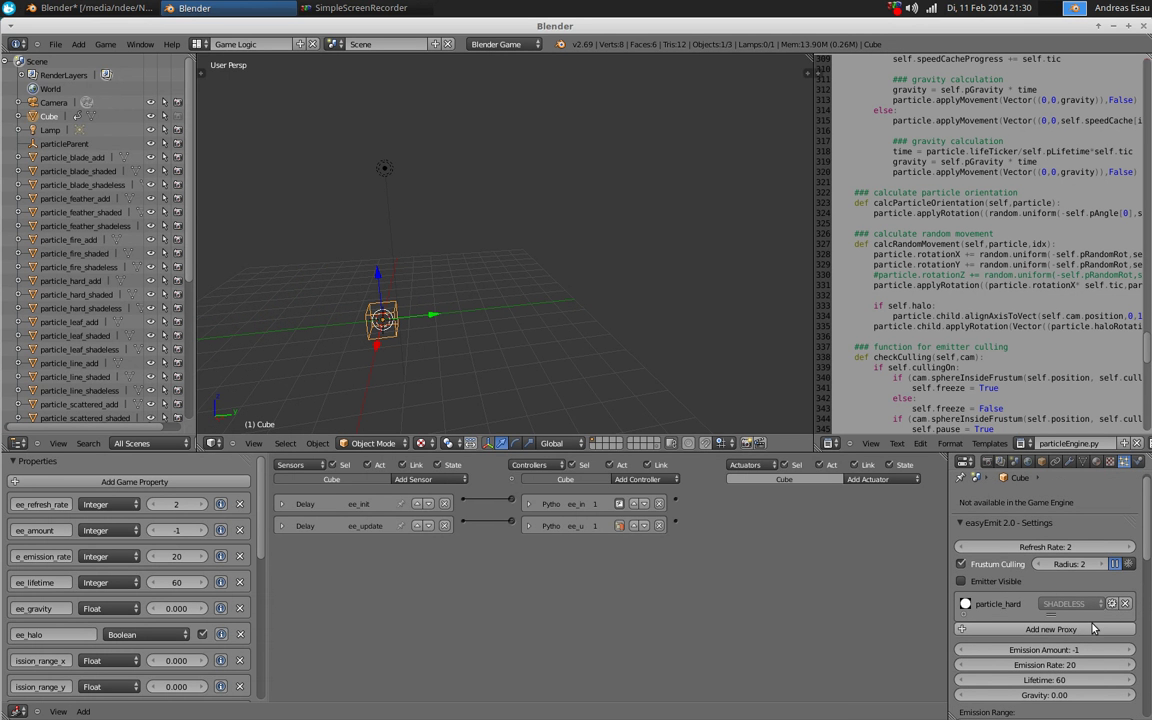
left_click(1047, 630)
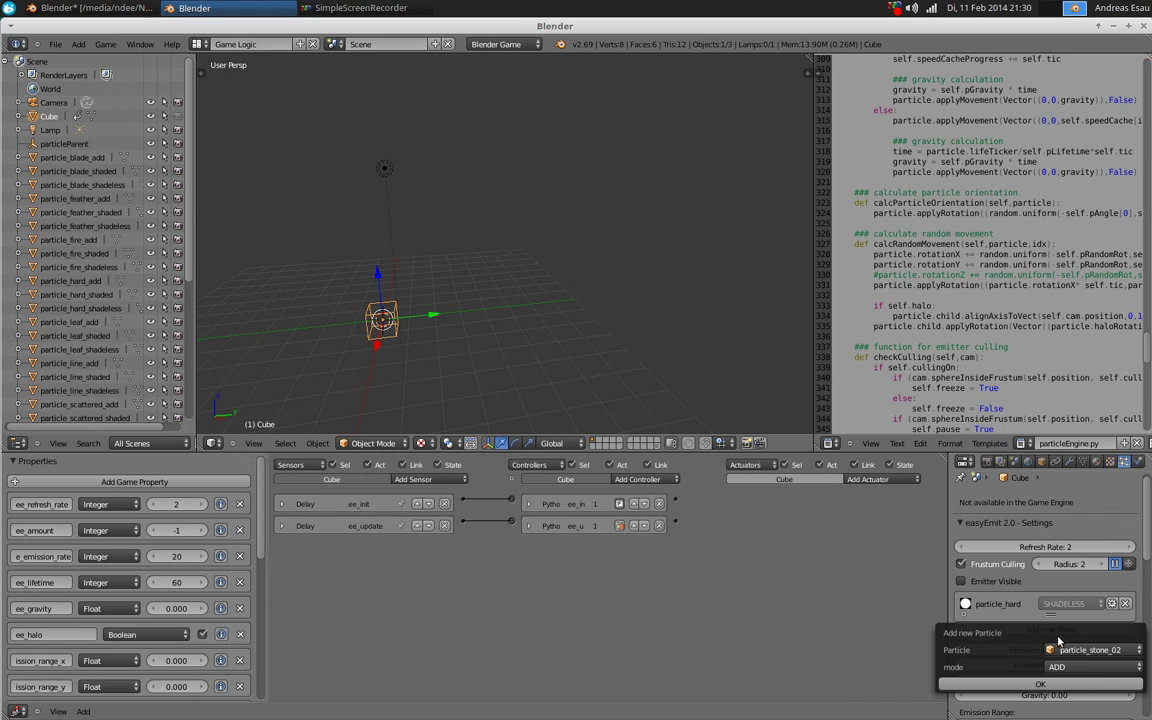
left_click(1068, 650)
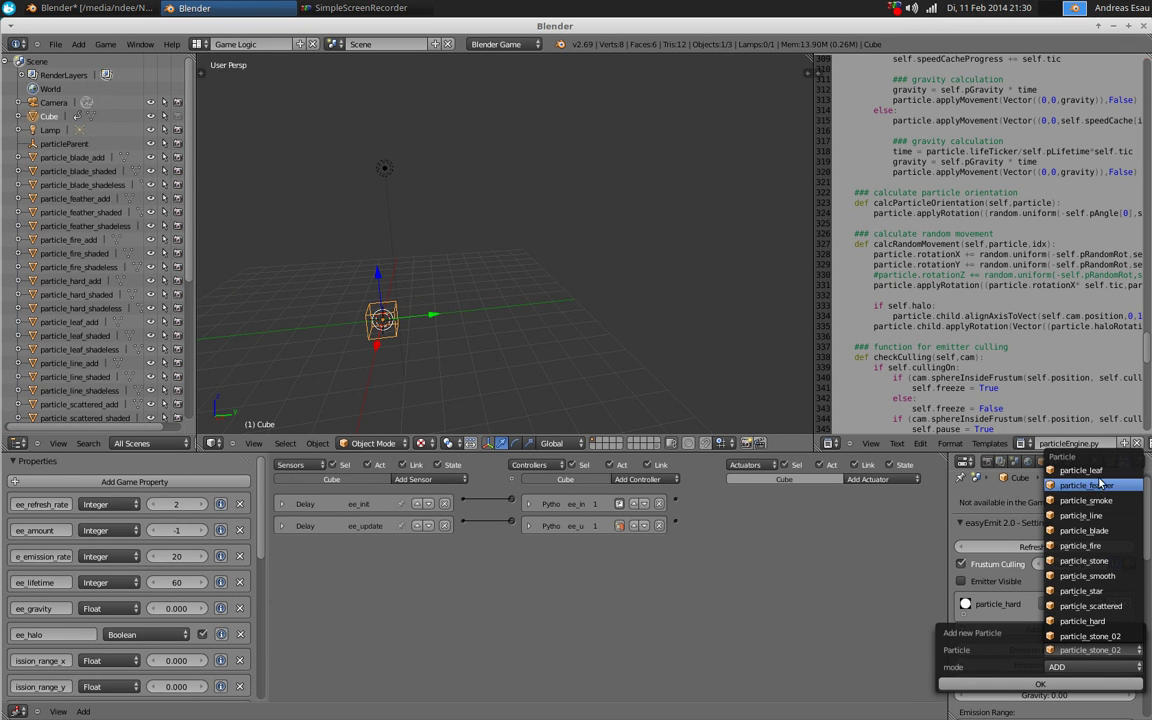
left_click(1088, 547)
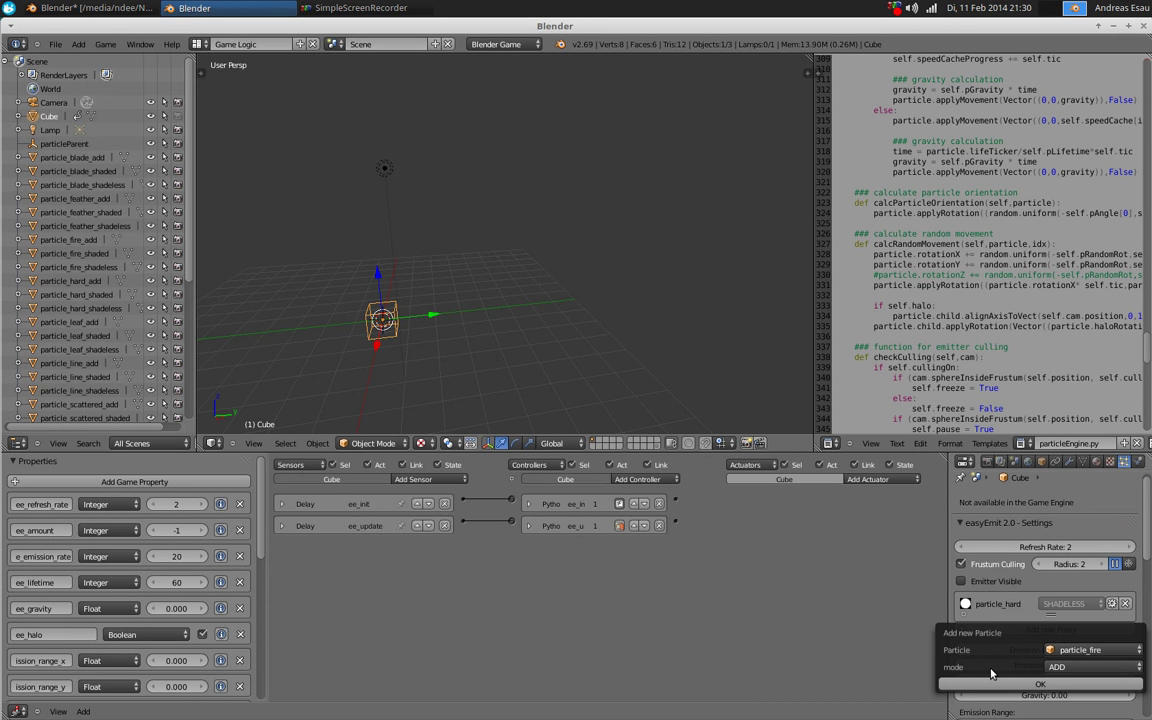
left_click(1069, 675)
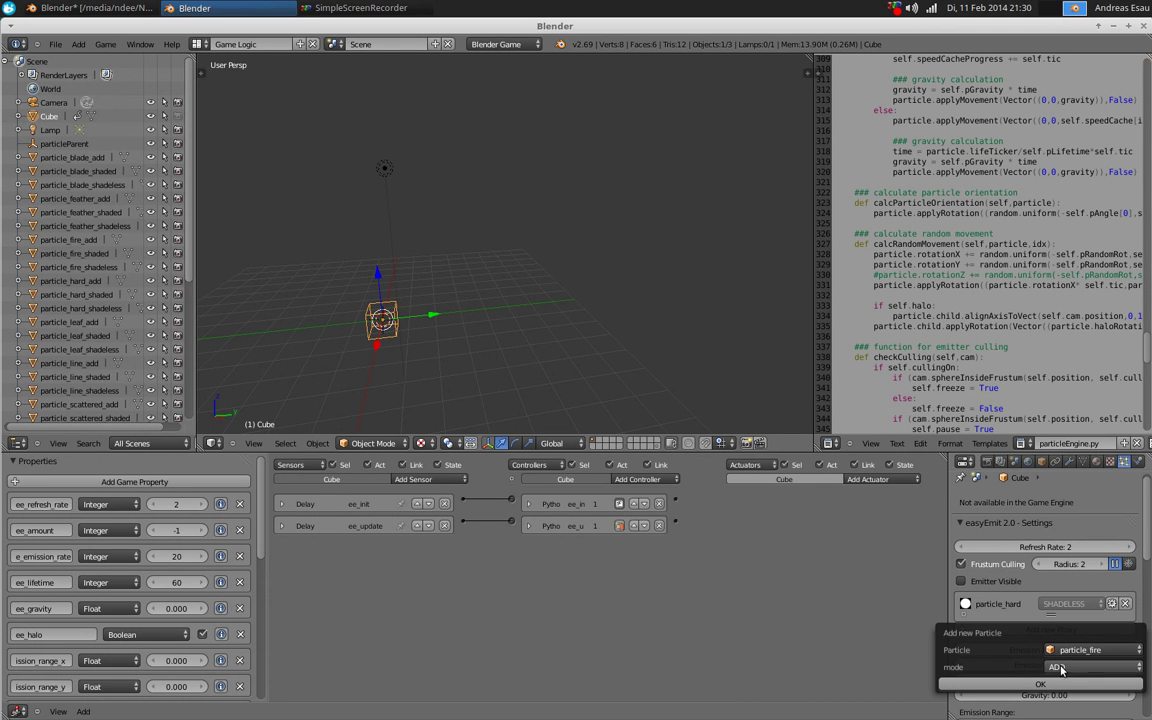
left_click(1062, 668)
left_click(1064, 623)
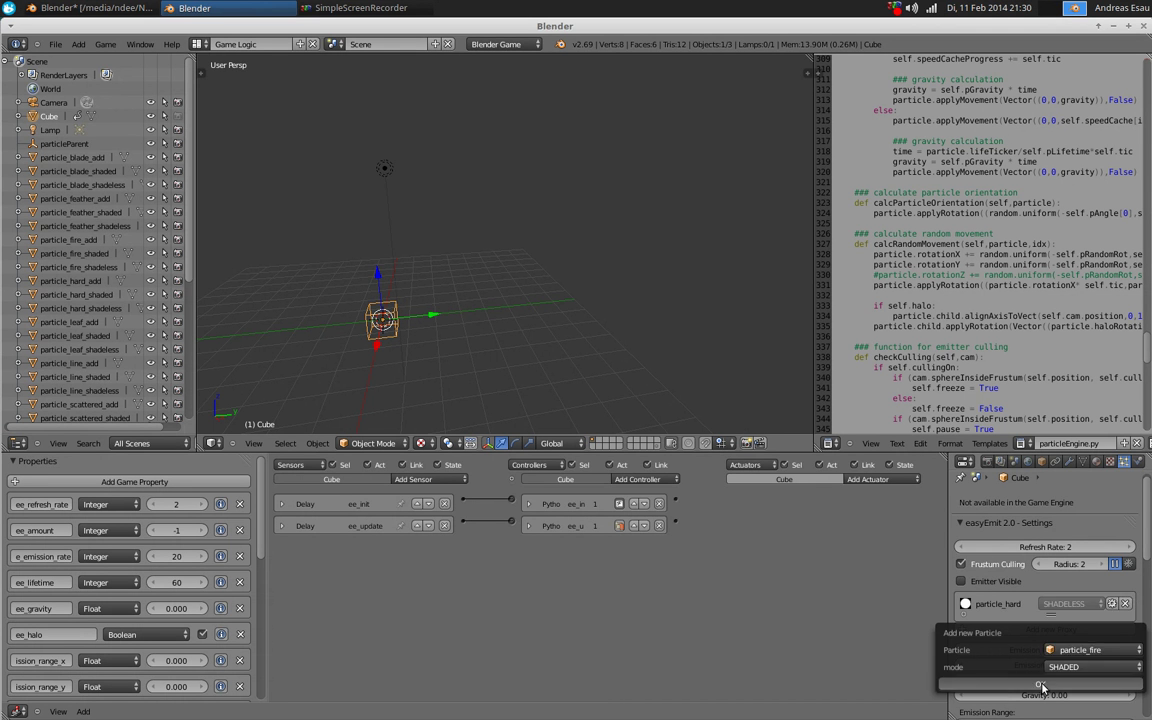
left_click(1045, 684)
Examine the particle meshes on the last layer, return to the cube's layer, and preview the two-particle emission in the game engine
left_click_drag(657, 451, 657, 452)
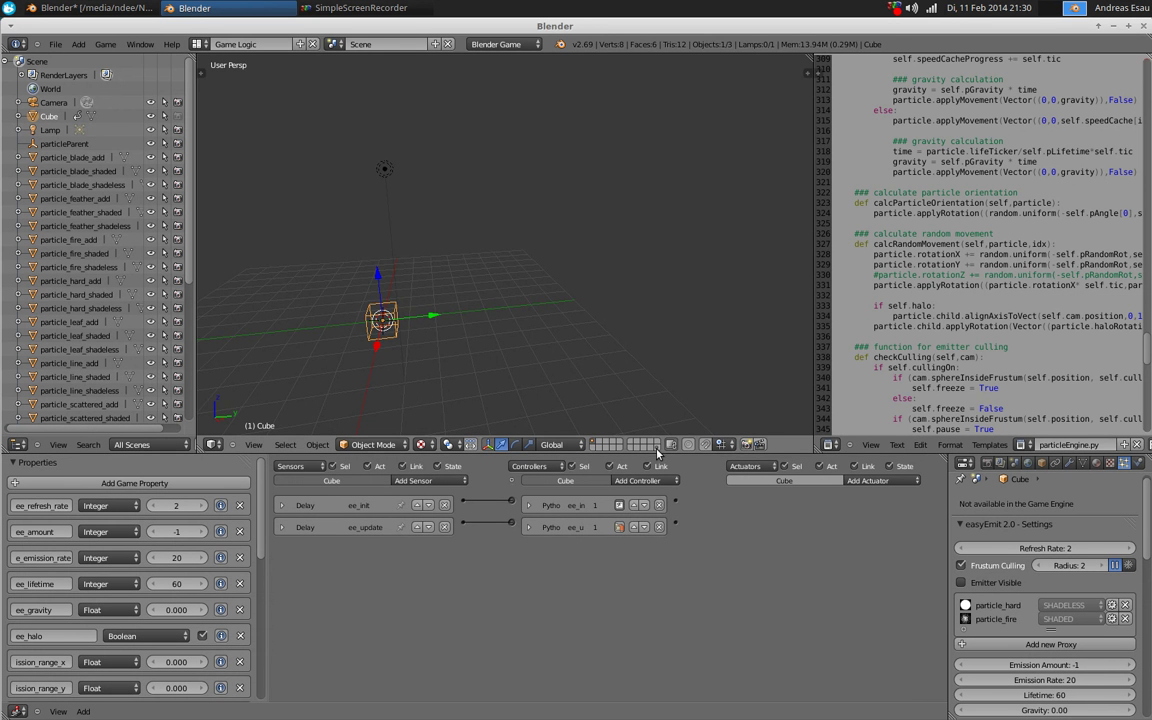
key("p")
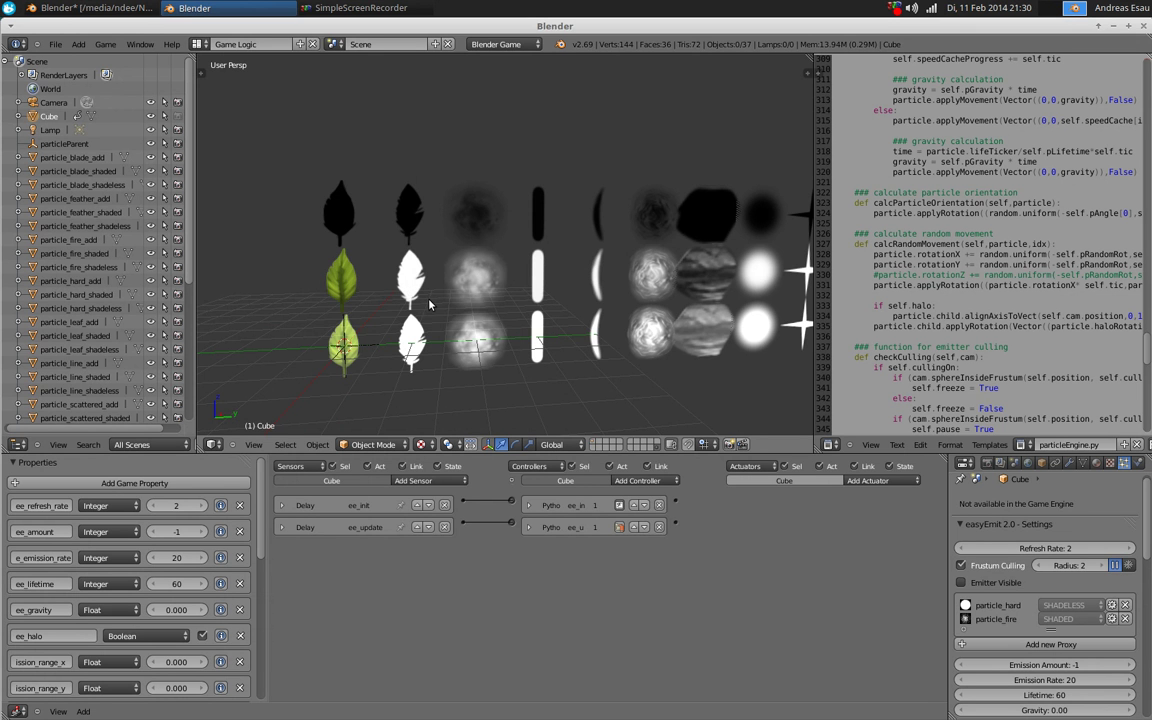
key("Escape")
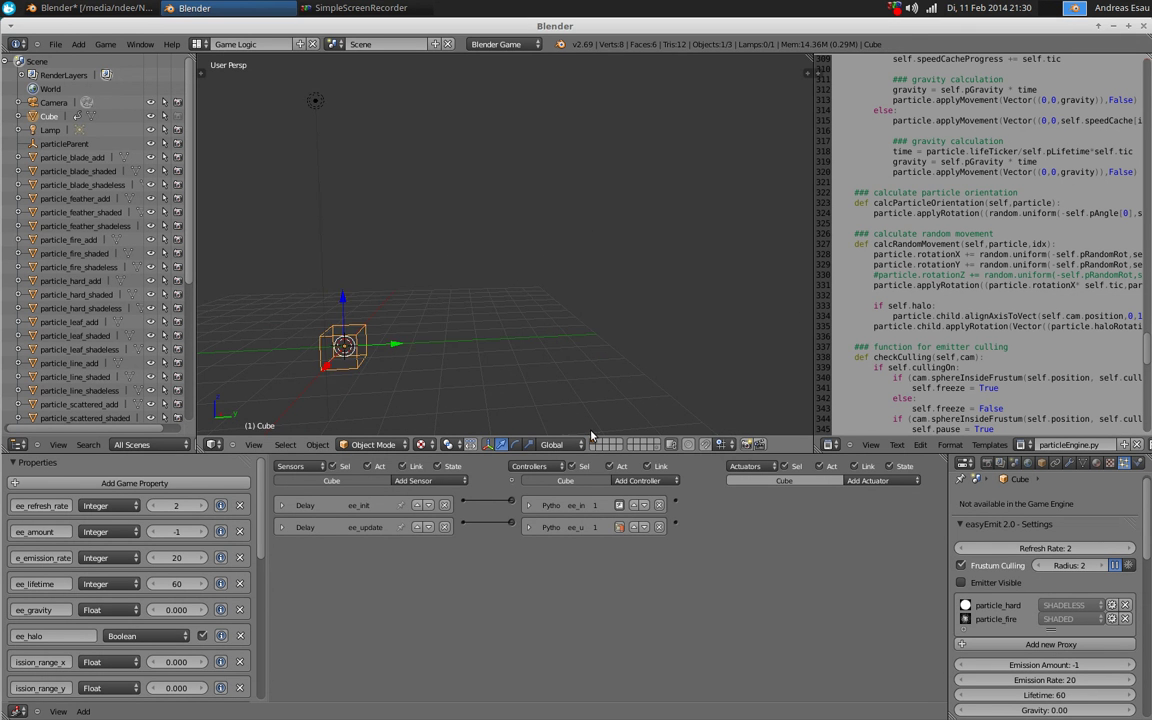
middle_click_drag(586, 437, 545, 314)
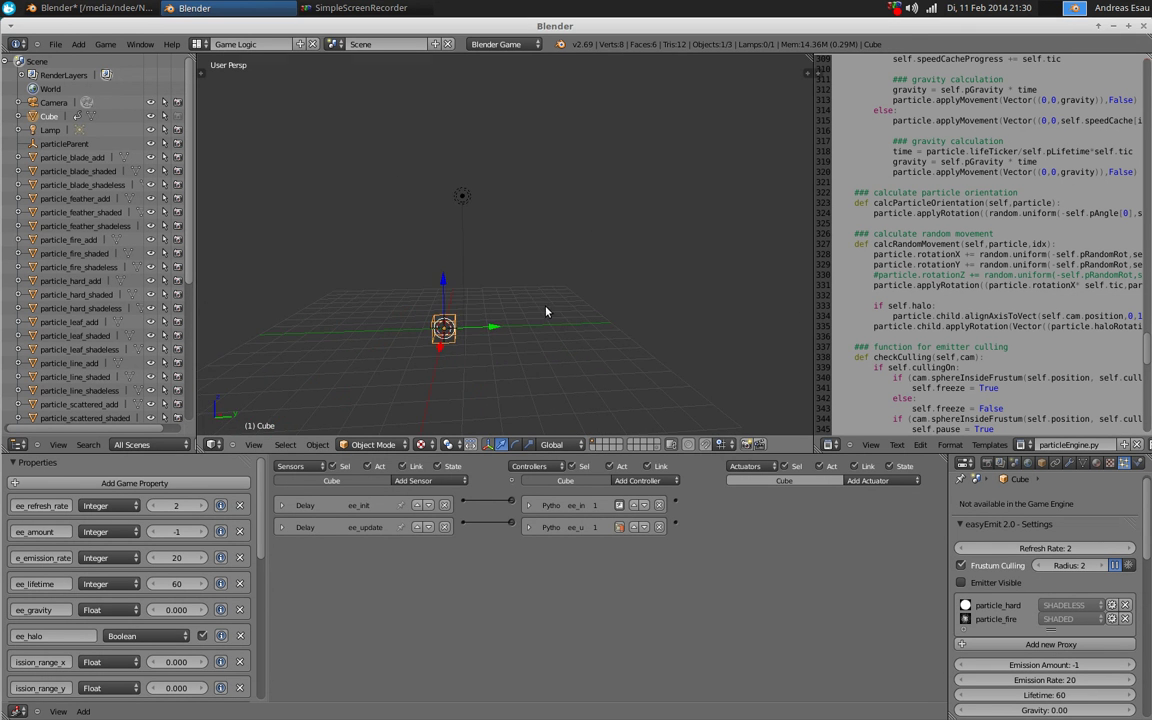
key("p")
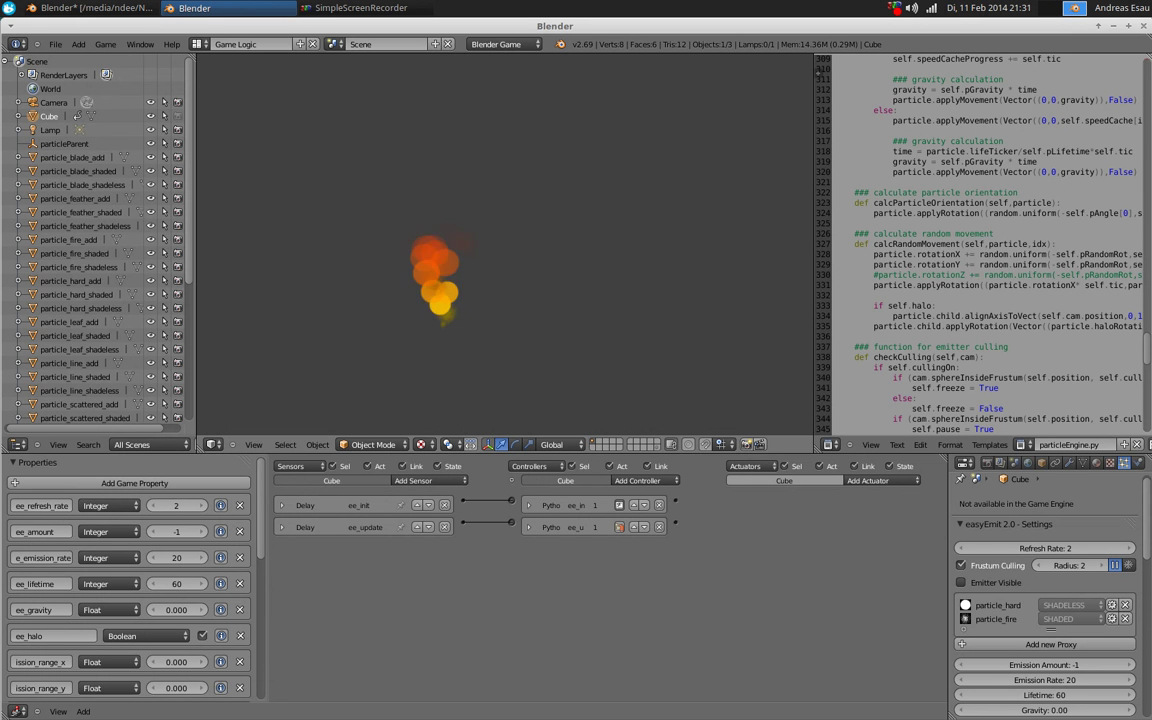
key("Escape")
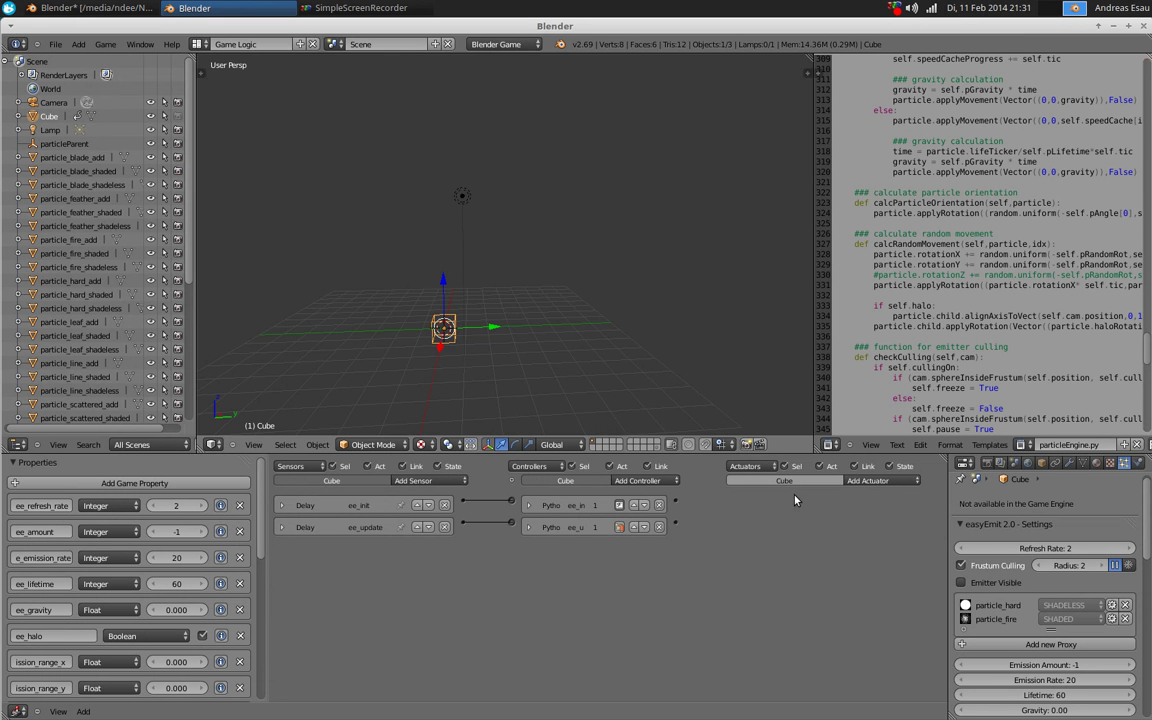
Remove the particle_hard proxy from the cube emitter's particle list and look over the remaining settings
left_click(1125, 606)
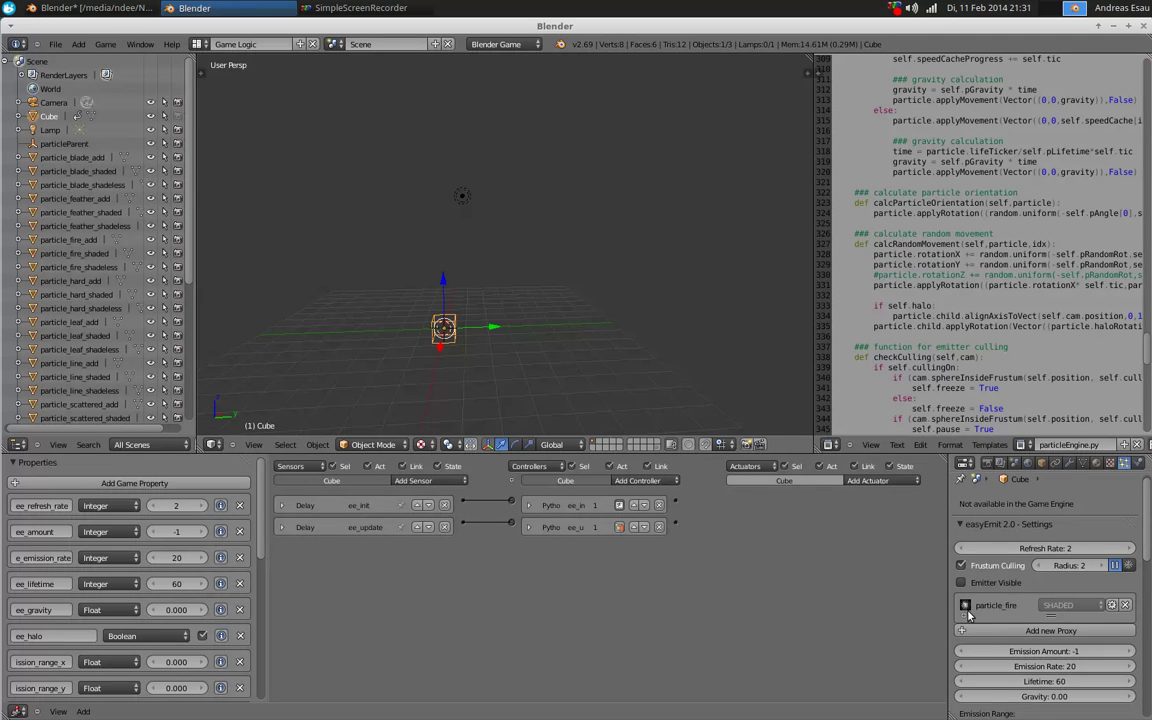
scroll(987, 620, "down", 3)
scroll(990, 610, "up", 4)
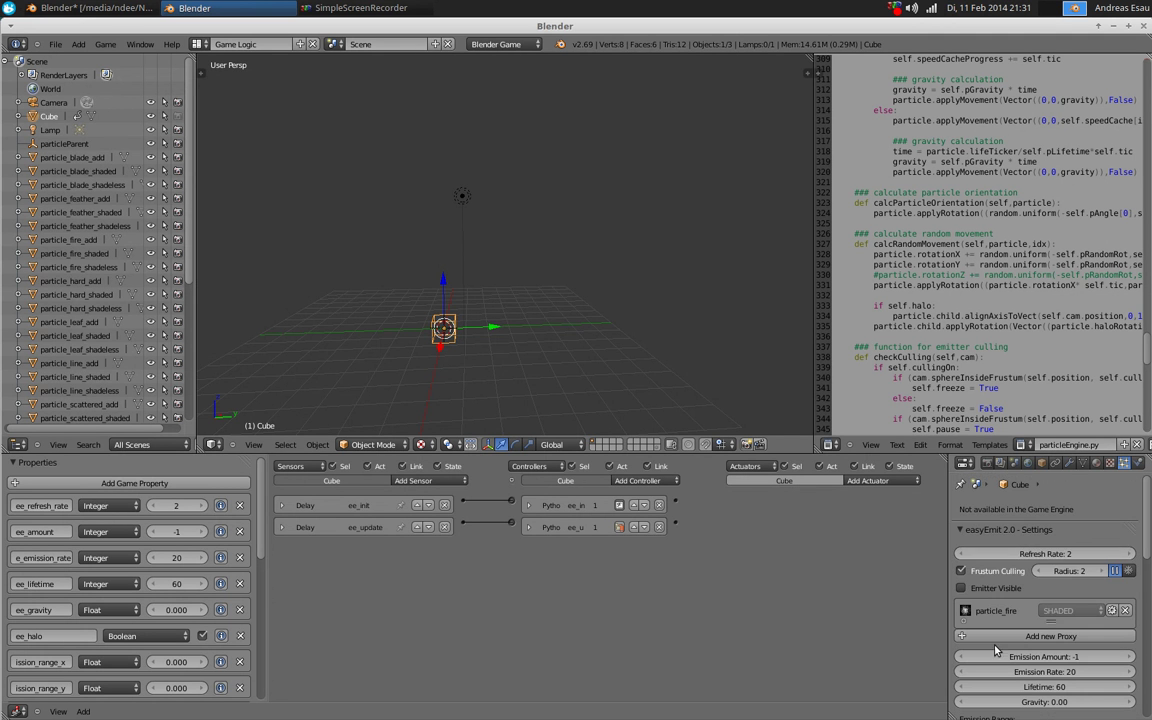
scroll(1060, 570, "down", 4)
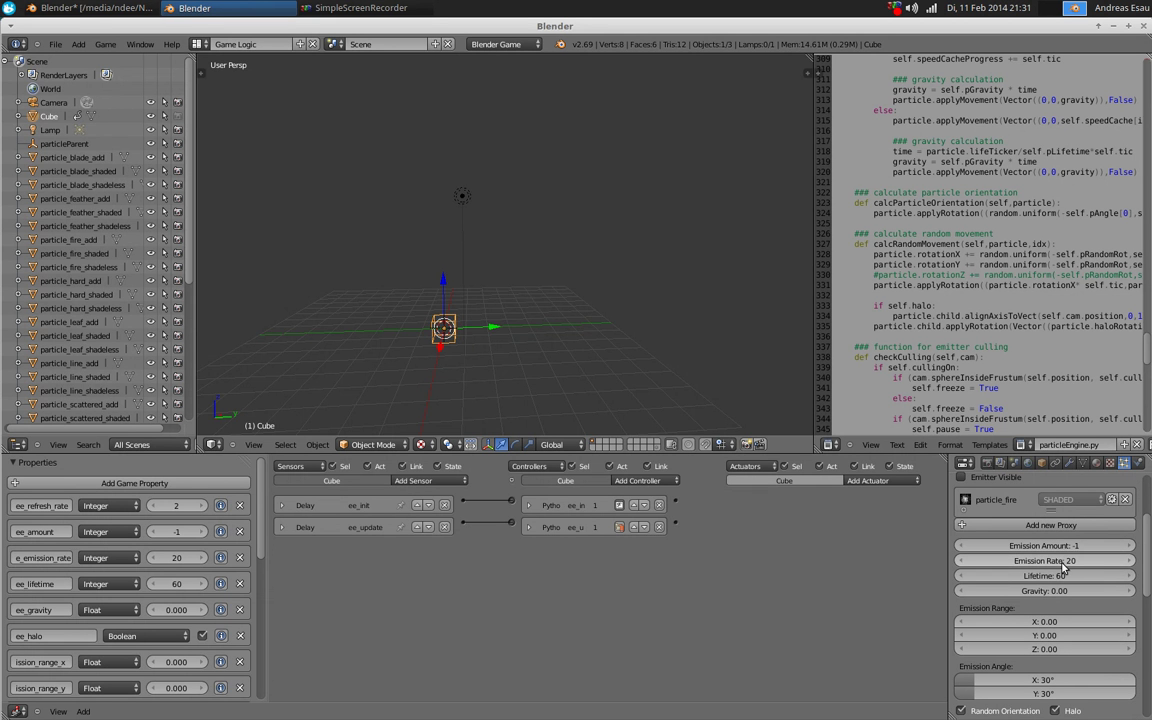
Set the emission amount to 20 and run the game engine twice to preview the limited burst of particles
middle_click_drag(502, 326, 522, 298, "shift")
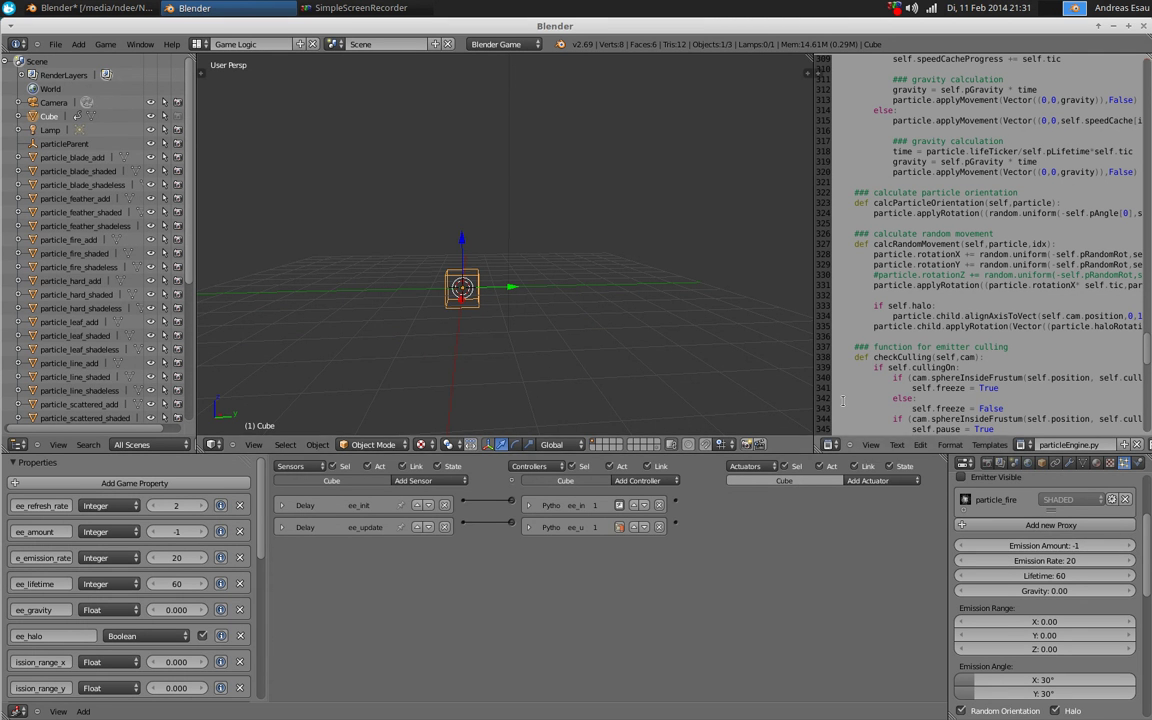
left_click(1034, 547)
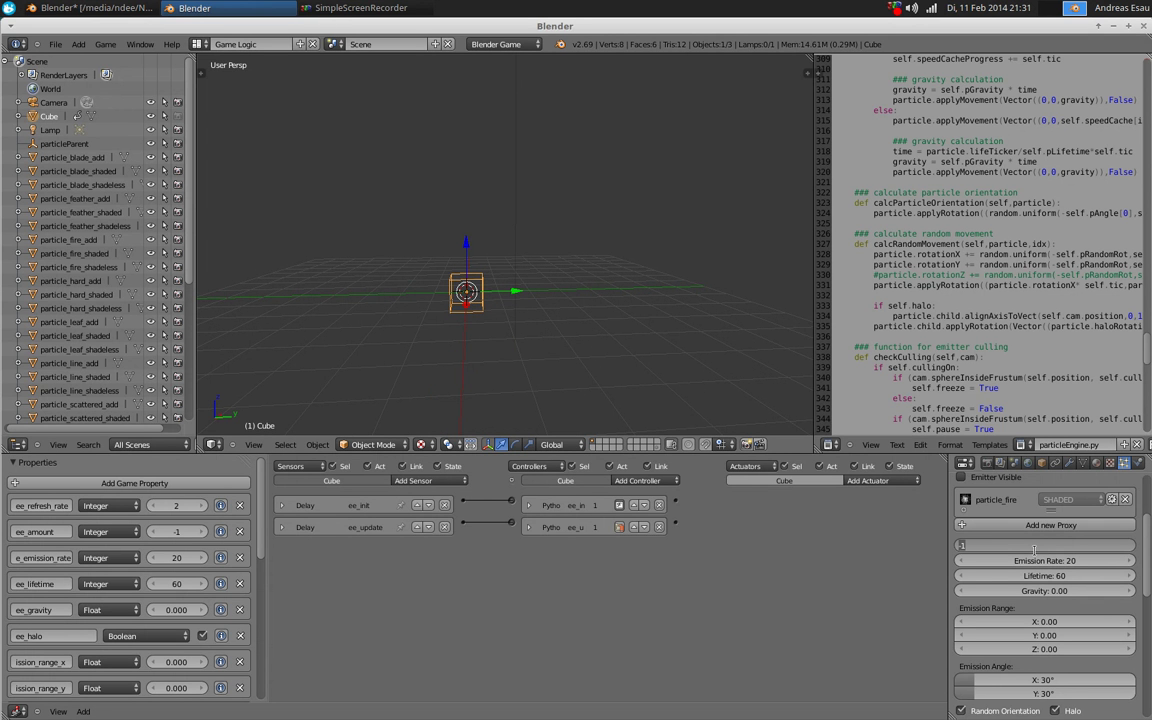
type("20")
key("Return")
key("p")
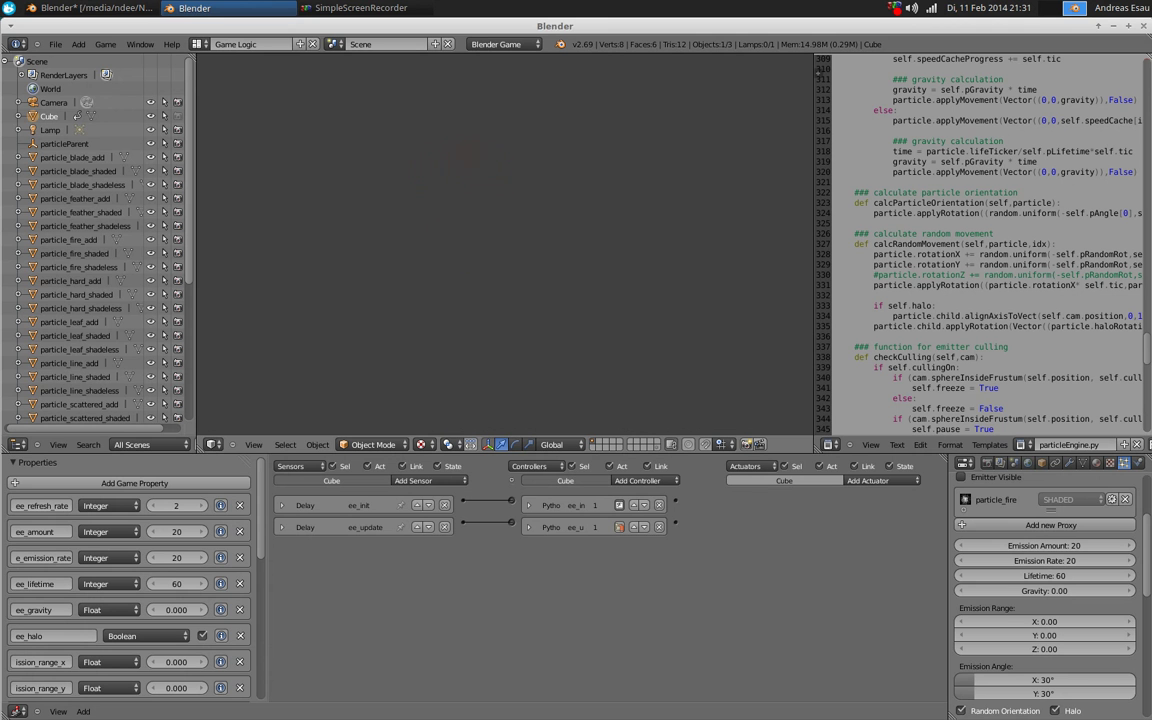
key("Escape")
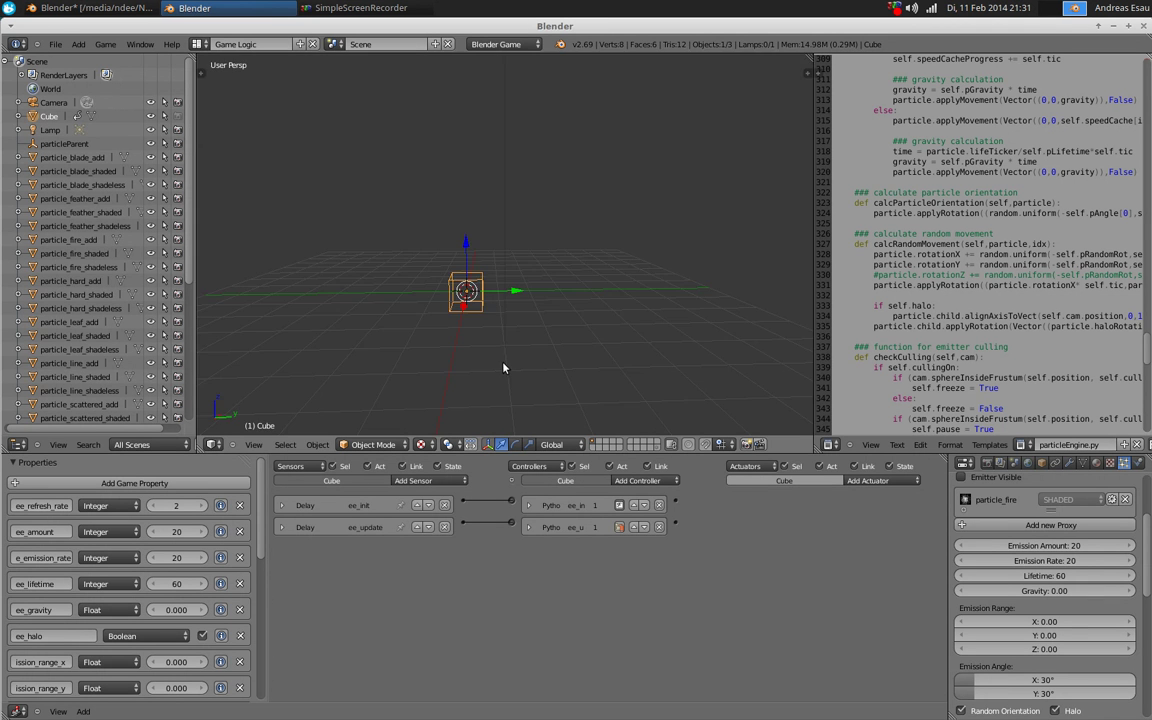
key("p")
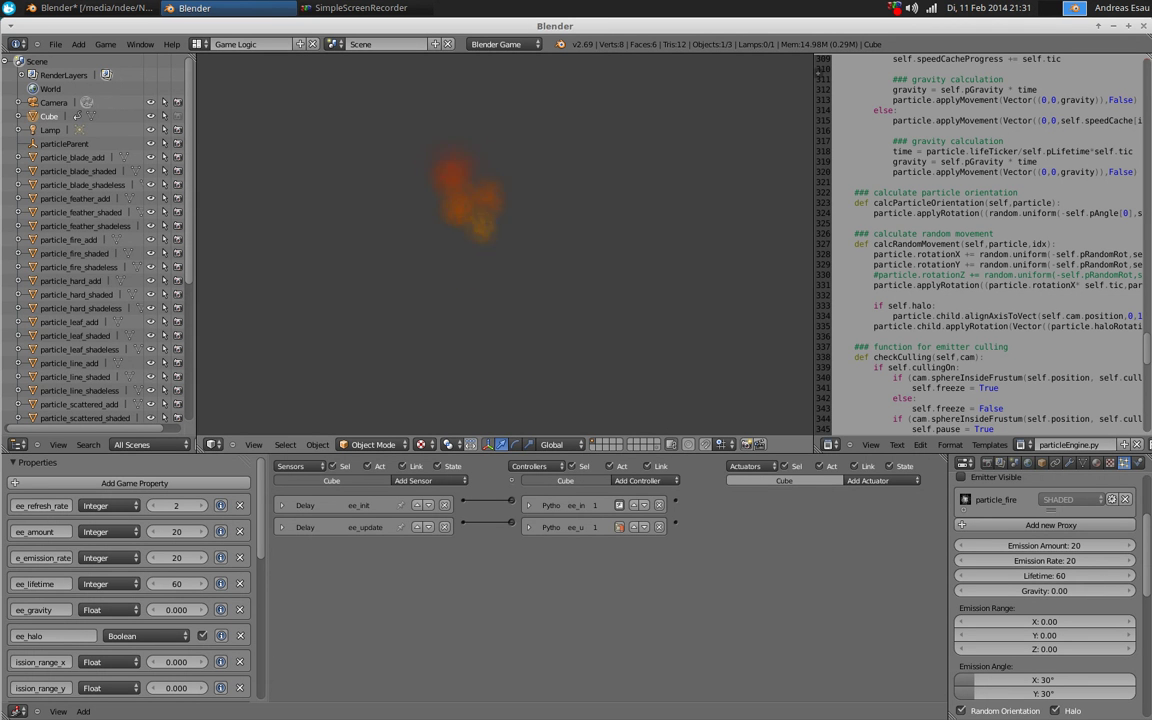
key("Escape")
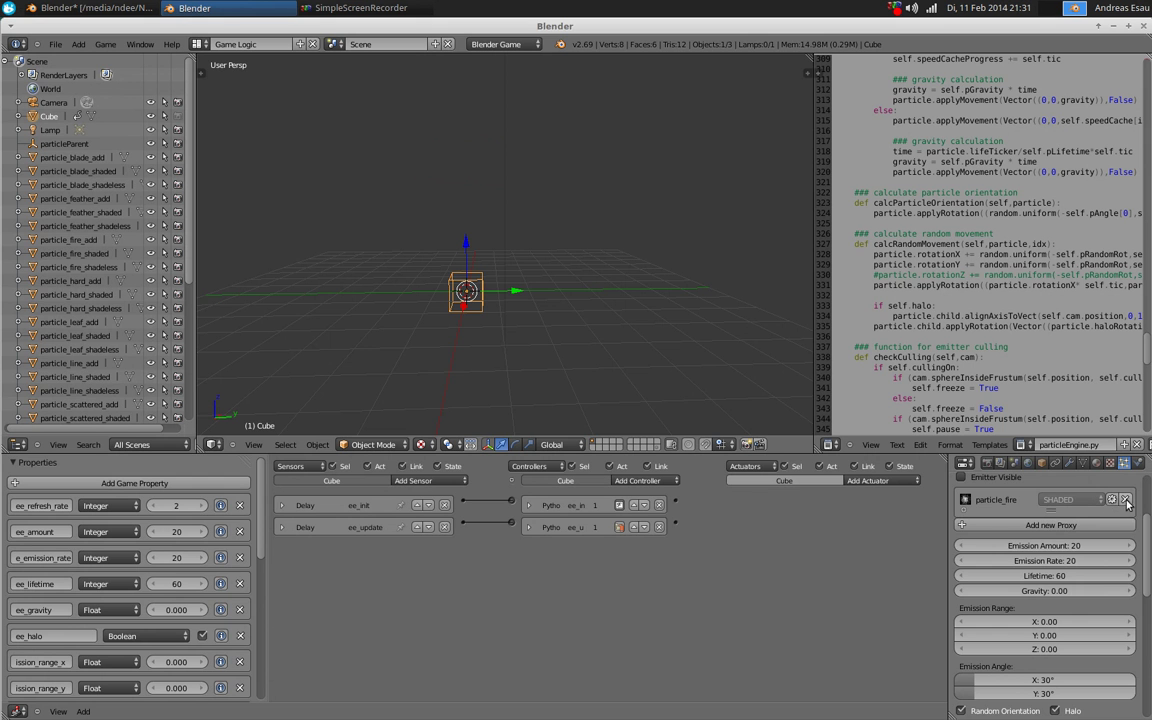
Change the emitter's particle proxy to particle_hard with SHADELESS blend mode and preview the emission in the game engine
left_click(1051, 526)
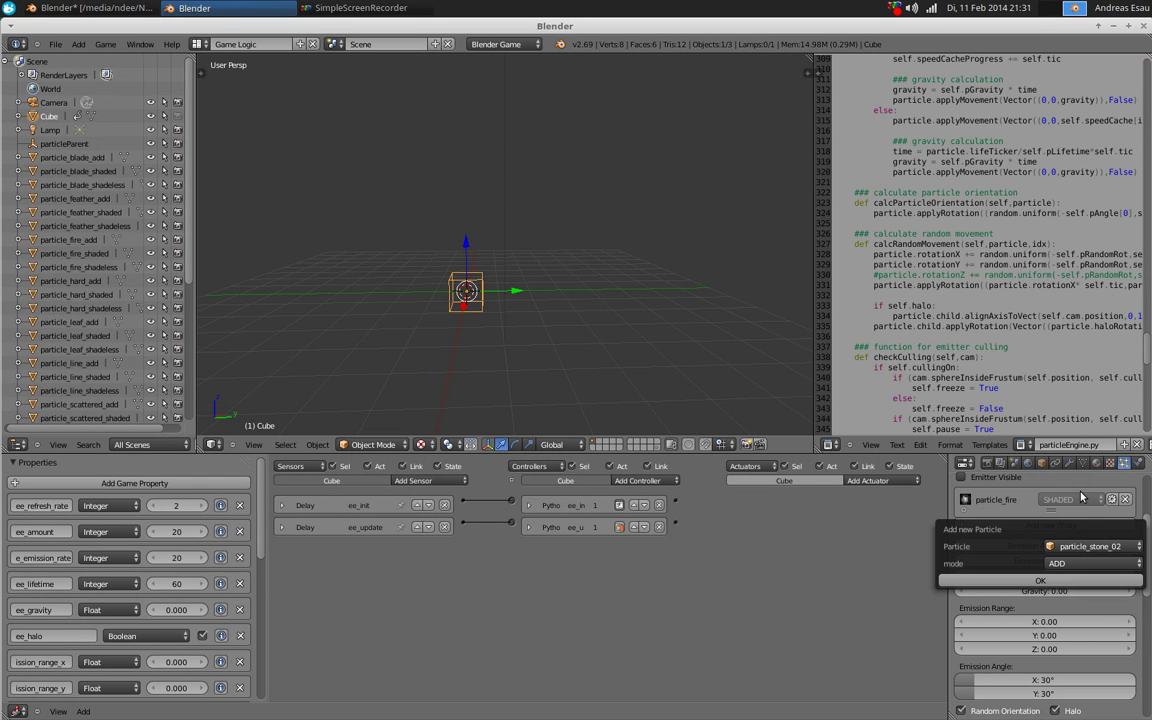
left_click(1075, 498)
left_click(1075, 518)
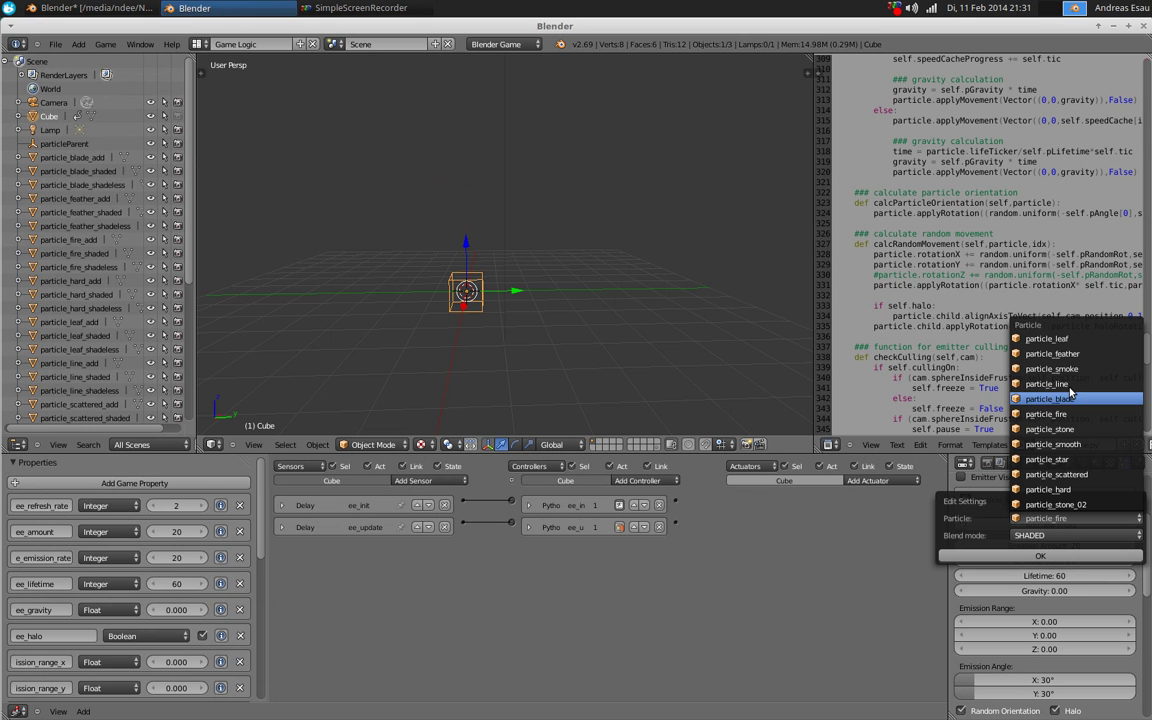
left_click(1067, 518)
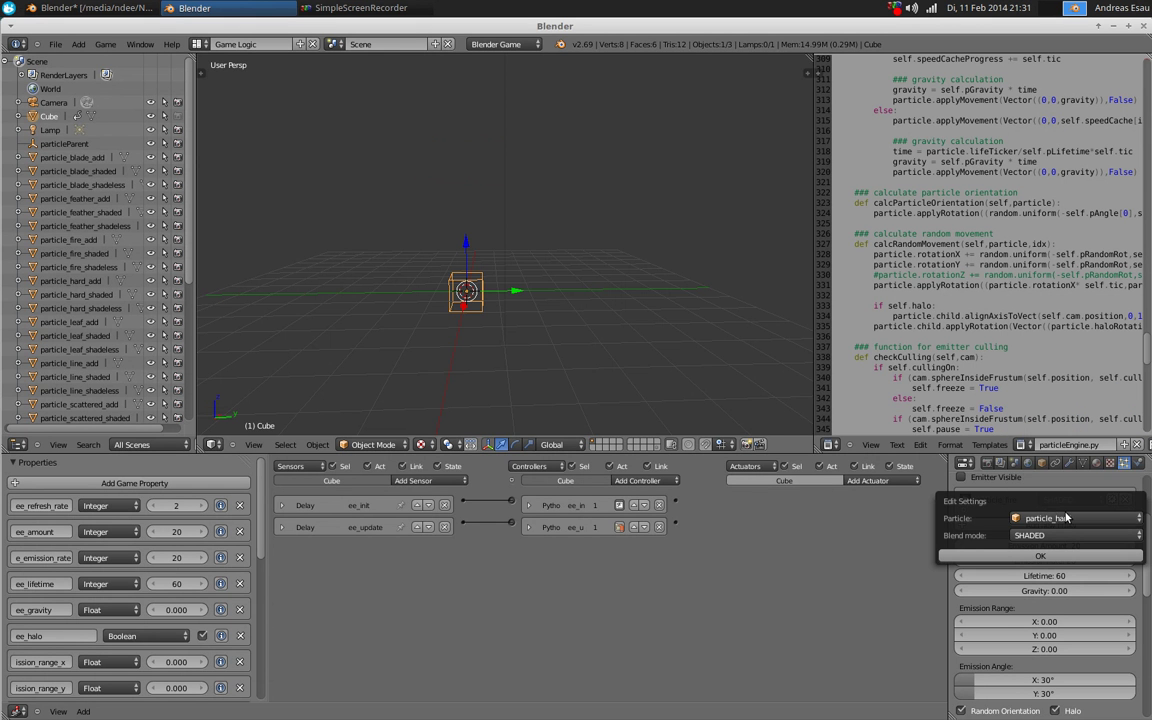
left_click(1075, 535)
left_click(1052, 506)
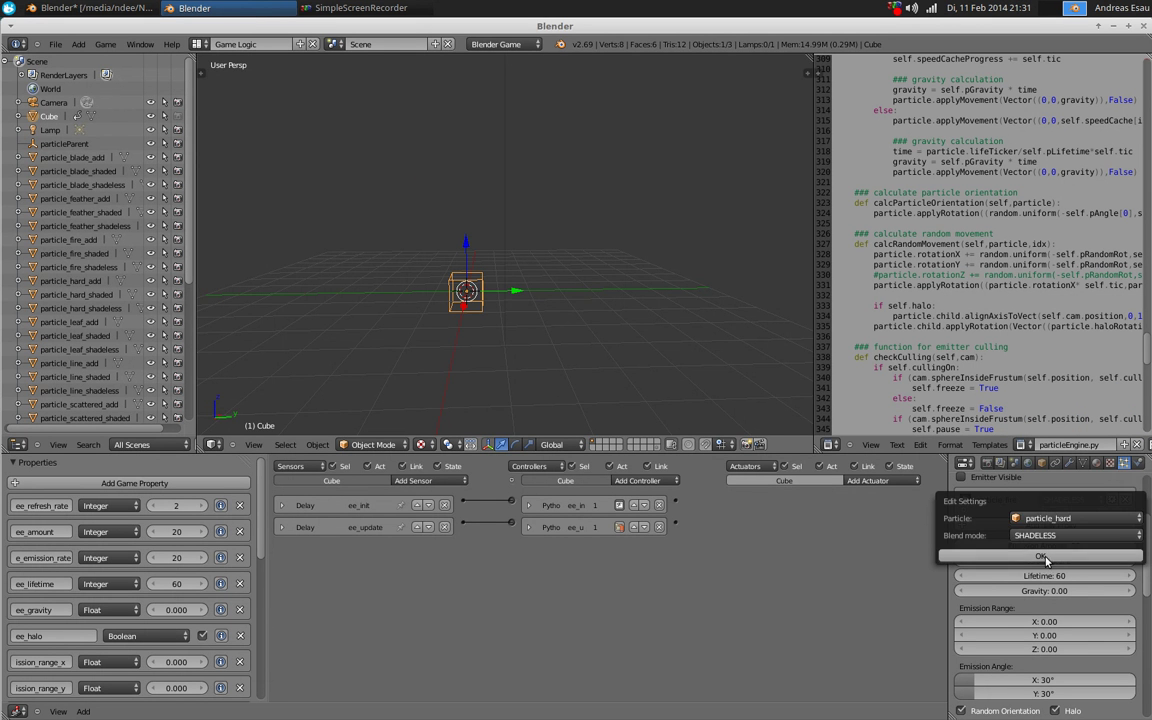
left_click(1044, 557)
key("p")
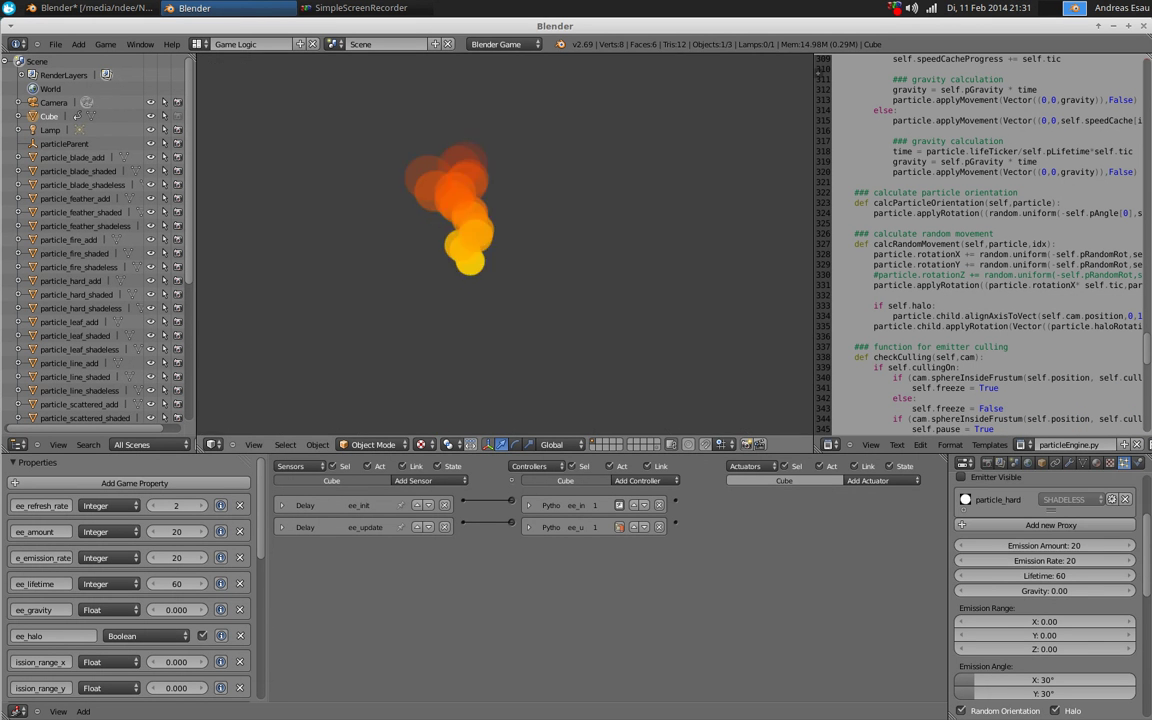
key("Escape")
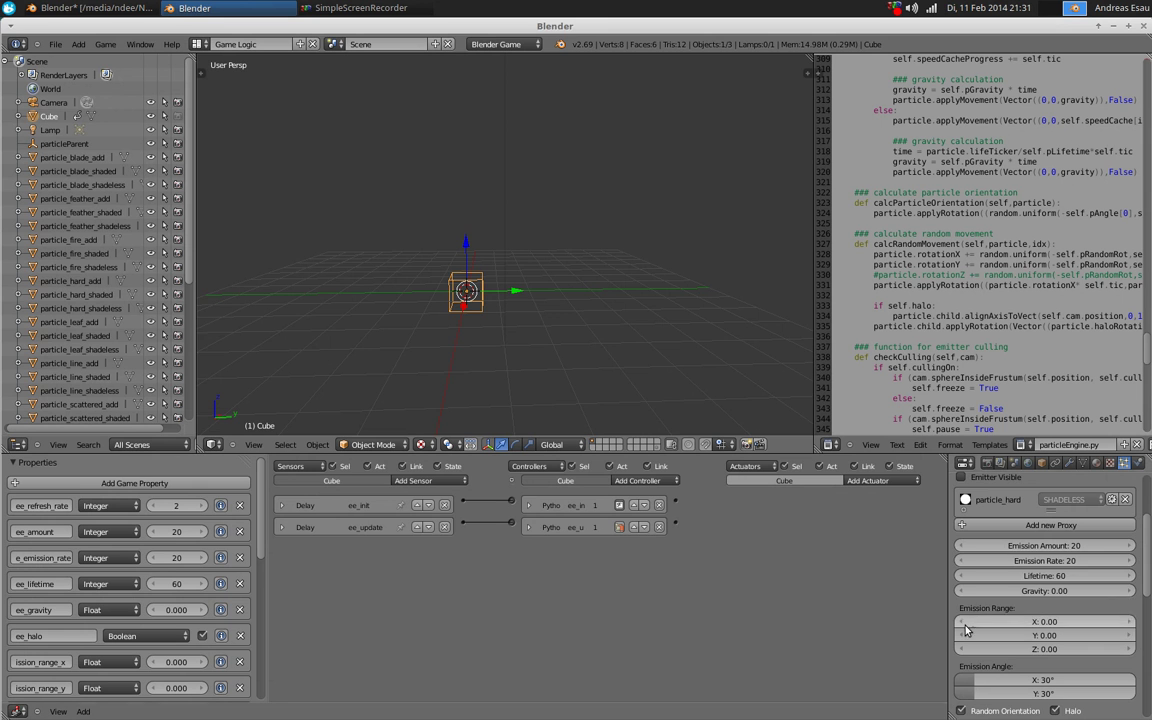
Set the cube emitter's emission amount to -1
left_click(1056, 549)
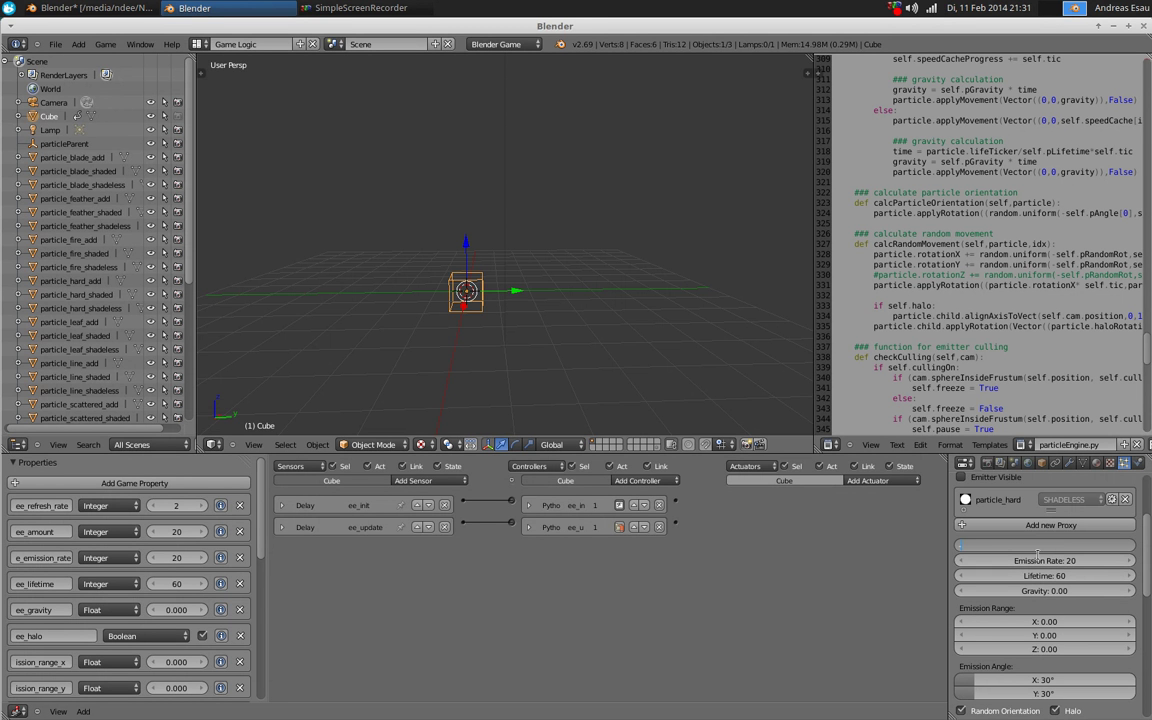
type("-1")
key("Return")
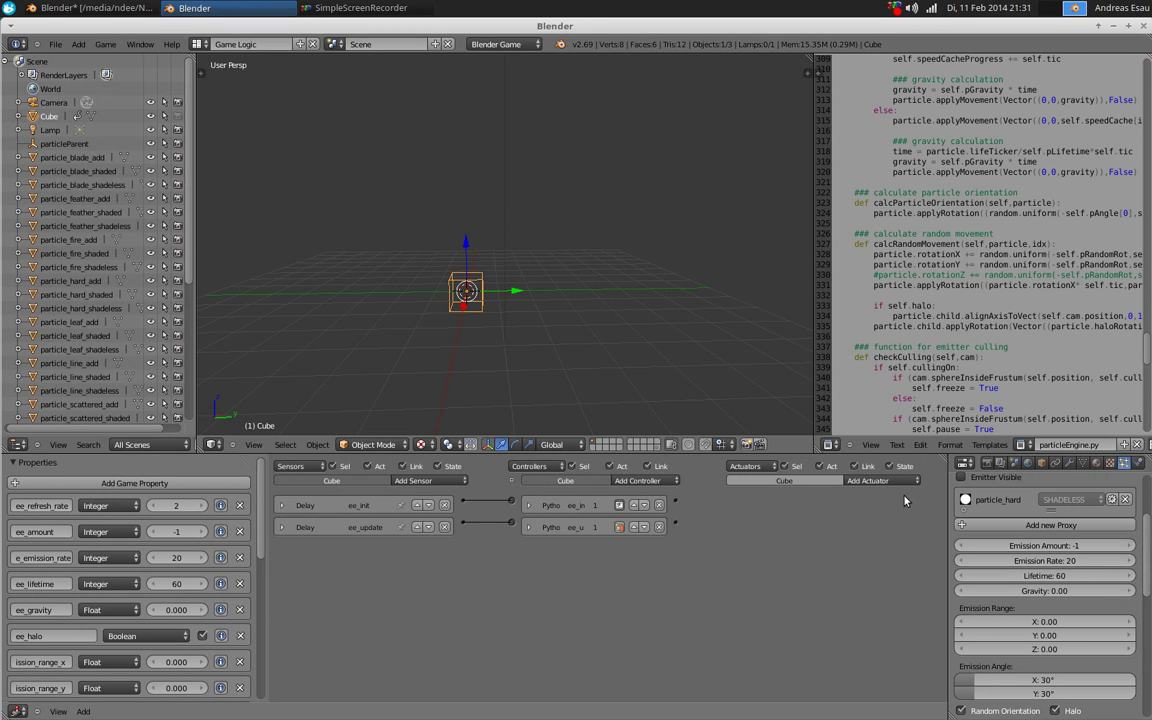
Set the emission rate to 1 and preview the emission in the game engine
left_click(1044, 561)
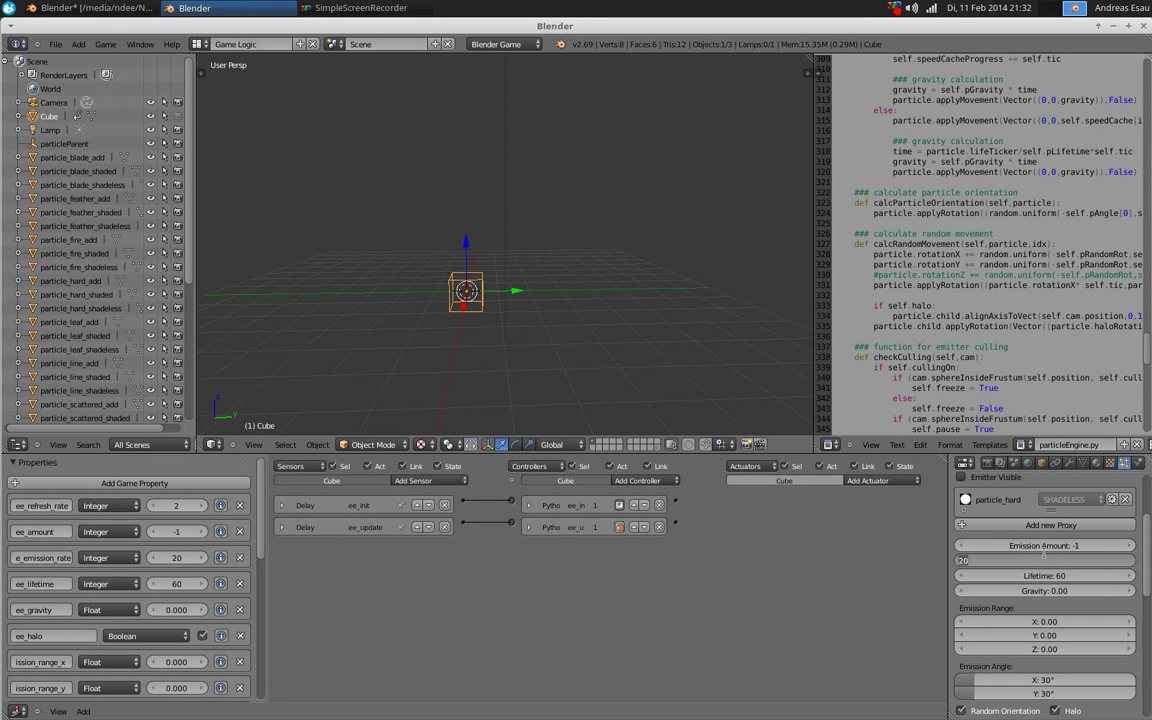
type("1")
key("Return")
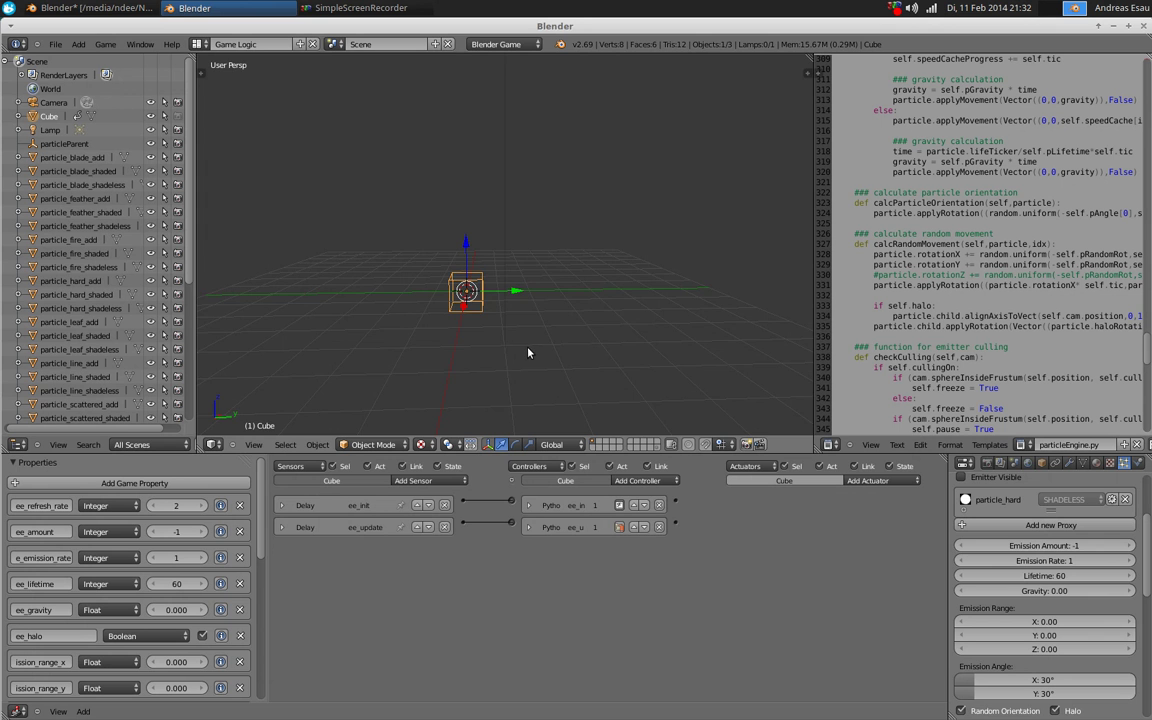
key("p")
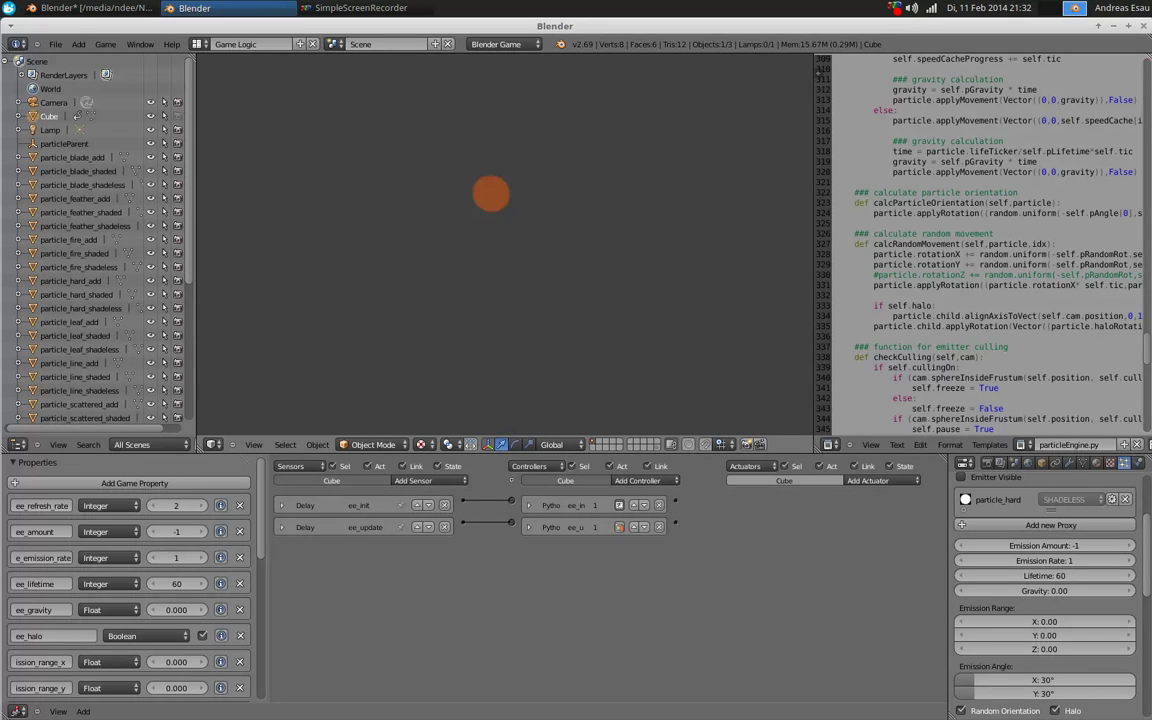
key("Escape")
Set the emission rate to 20 and preview the emission in the game engine
left_click(1048, 558)
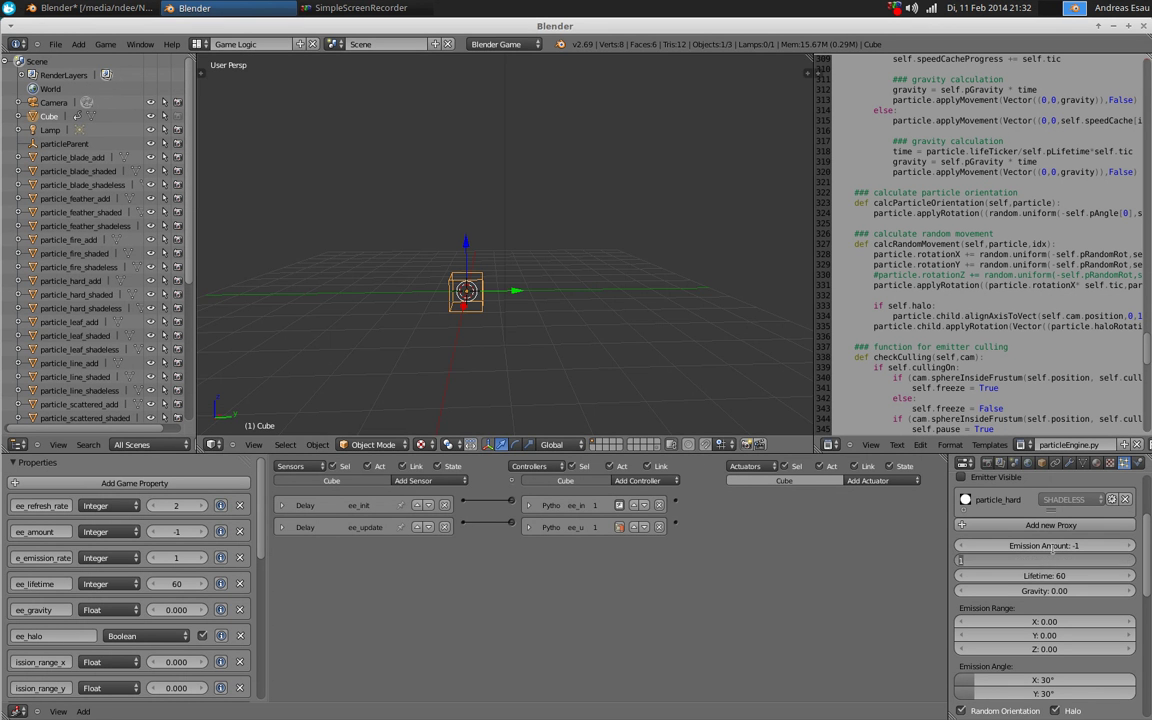
type("20")
key("Return")
key("p")
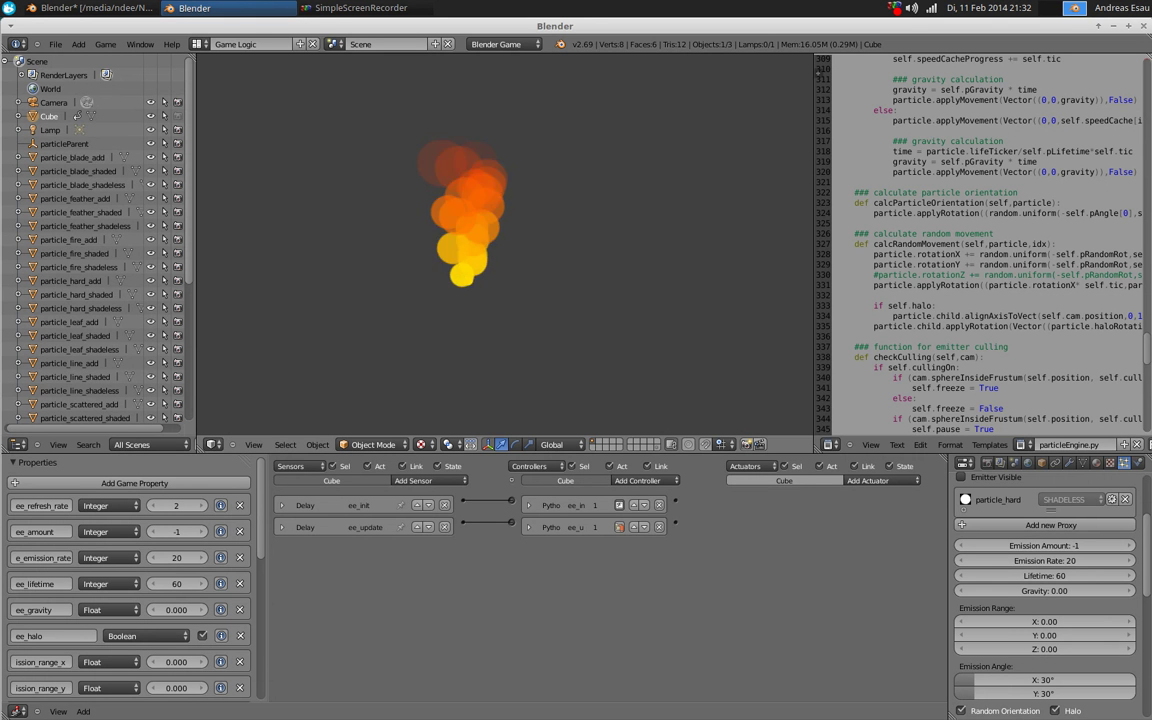
key("Escape")
Set the particle lifetime to 10 and run the game engine to preview the emission
left_click(1048, 570)
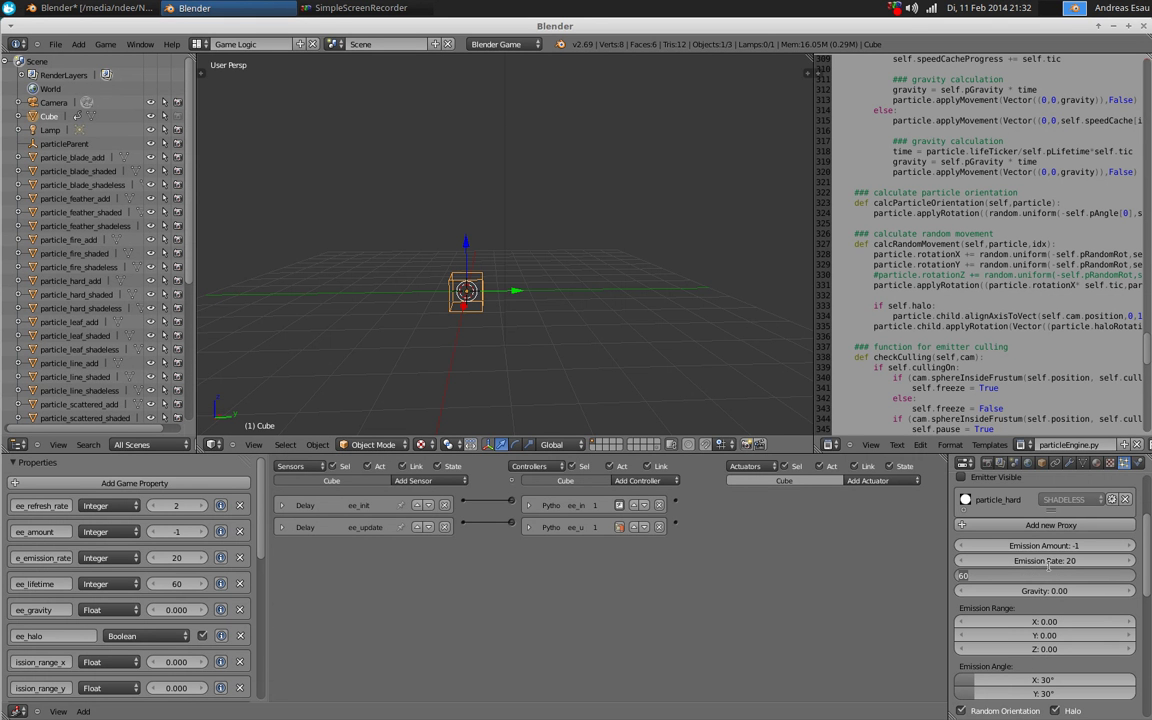
type("10")
key("Return")
key("p")
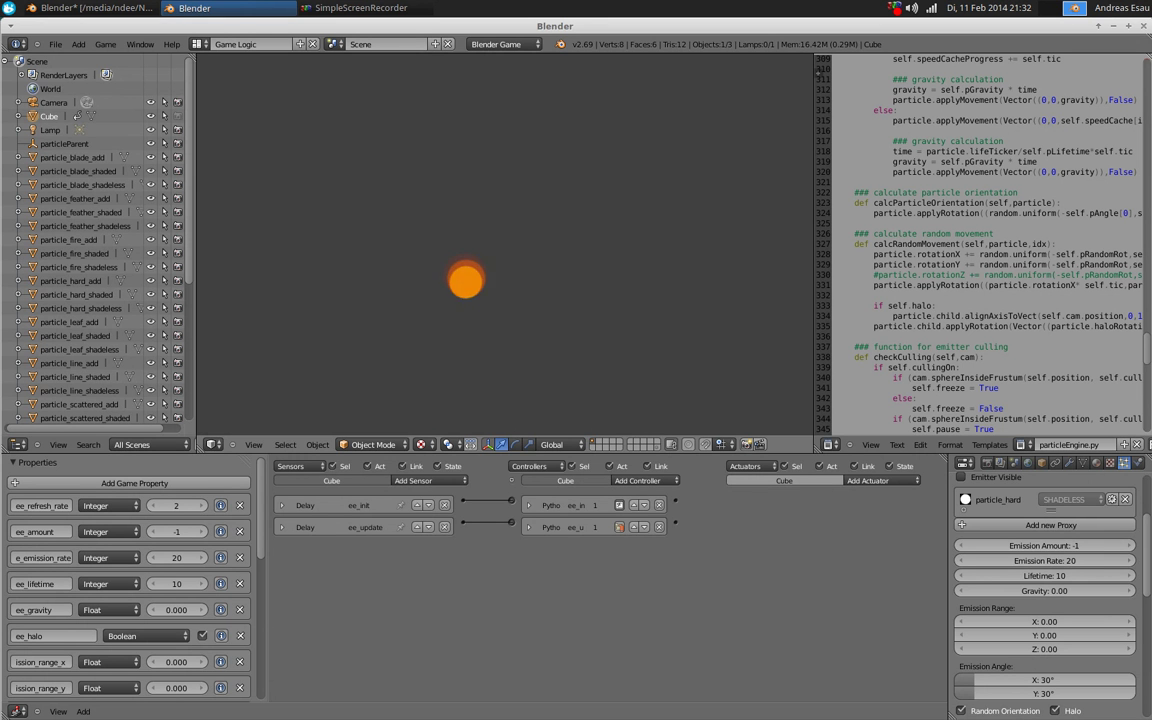
key("Escape")
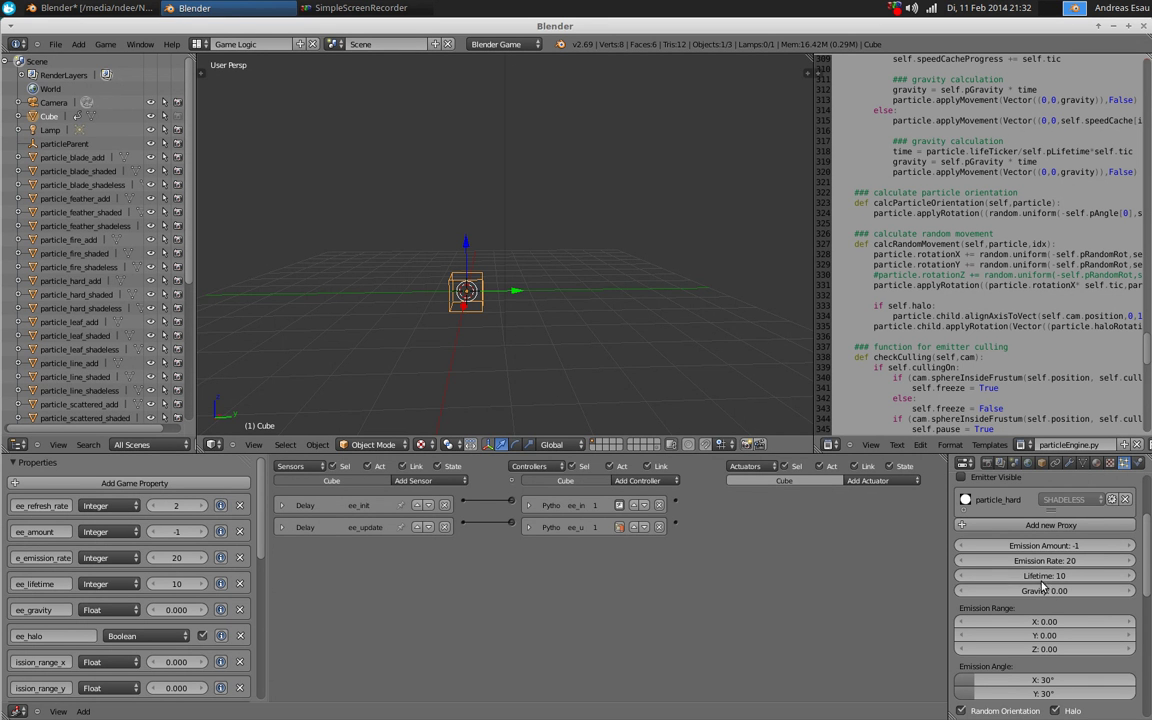
Set the particle lifetime to 60
left_click(1043, 577)
type("60")
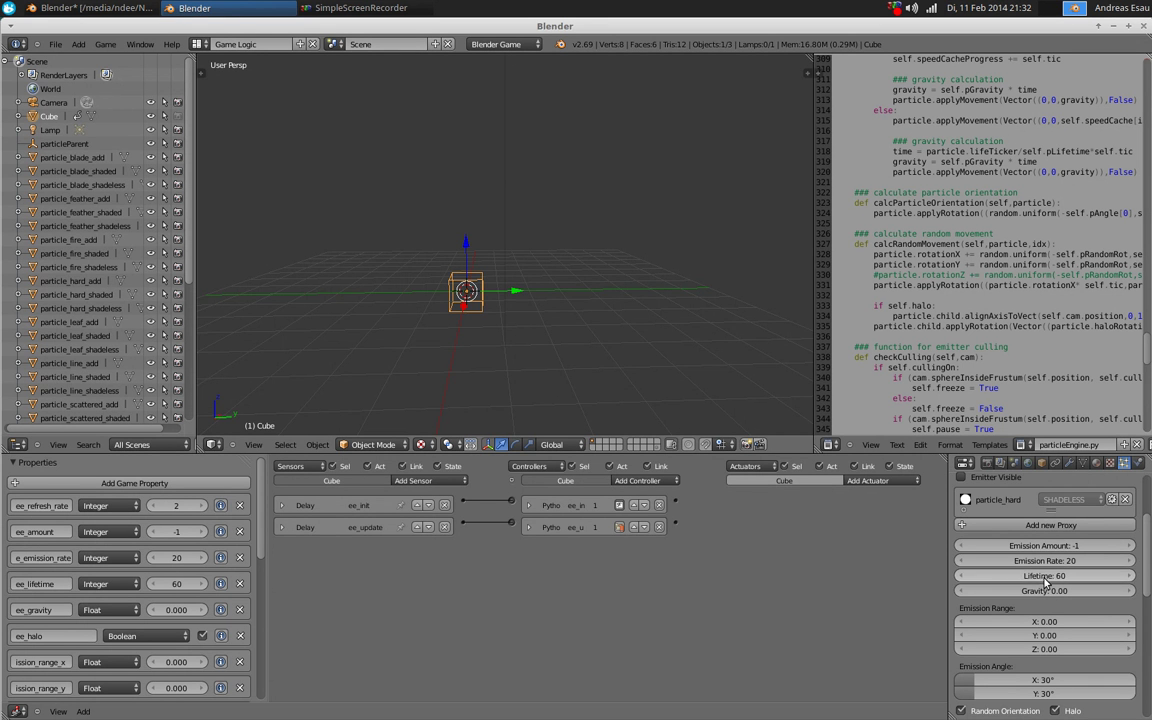
key("Return")
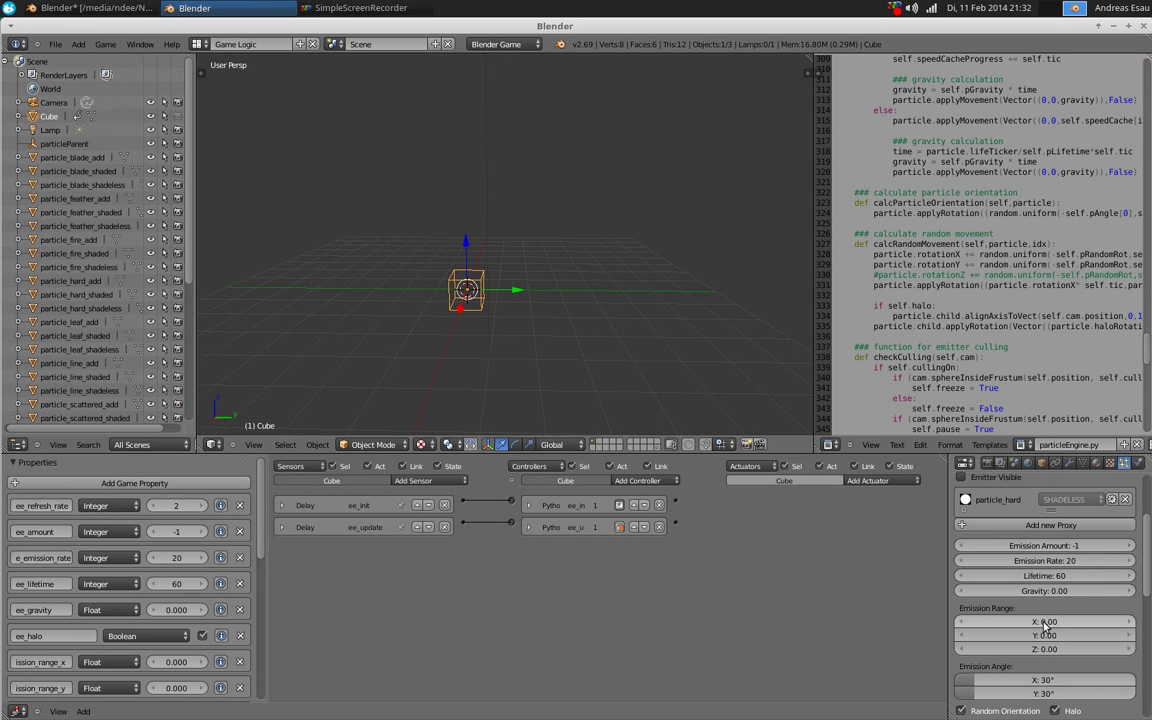
Preview an emission range of X 2.04 and Y 2.52 in the game engine and reset both values to 0
mouse_move(1045, 625)
left_mouse_down()
mouse_move(1075, 625)
mouse_move(1048, 625)
mouse_move(1050, 640)
mouse_move(1065, 637)
left_mouse_up()
key("p")
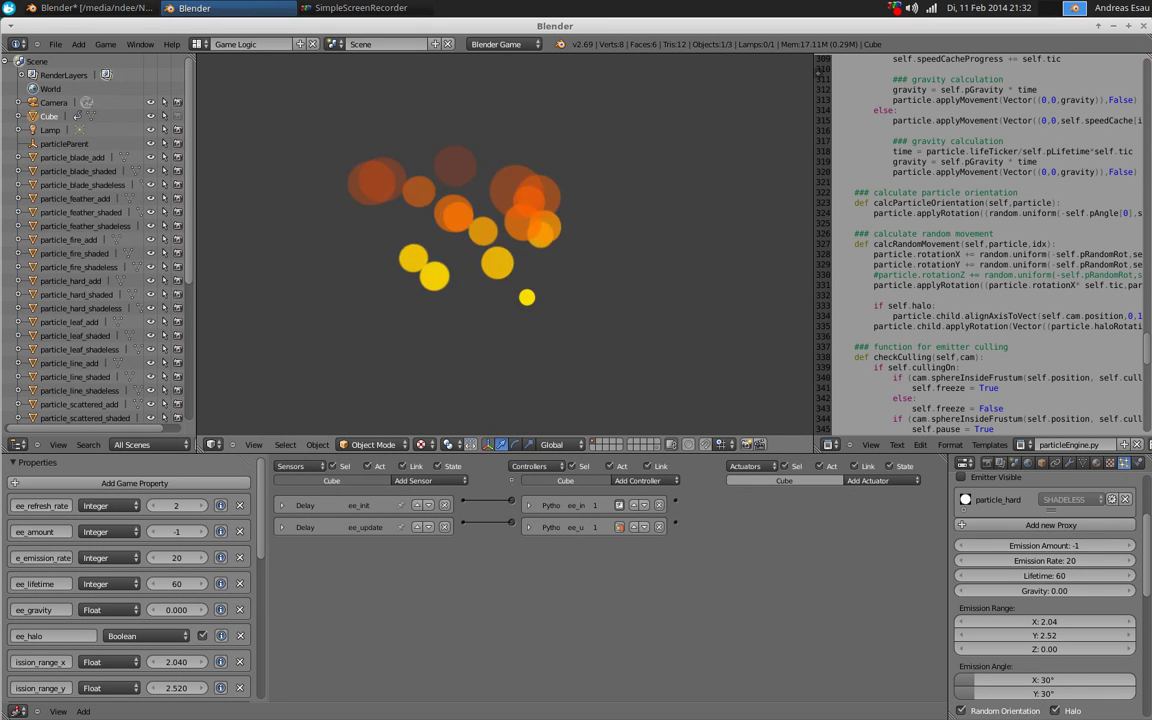
key("Escape")
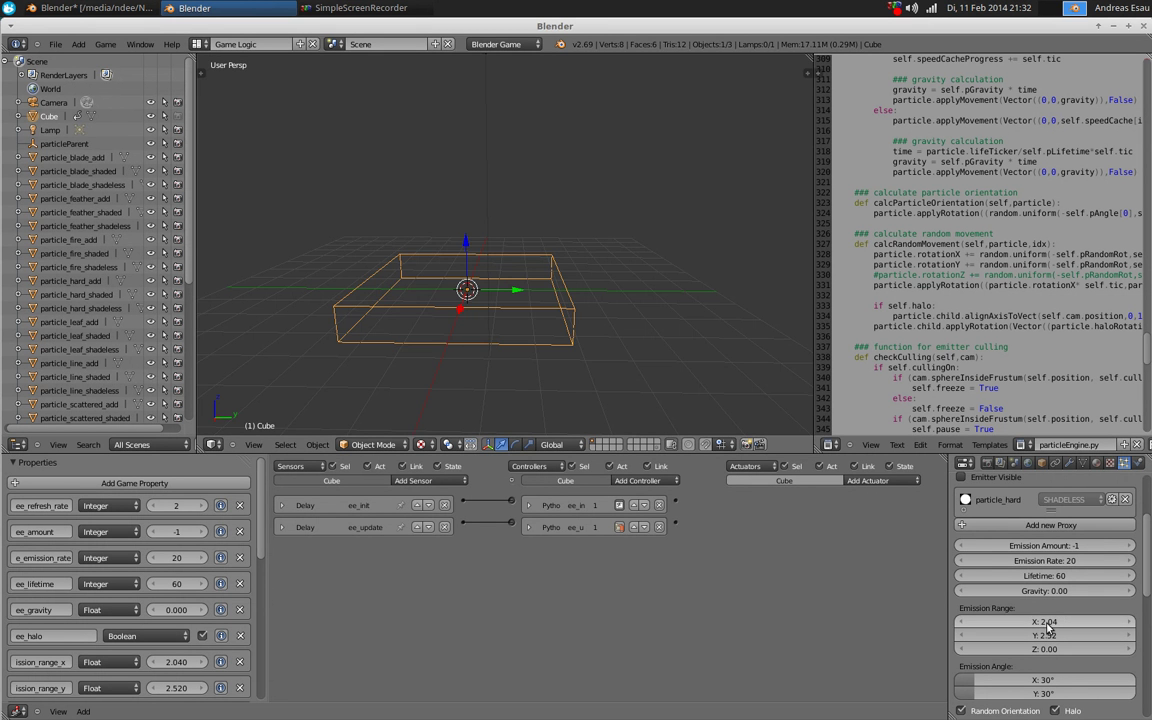
key("BackSpace")
key("BackSpace")
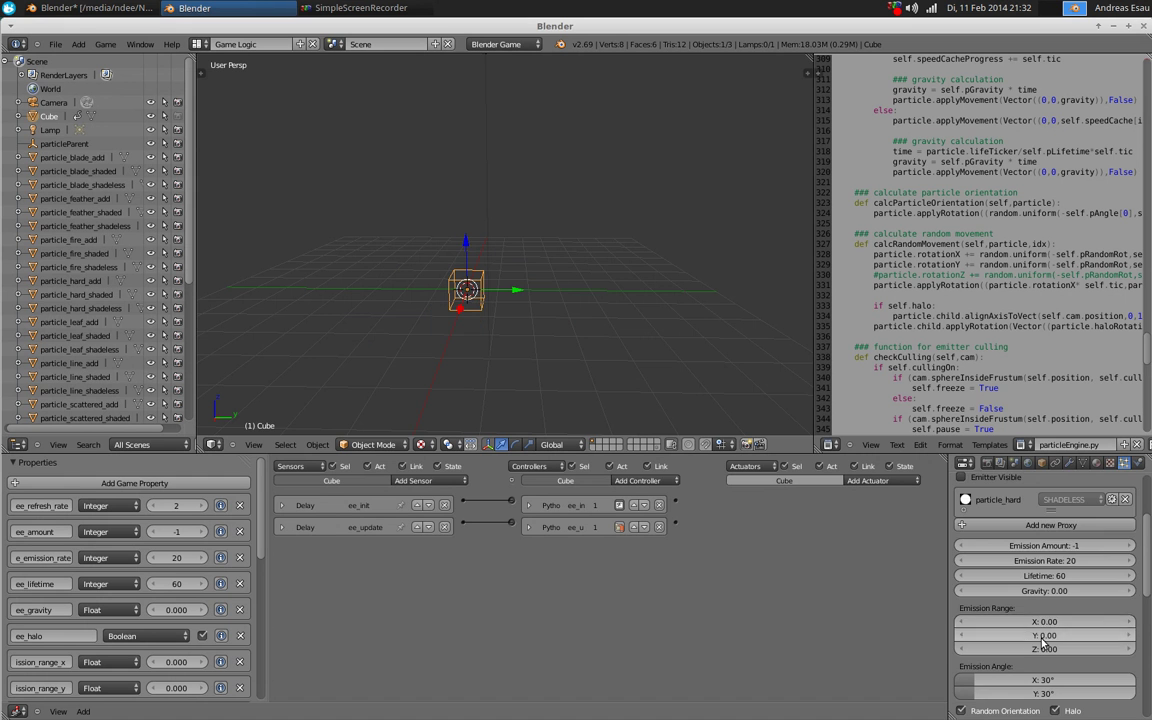
Set the emission angle to 360° for both X and Y and preview the emission in the game engine
scroll(1010, 600, "down", 3)
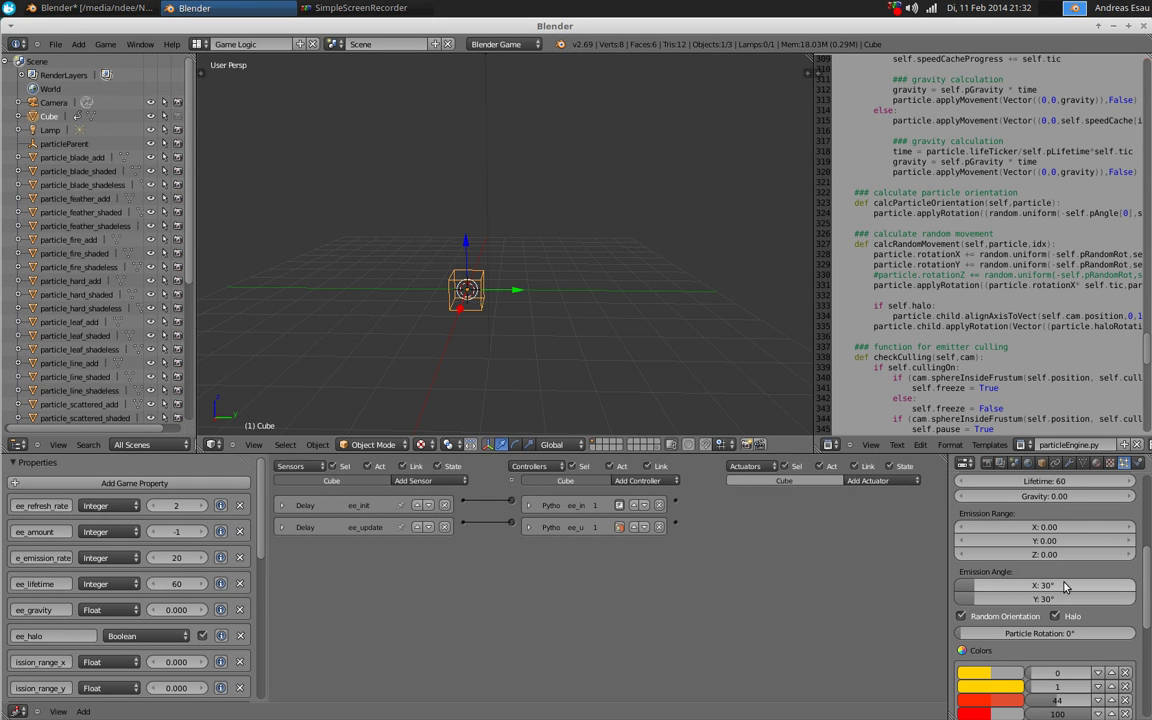
left_click(977, 590)
type("360")
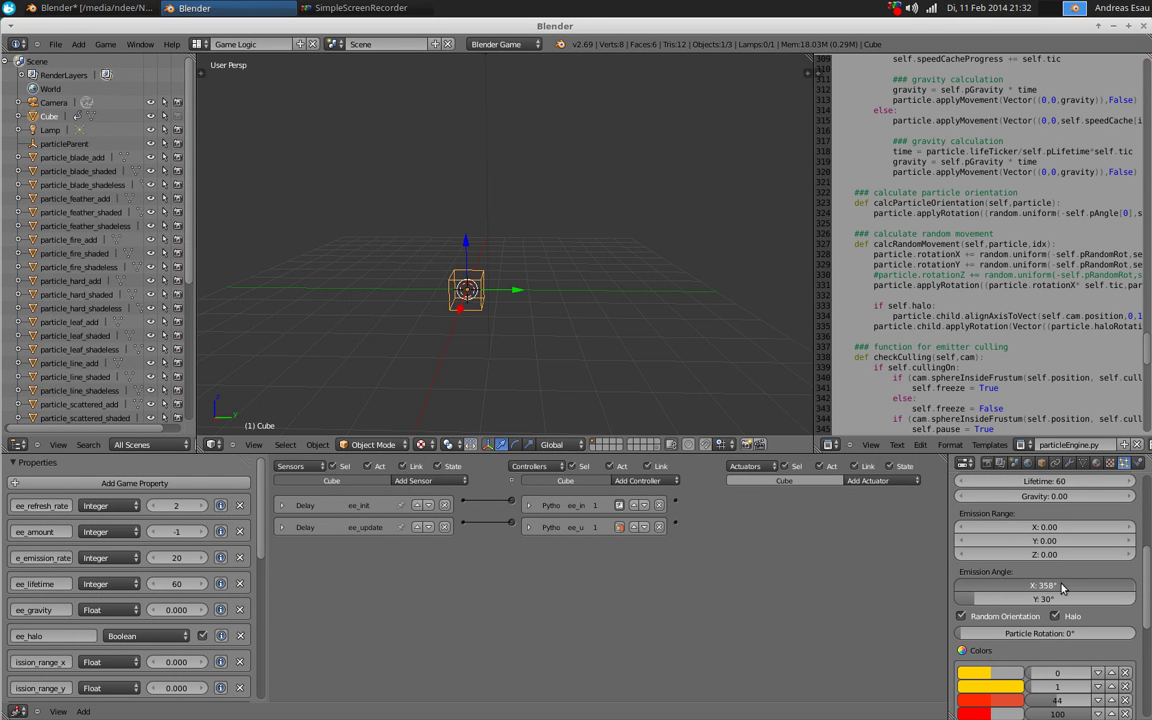
key("Tab")
type("360")
key("Return")
key("p")
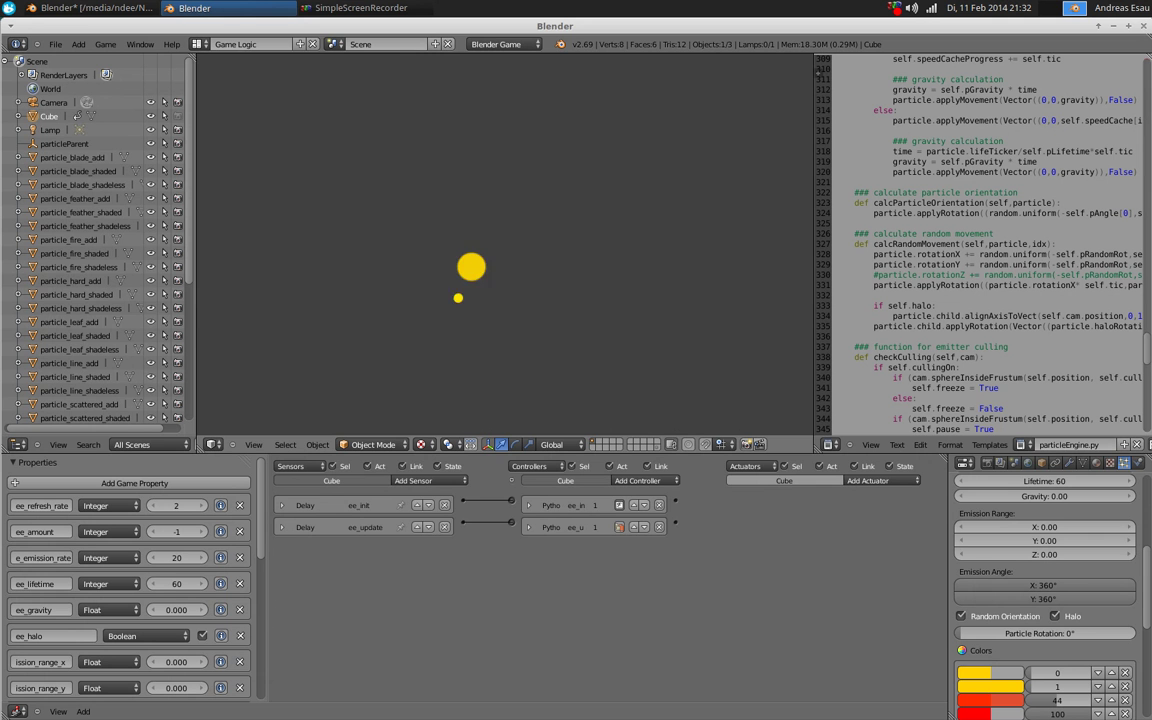
key("Escape")
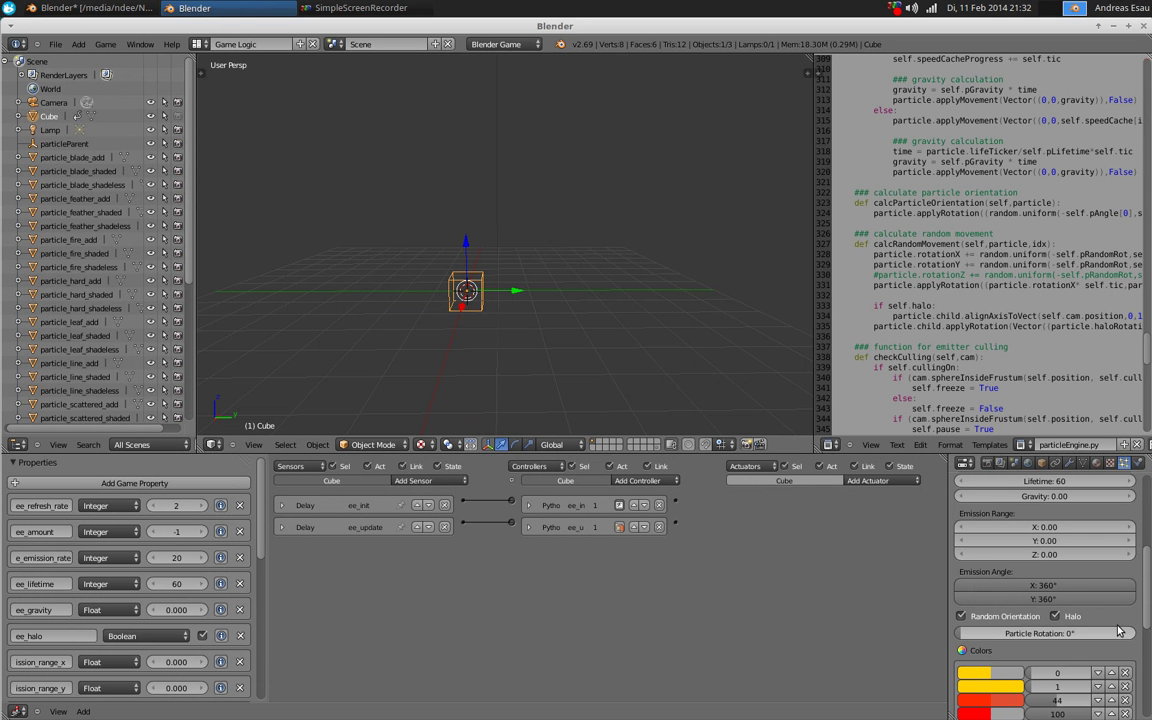
Reduce the emission angle to about X 121° and Y 124° and preview the emission in the game engine
left_click_drag(1051, 600, 985, 593)
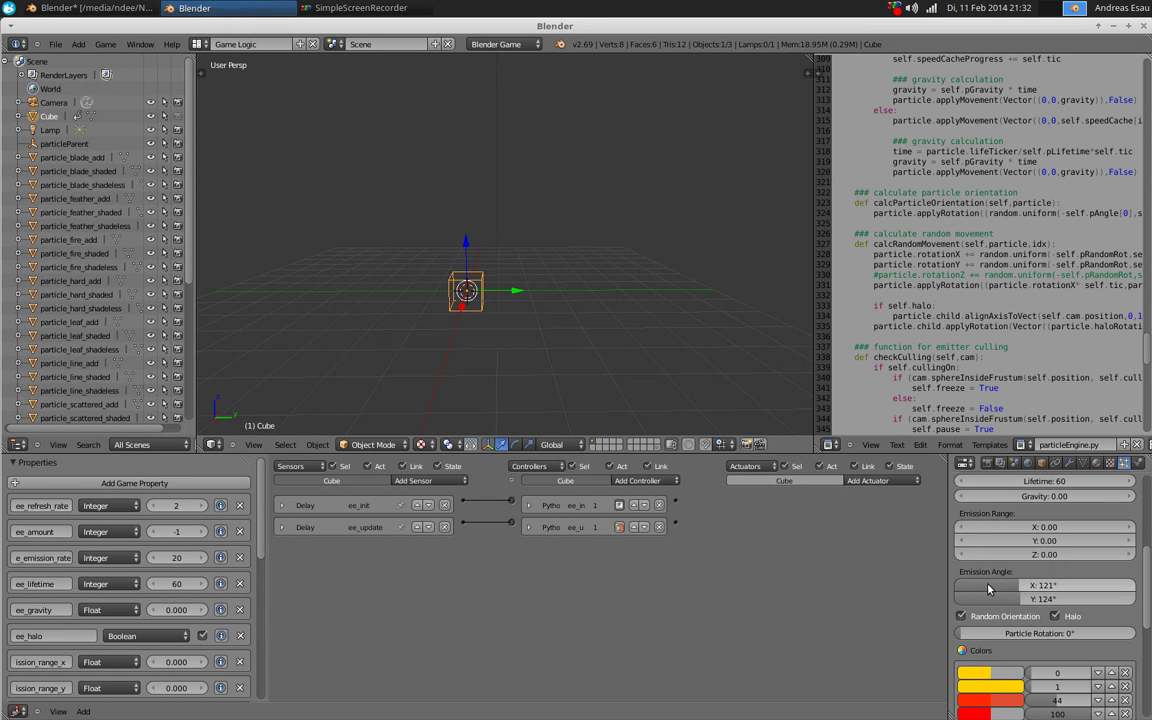
key("p")
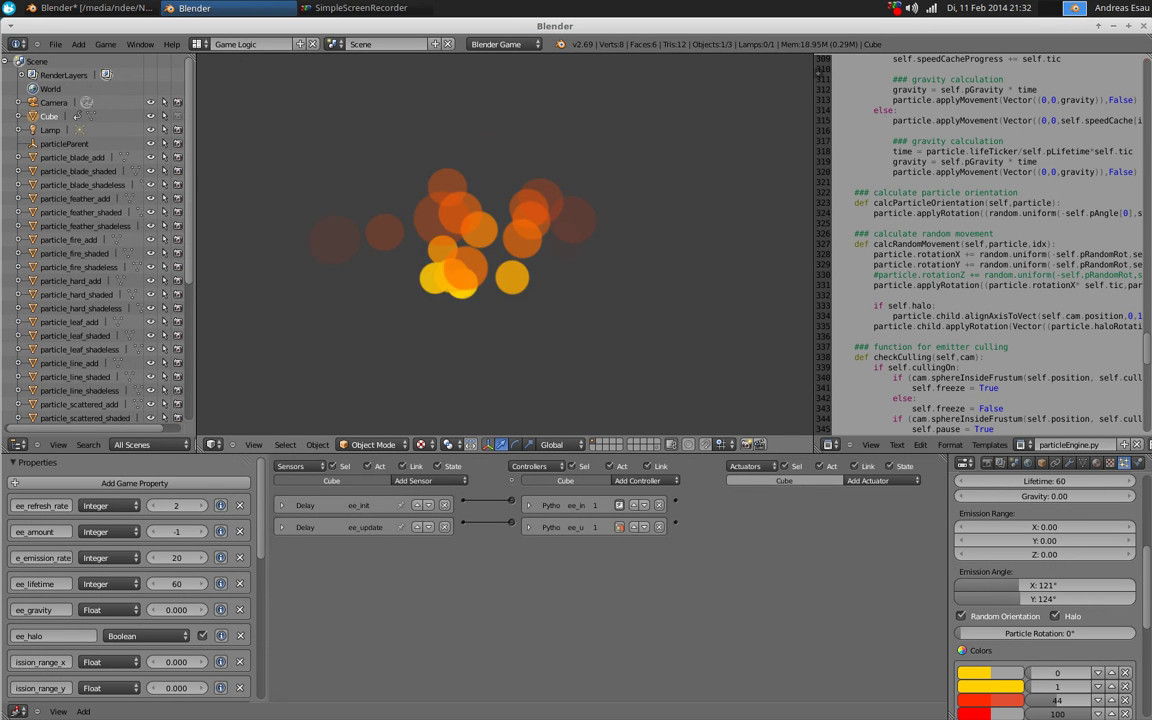
key("Escape")
Narrow the emission angle to about X 49° and Y 45° and preview the emission in the game engine
left_click_drag(1066, 597, 975, 599)
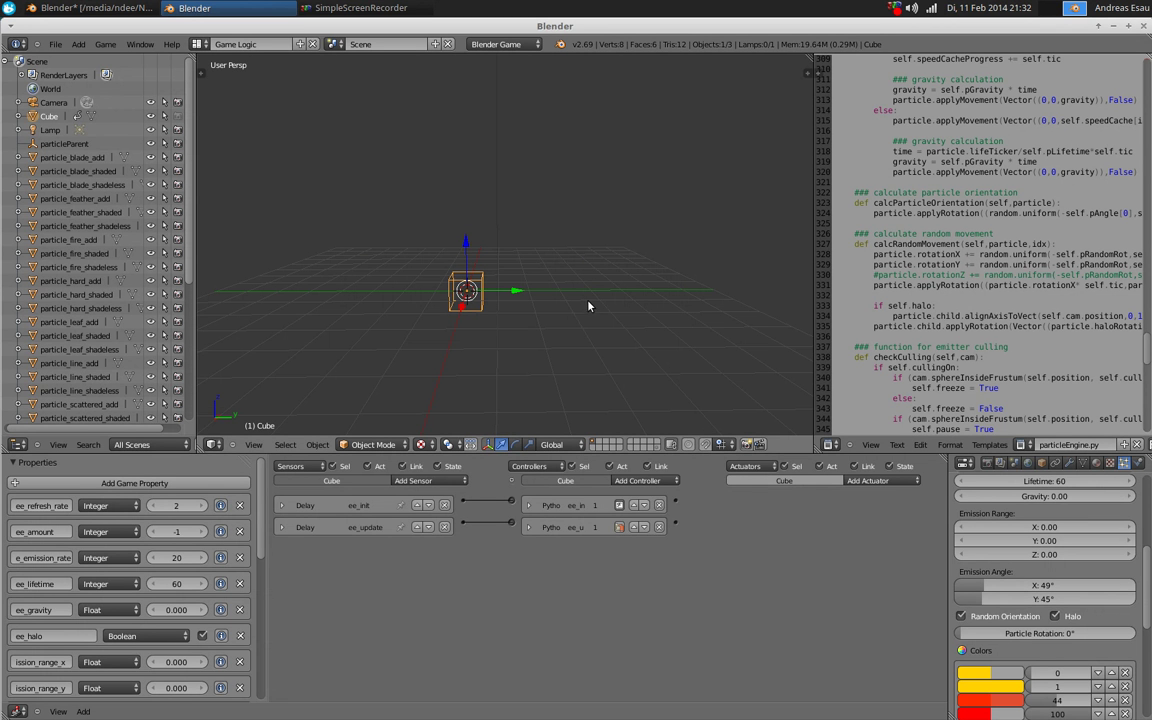
key("p")
key("Escape")
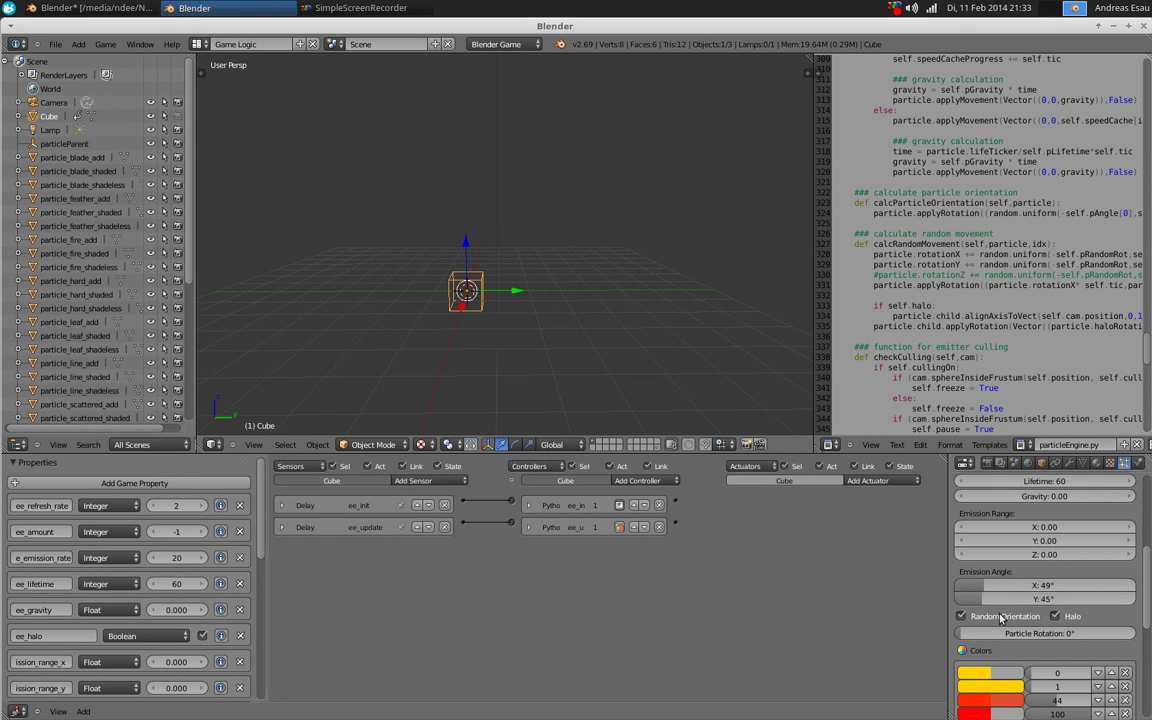
Change the particle proxy to particle_line, keeping SHADELESS blend mode, and preview the emission in the game engine
scroll(1040, 630, "up", 3)
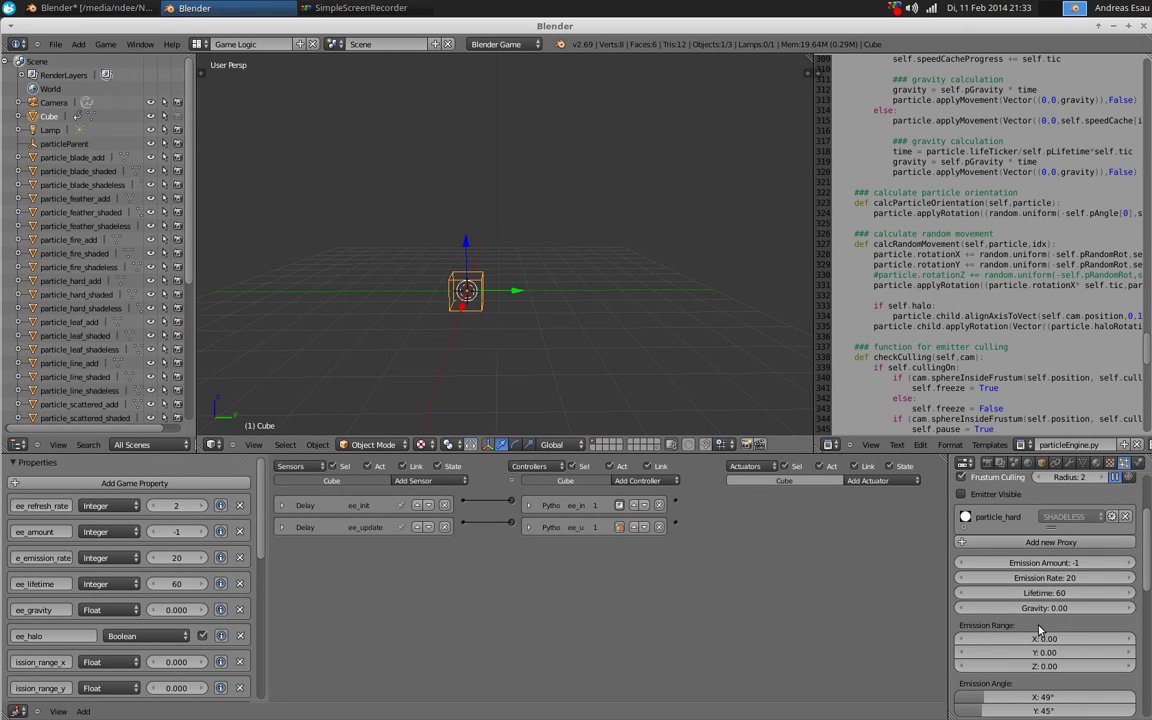
left_click(1111, 519)
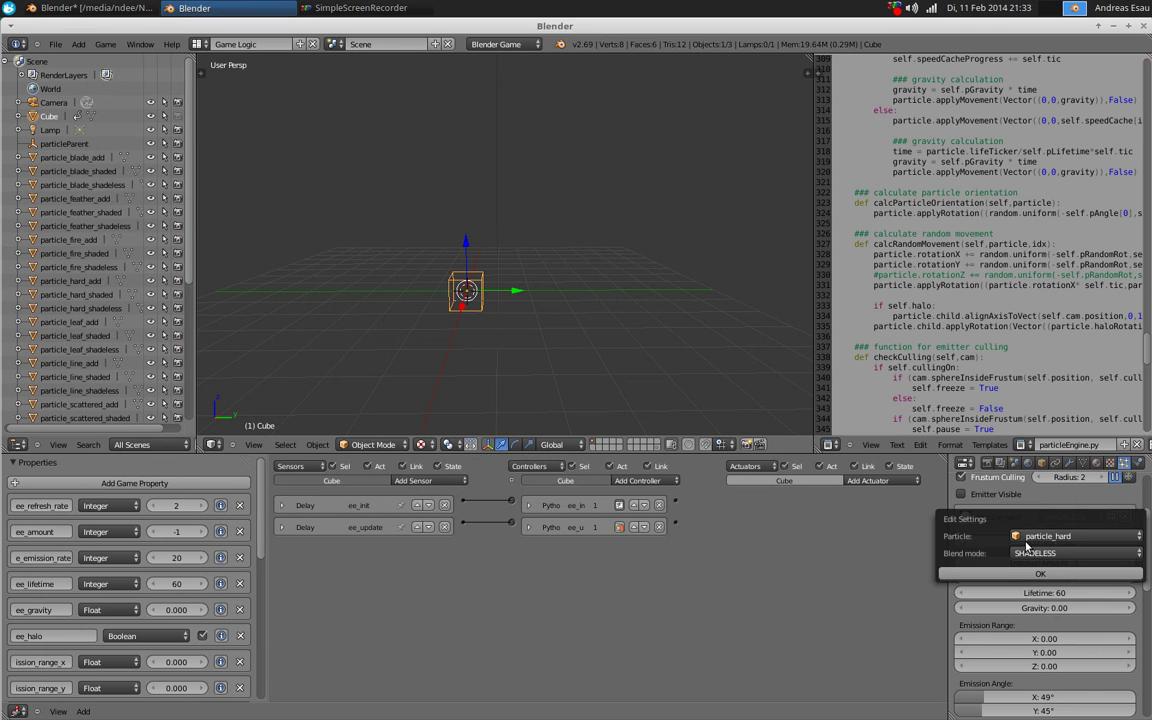
left_click(1070, 536)
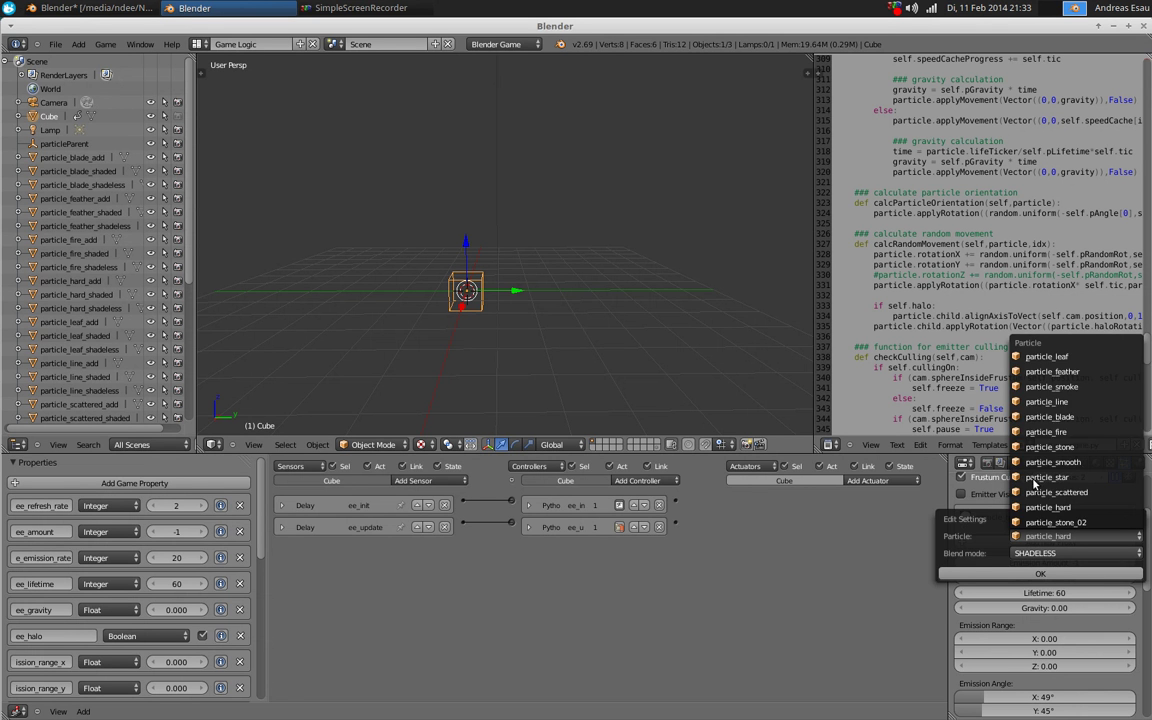
left_click(1047, 401)
key("p")
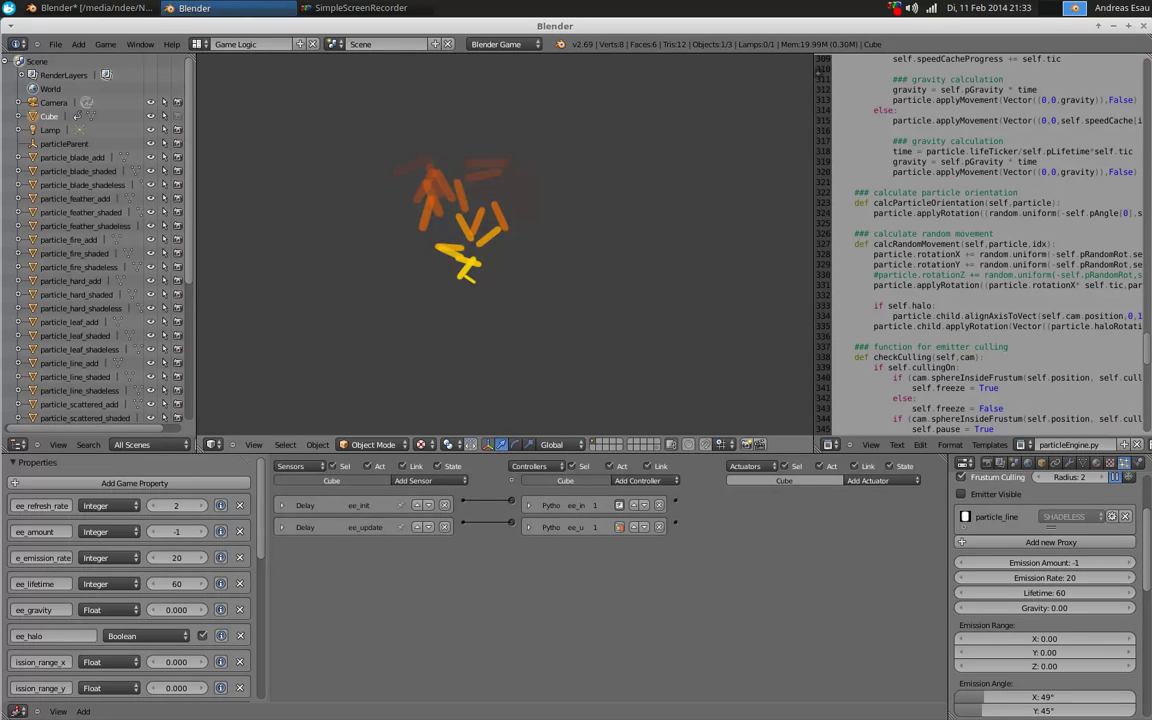
key("Escape")
Disable Random Orientation for the emitter's particles and preview the line particles in the game engine
scroll(919, 557, "down", 5)
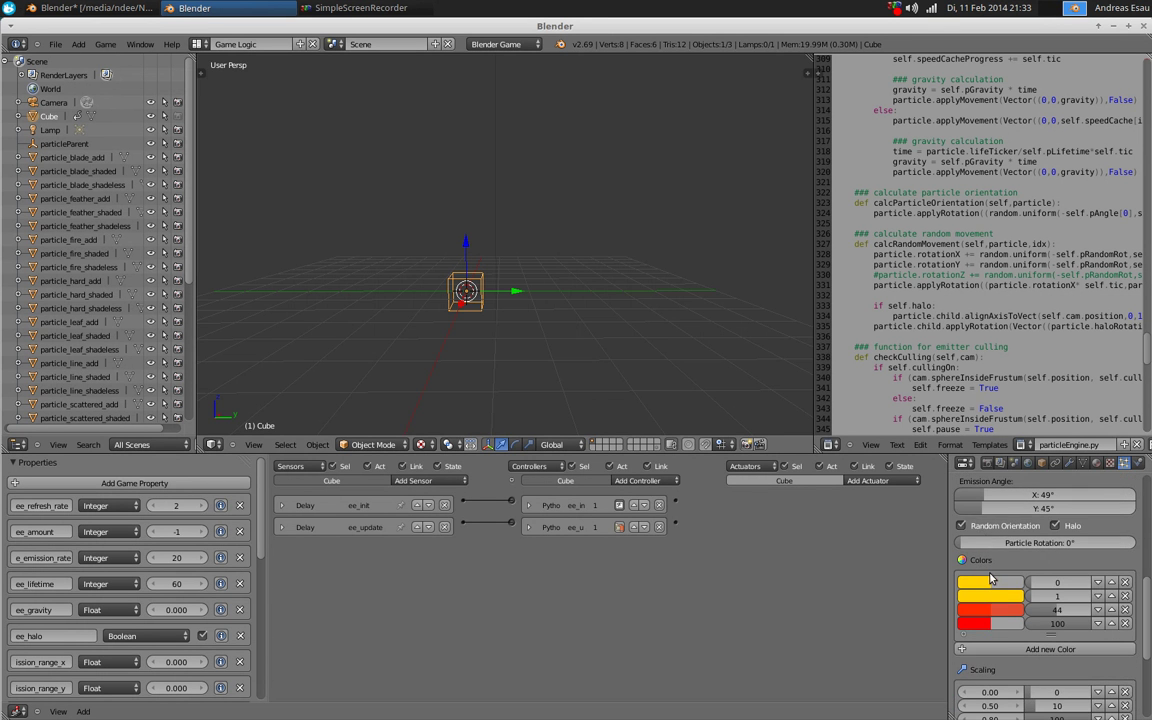
left_click(962, 526)
key("p")
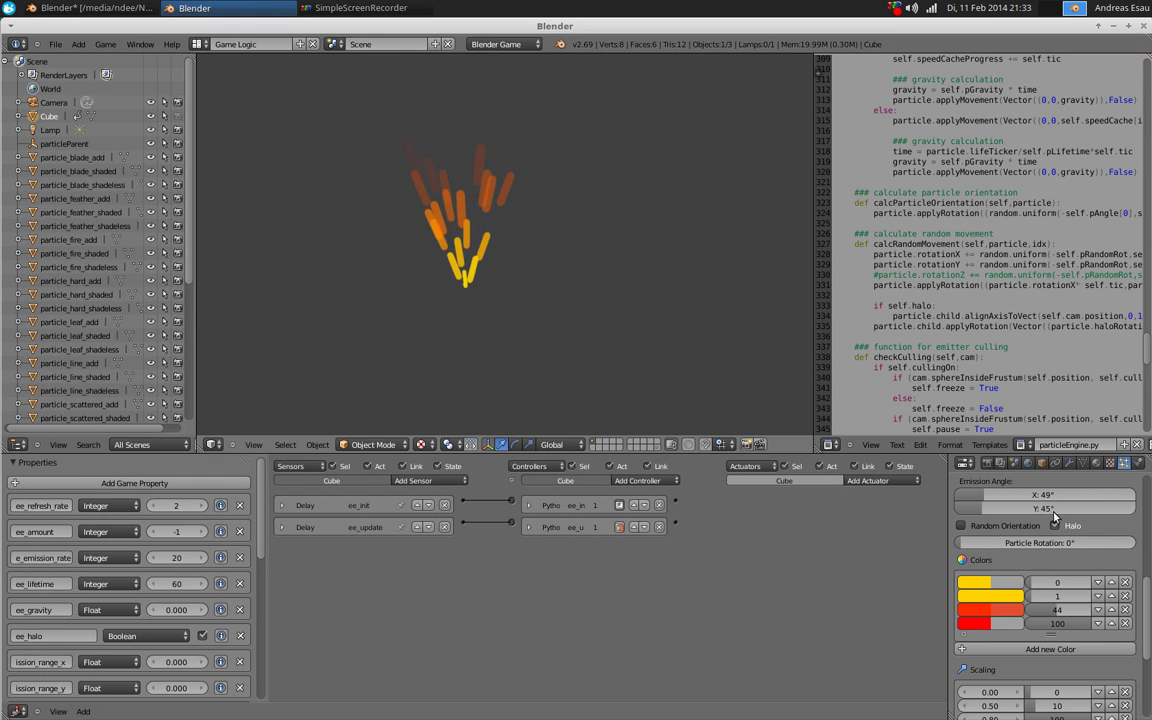
Set the emitter's particle rotation to about 4.6° and preview the spinning line particles in the game engine
key("Escape")
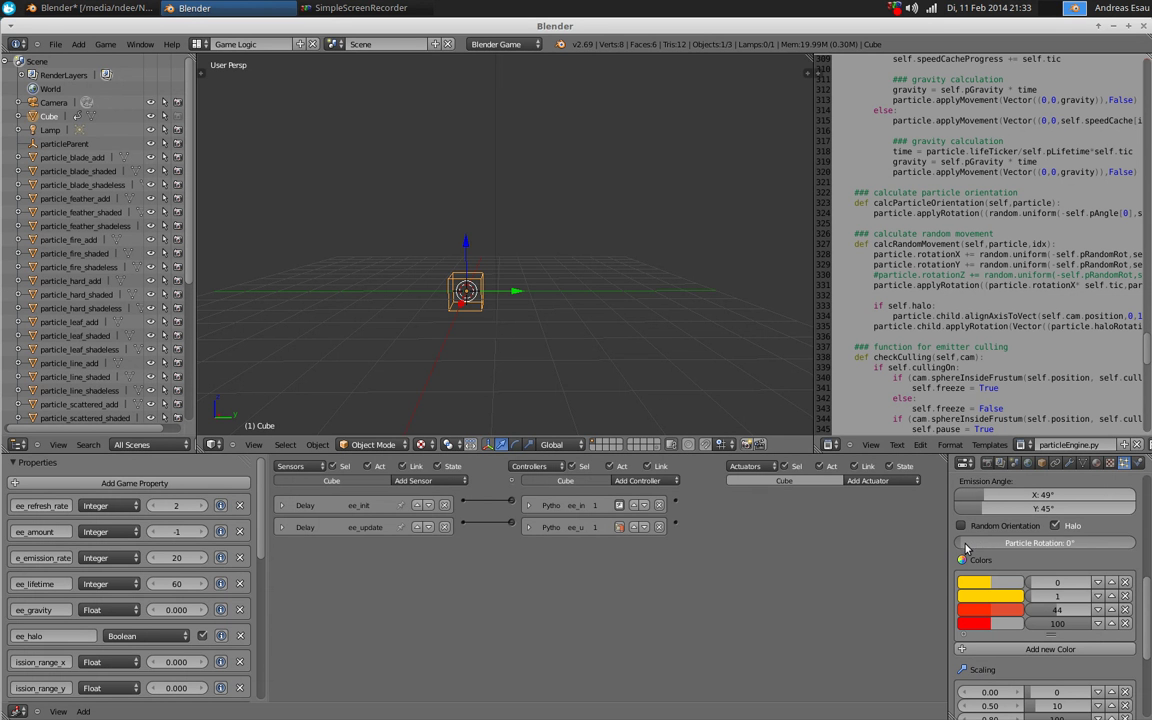
left_click_drag(987, 545, 1010, 551)
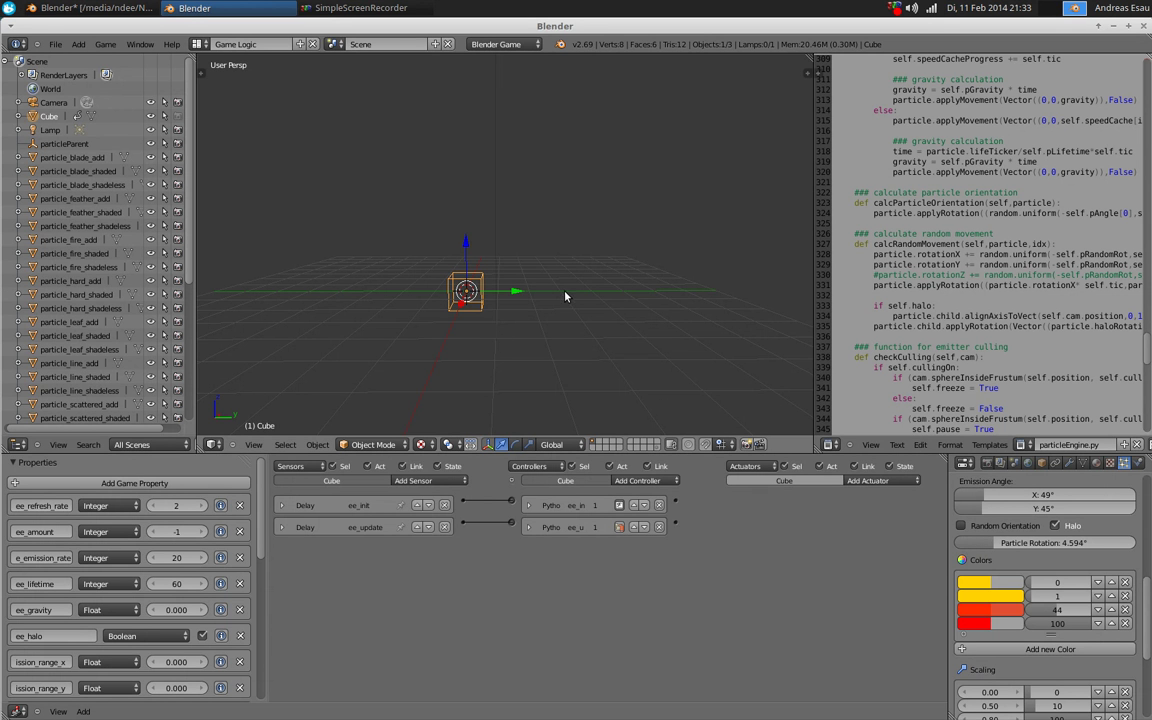
key("p")
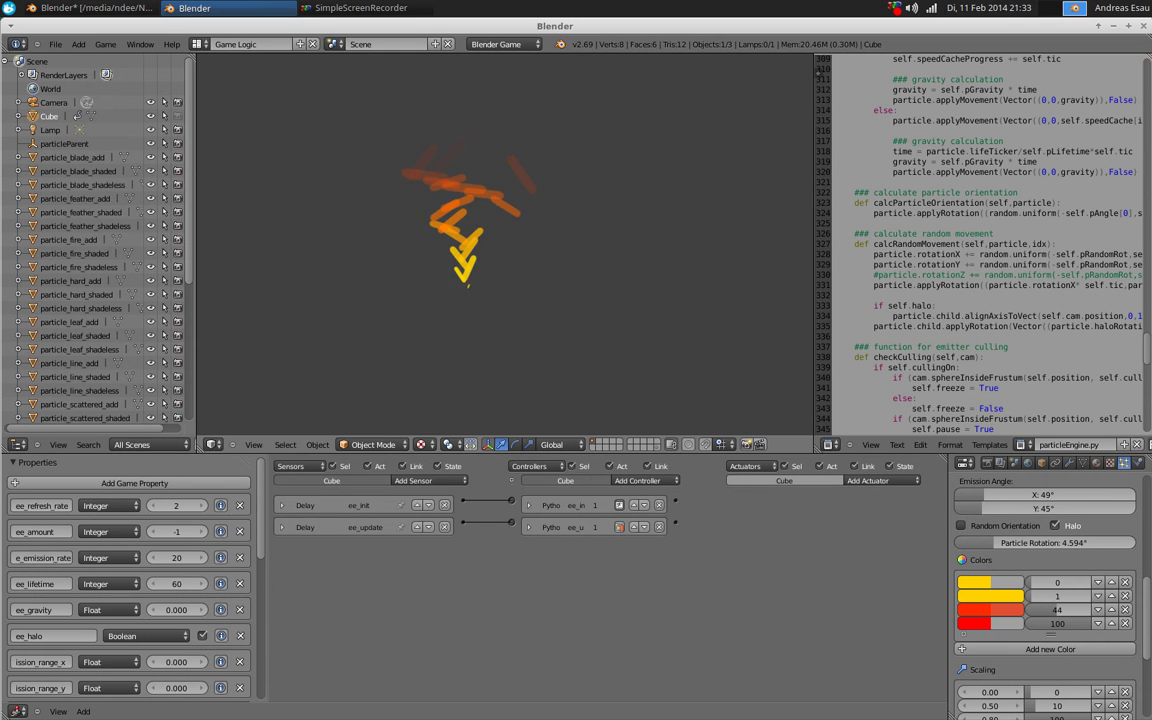
key("Escape")
Remove the last three color entries from the emitter's color list, keeping only the transparent yellow at position 0
scroll(1023, 634, "up", 2)
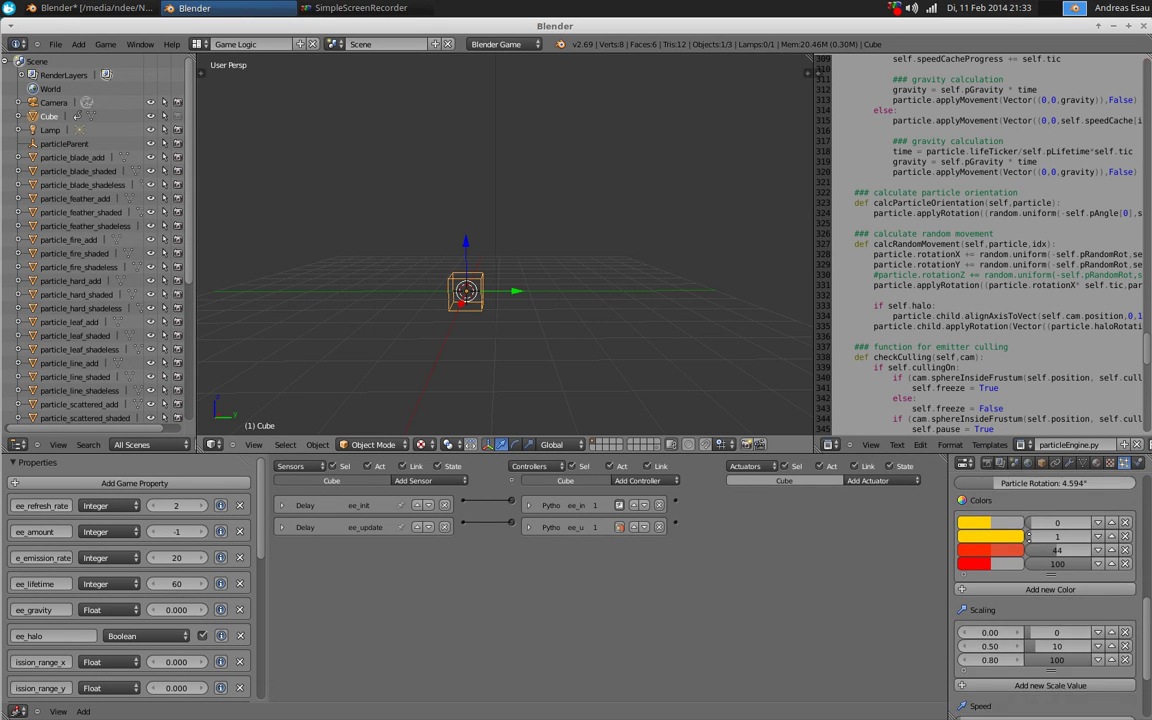
scroll(1010, 600, "down", 5)
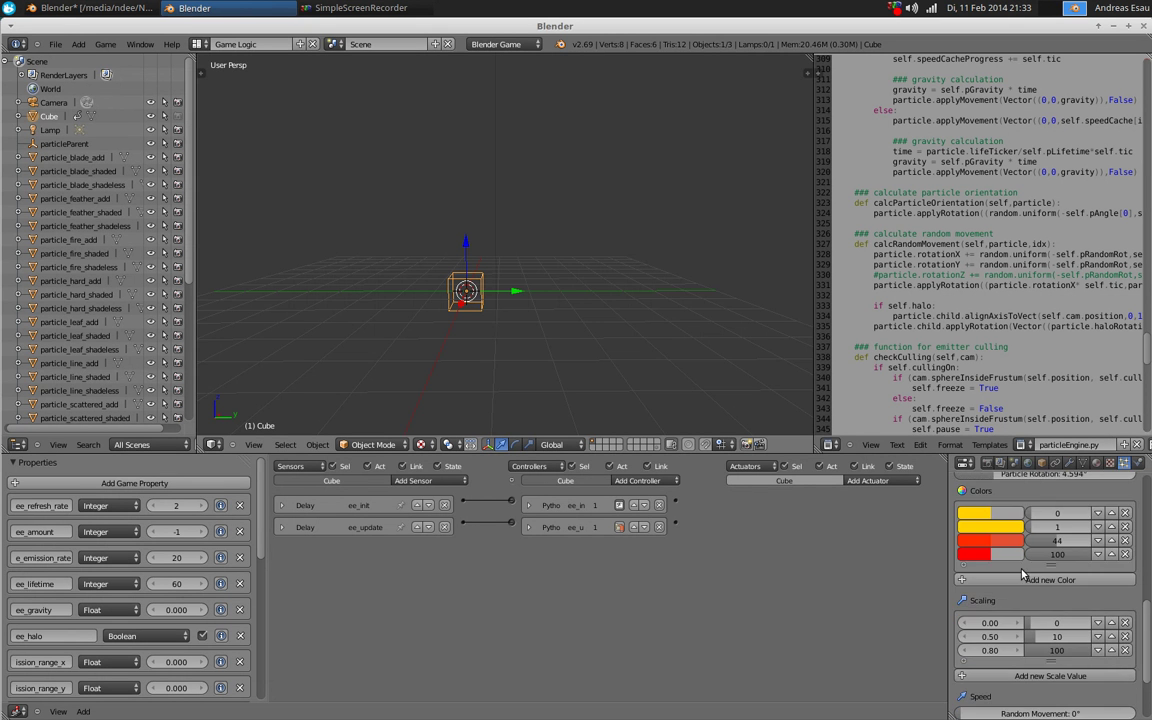
scroll(1054, 537, "up", 2)
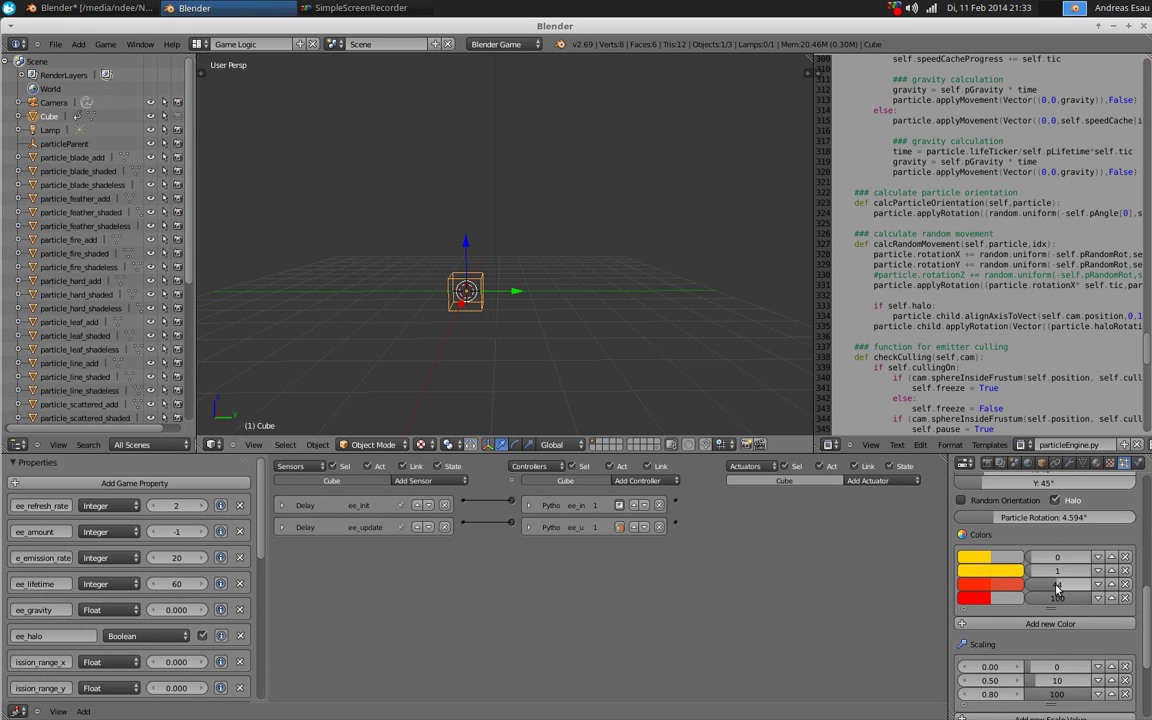
left_click(1125, 571)
left_click(1125, 571)
left_click(1125, 571)
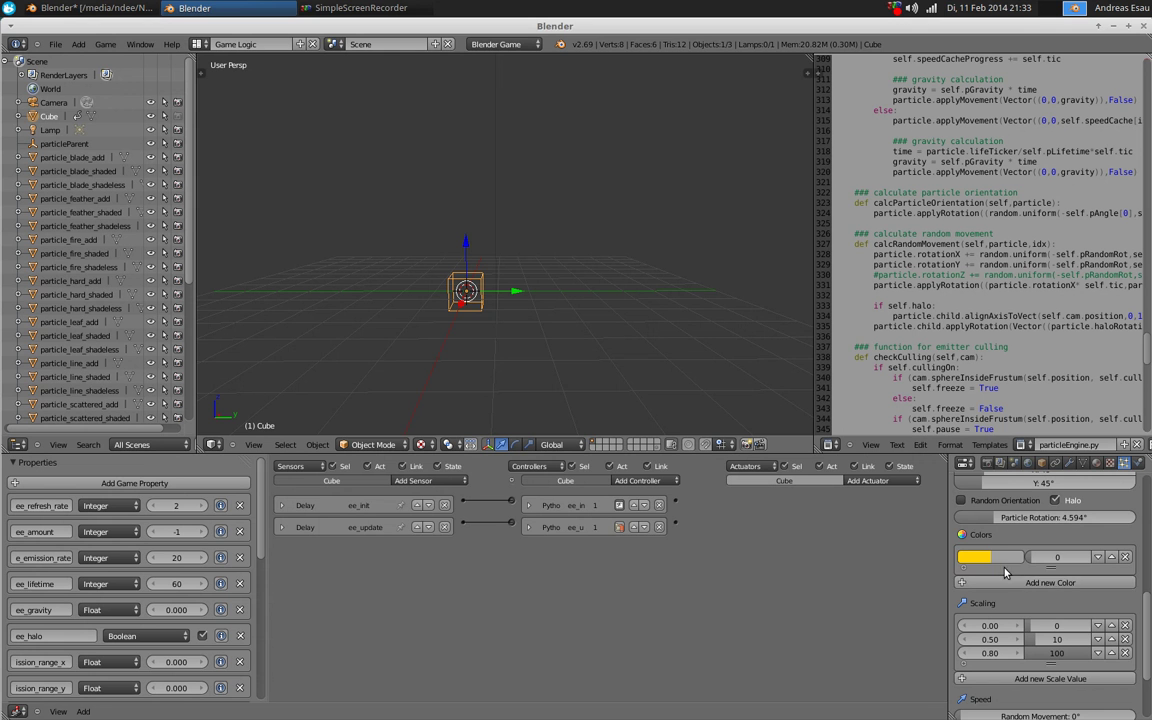
Add a fully opaque red color at position 100 and preview the yellow-to-red particle blend in the game engine
left_click(1037, 589)
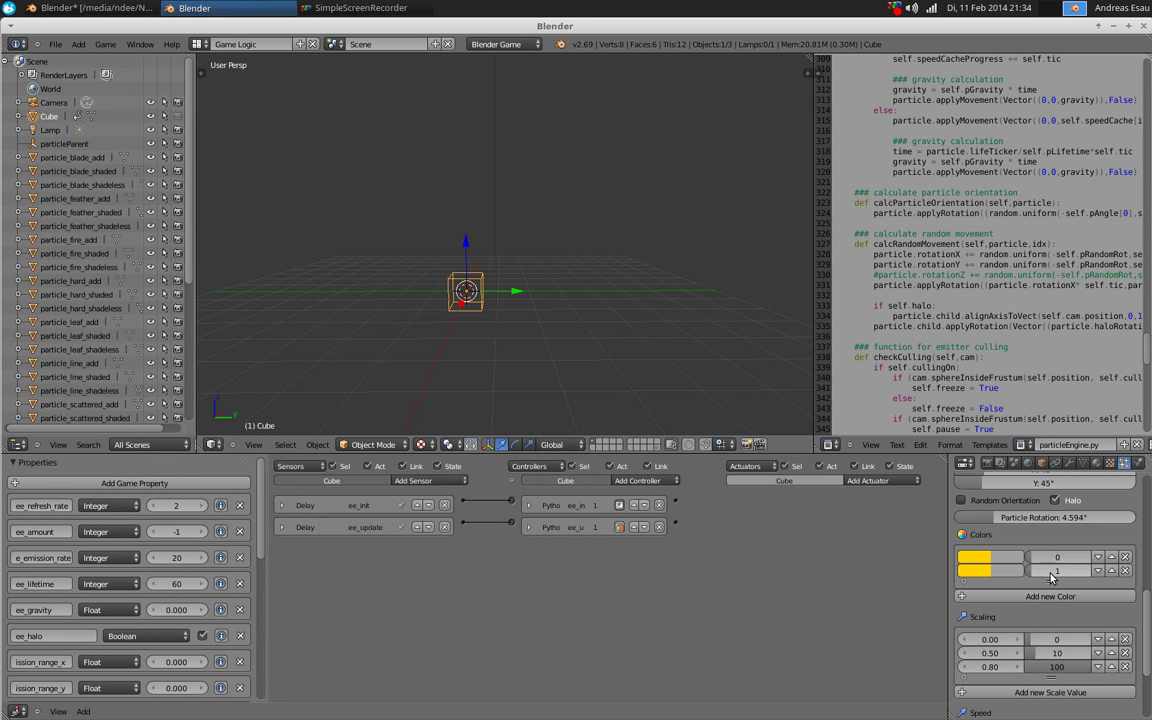
left_click(988, 571)
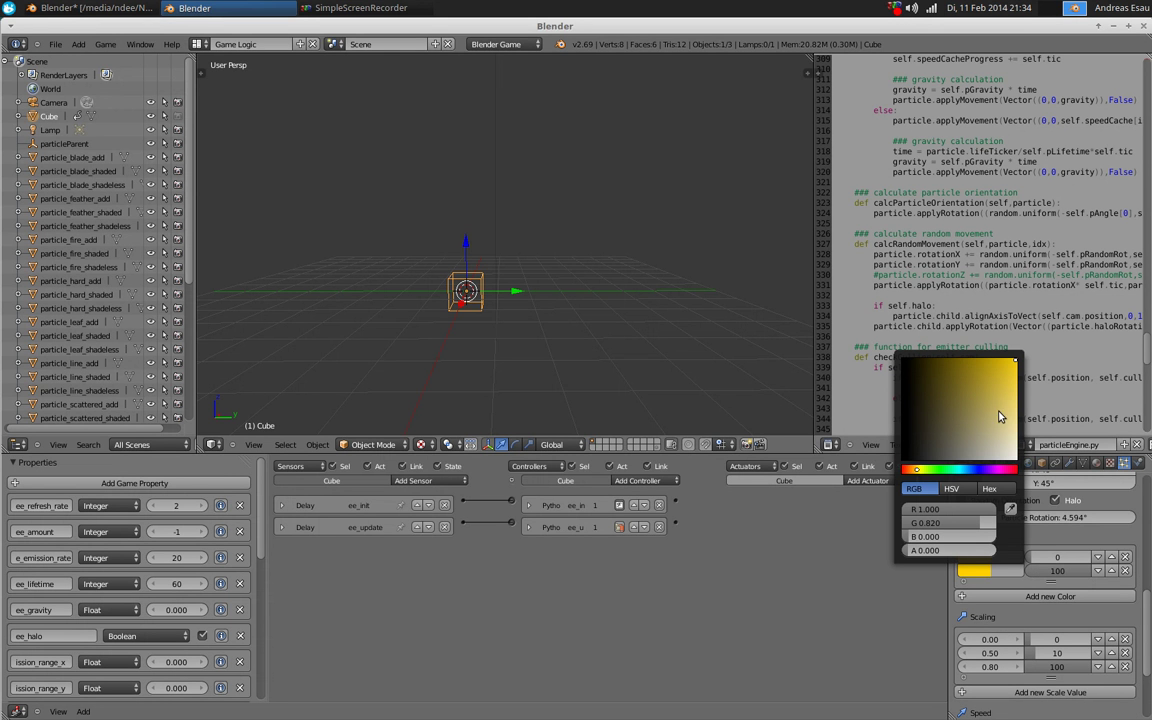
left_click(907, 471)
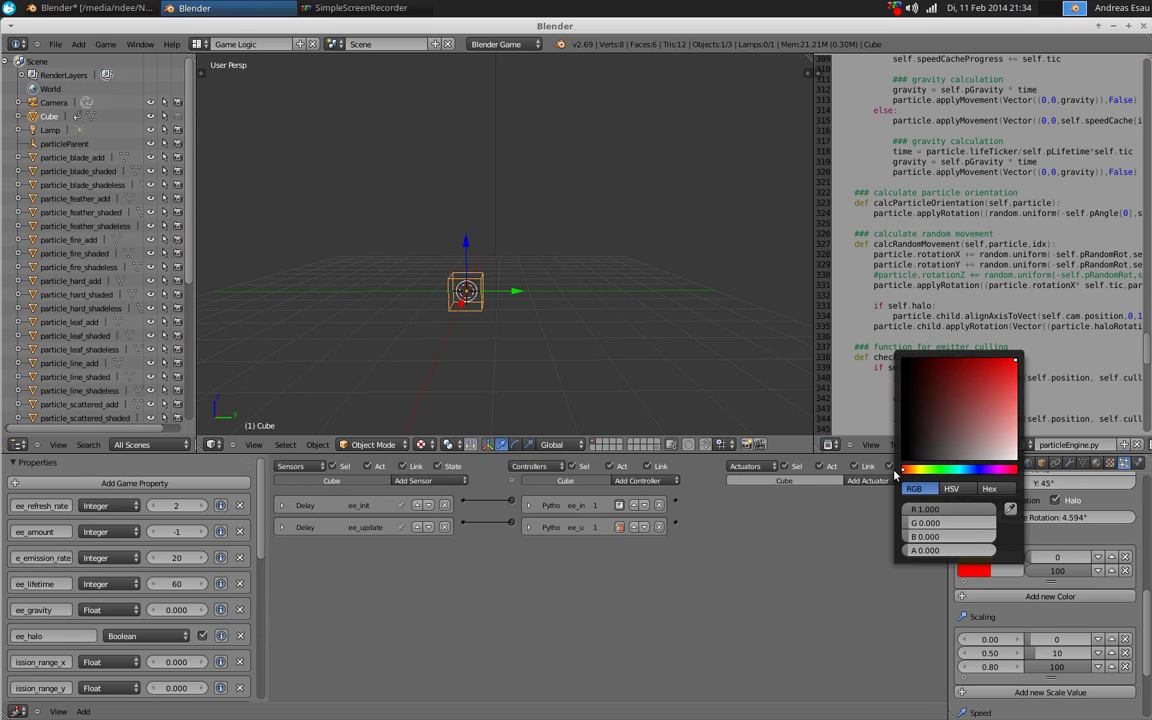
left_click(995, 566)
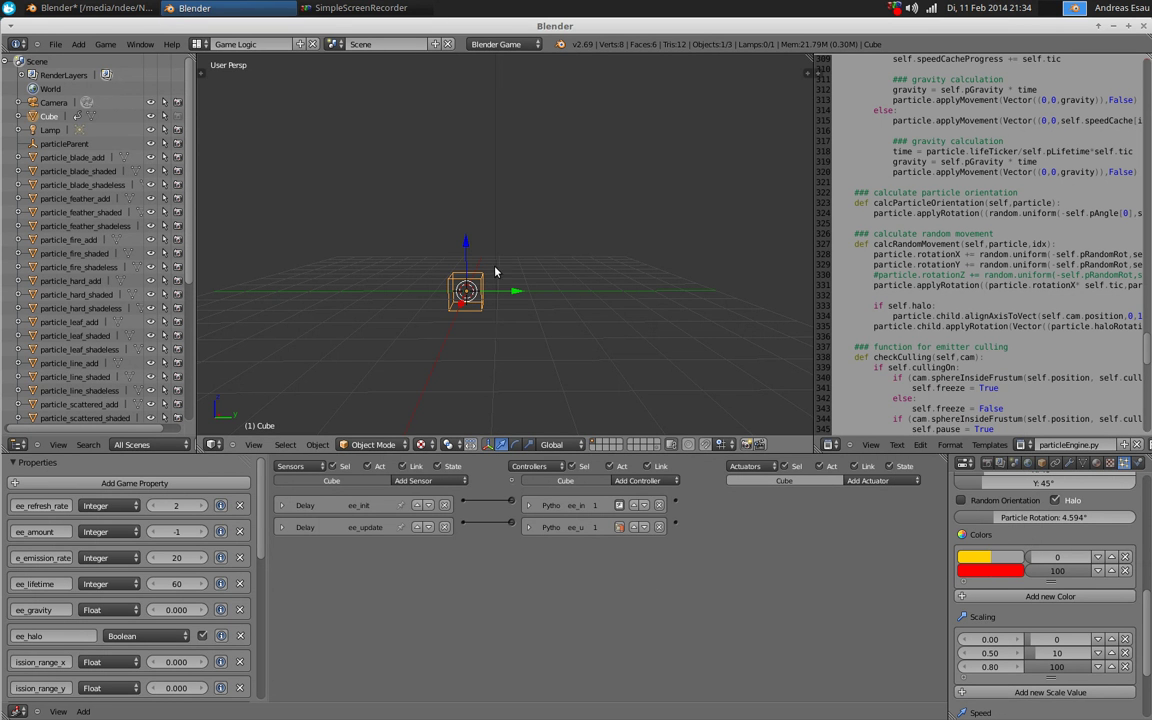
key("p")
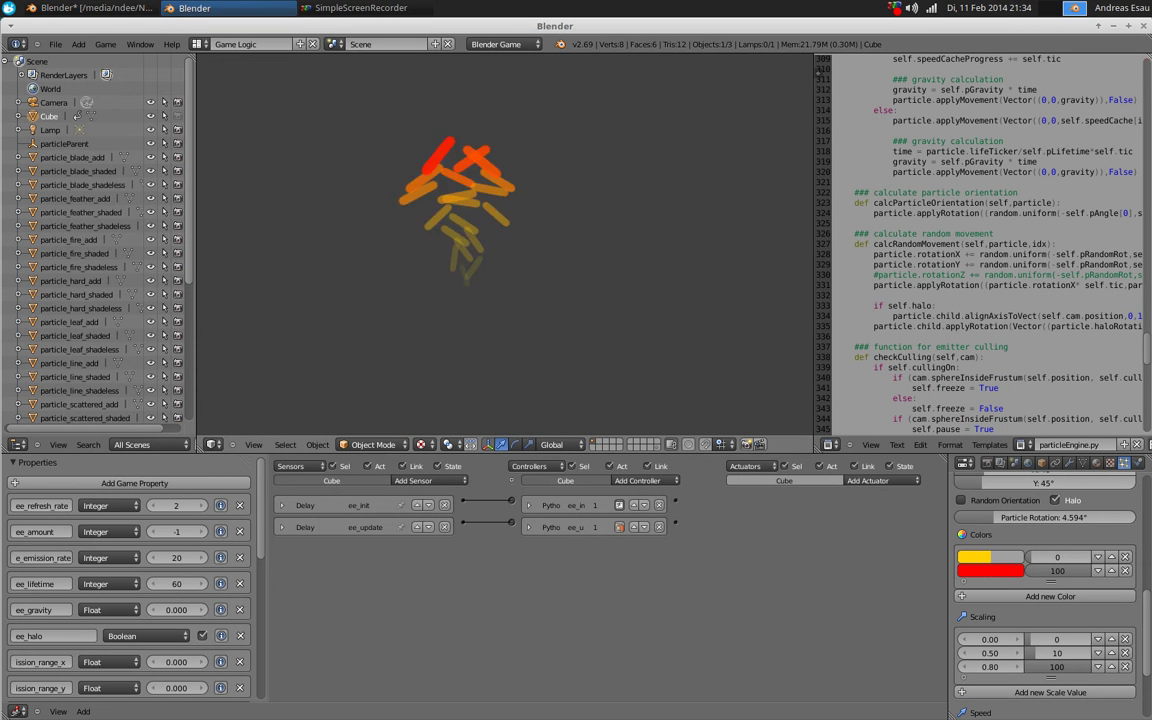
key("Escape")
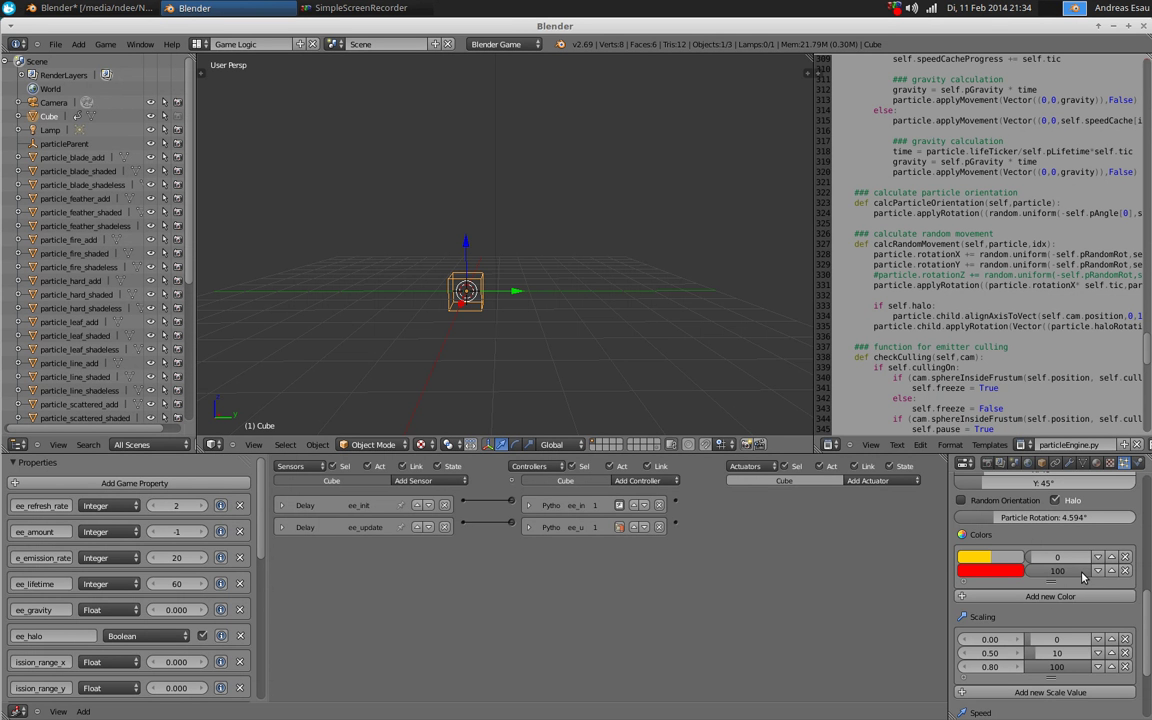
Move the opaque red color to position 50, add a transparent red at position 100, and preview the particle color fade
left_click(1020, 596)
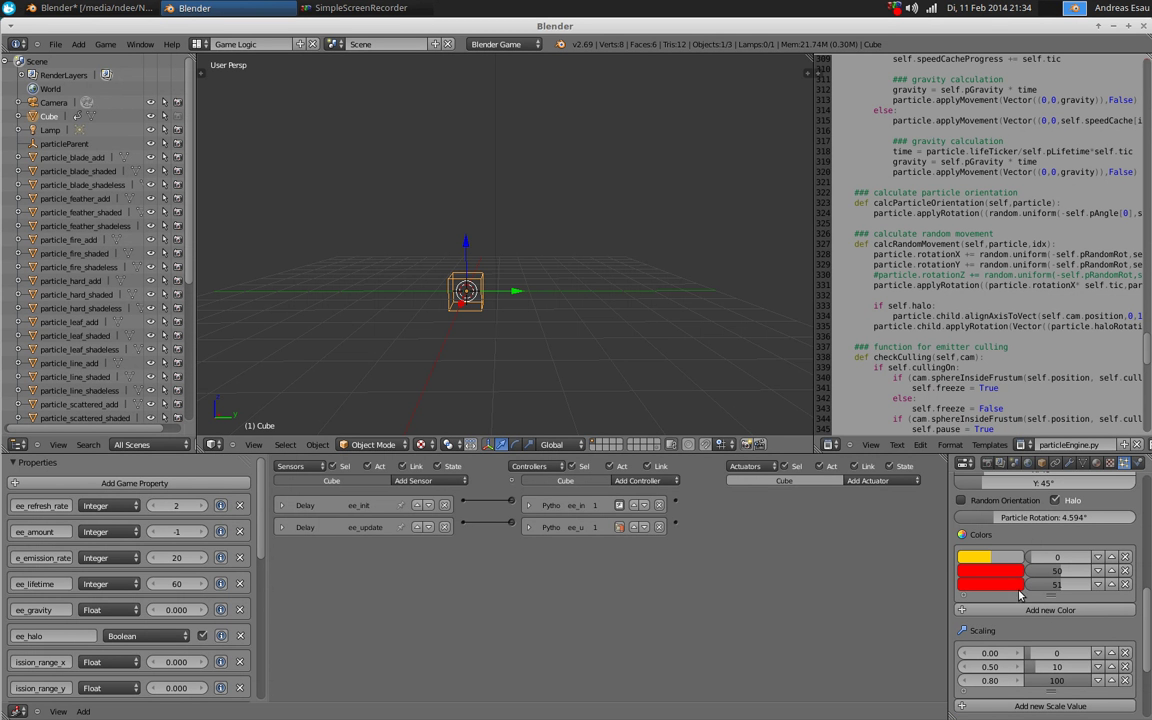
left_click(998, 589)
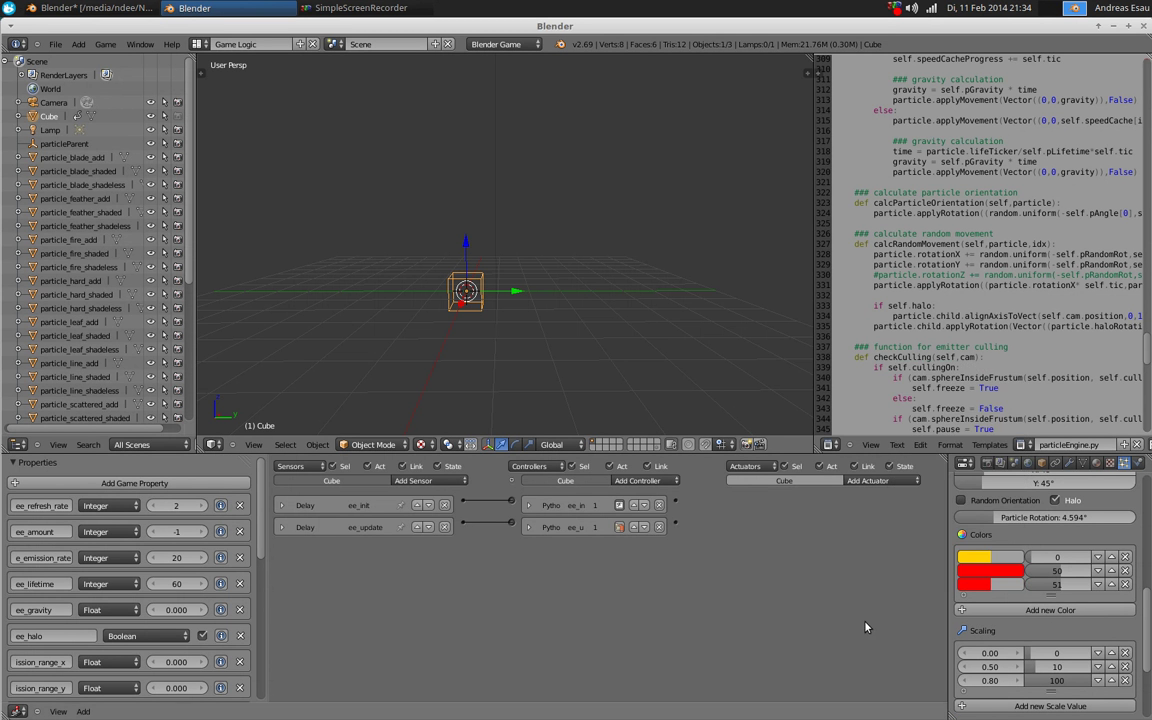
key("p")
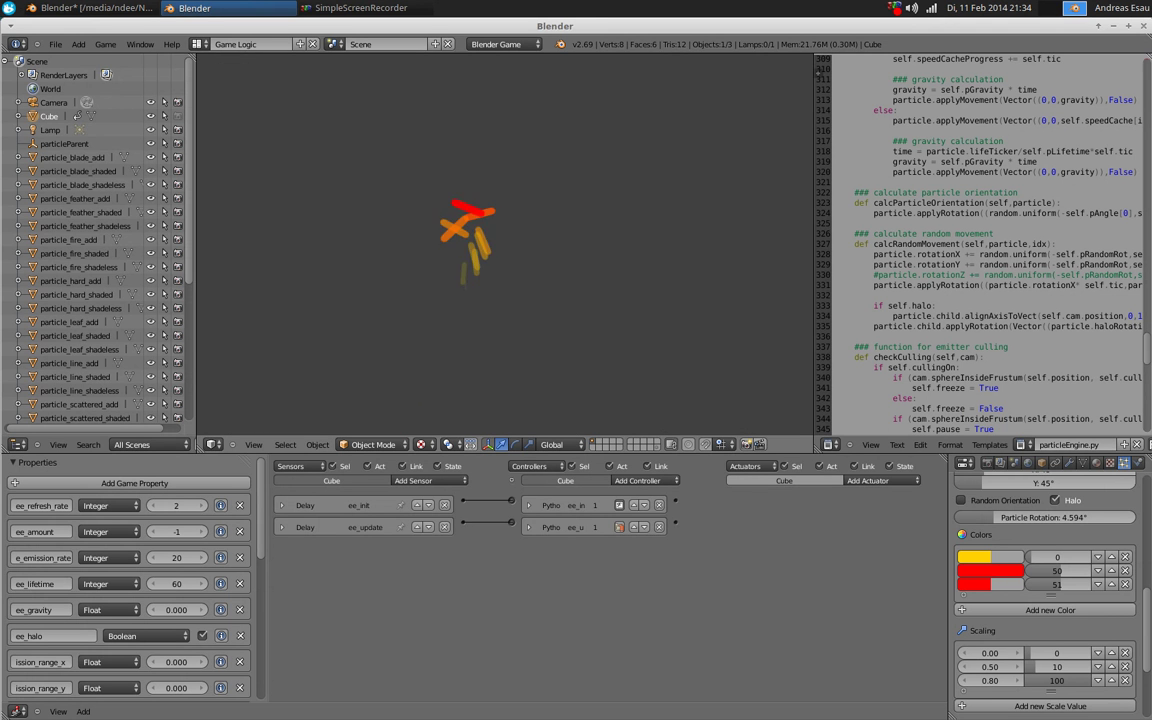
key("Escape")
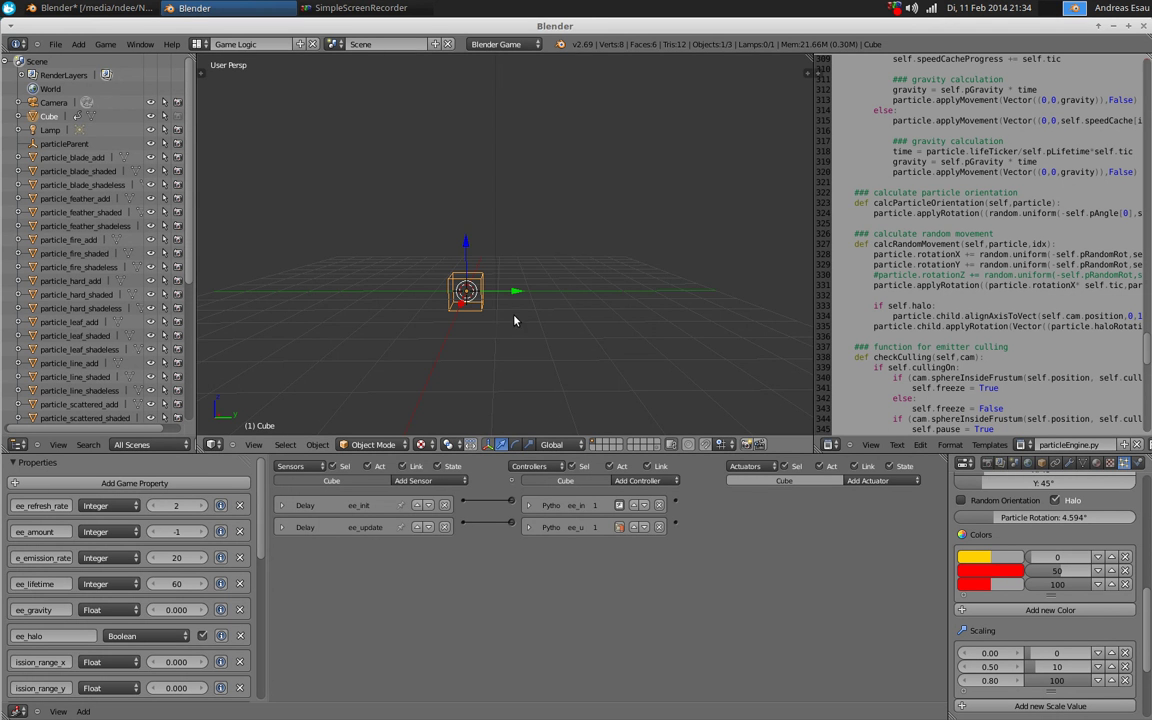
key("p")
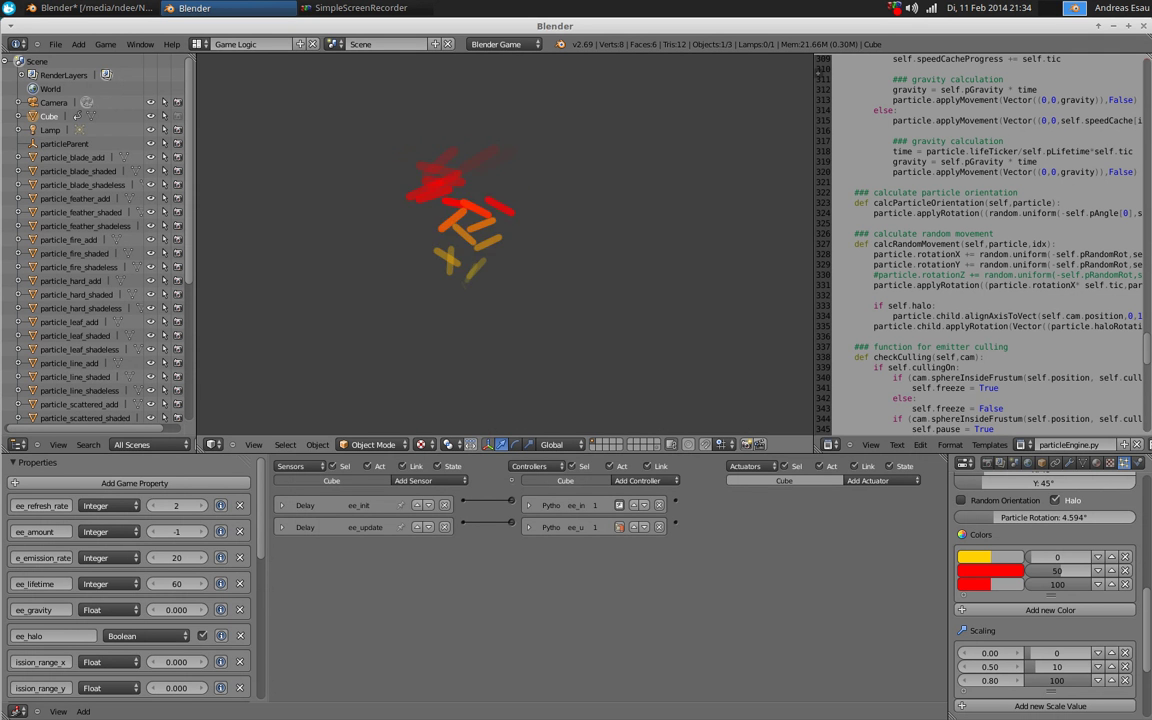
key("Escape")
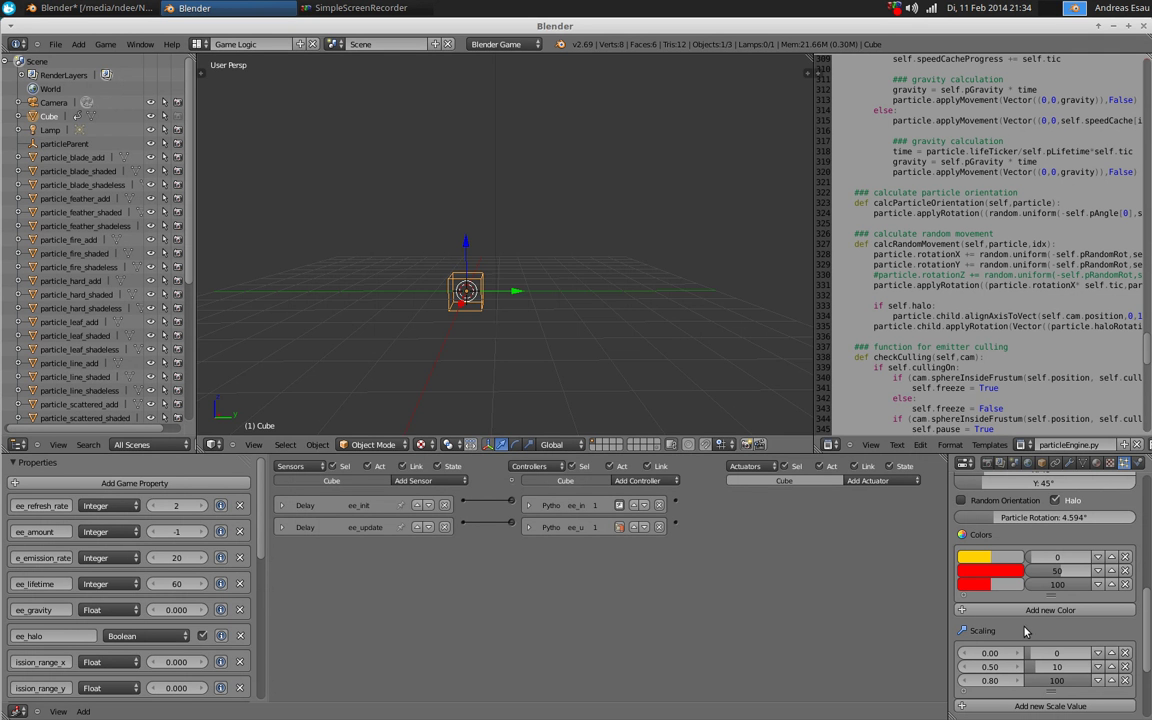
Set the 0.00 scale value's position to 0 and the 0.50 scale value's position to 45
scroll(1050, 643, "down", 2)
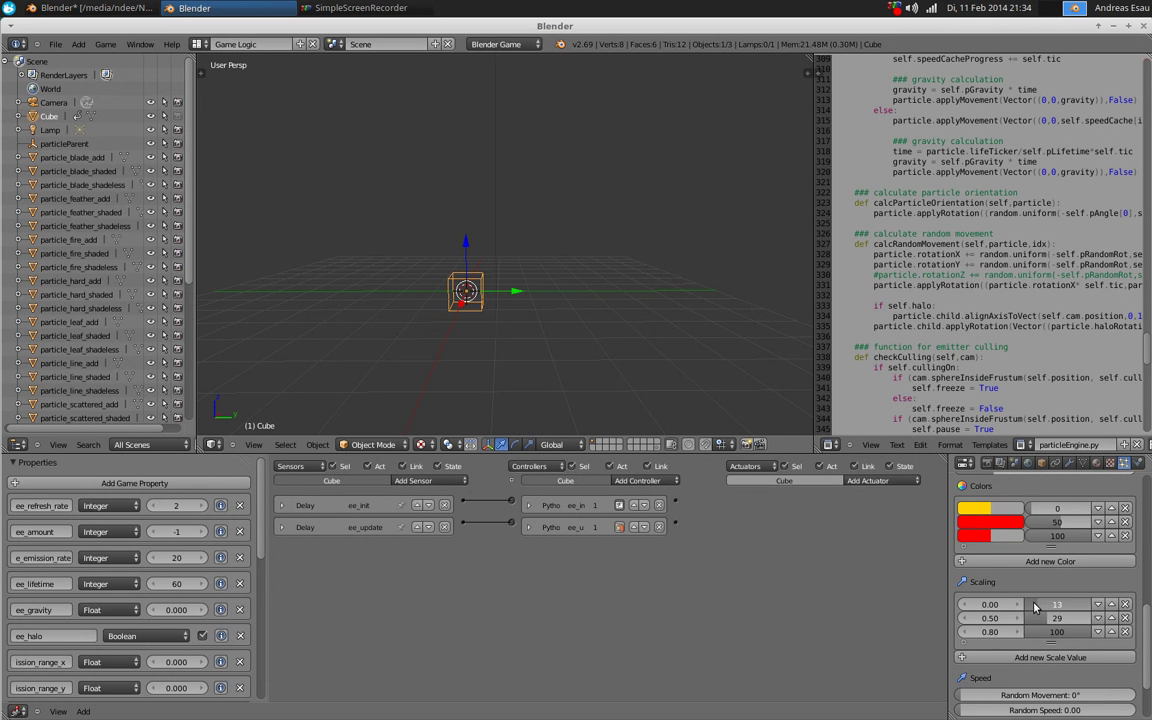
left_click_drag(1035, 605, 979, 598)
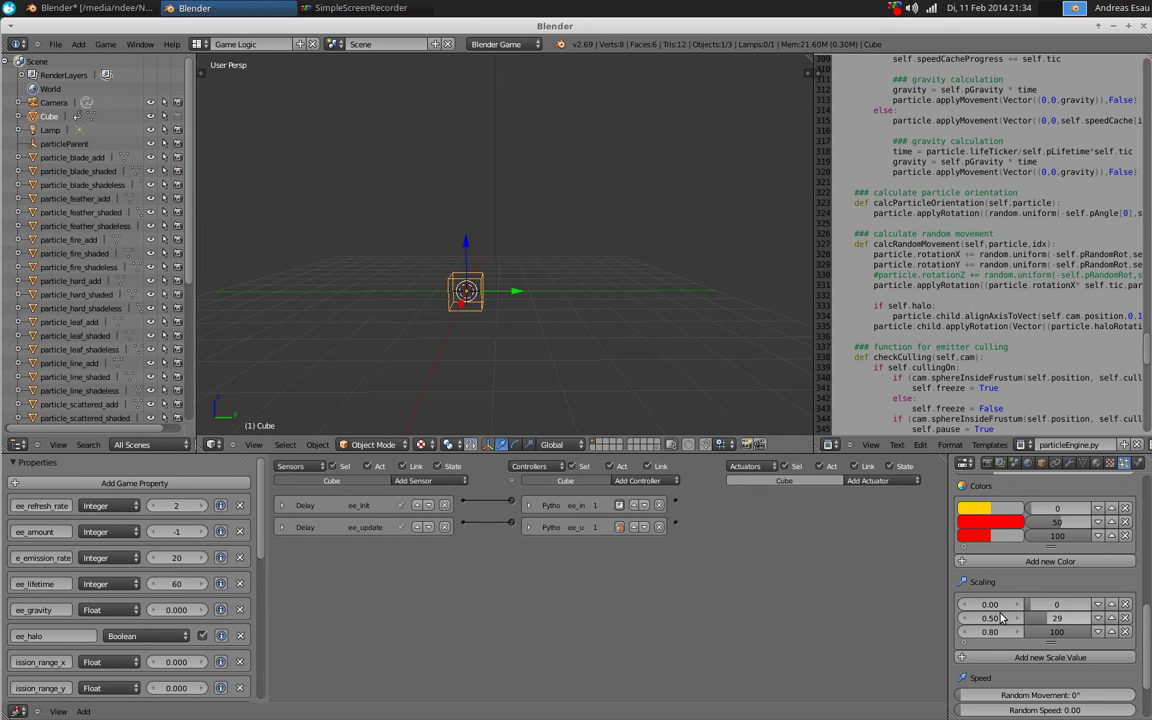
scroll(1045, 622, "down", 2)
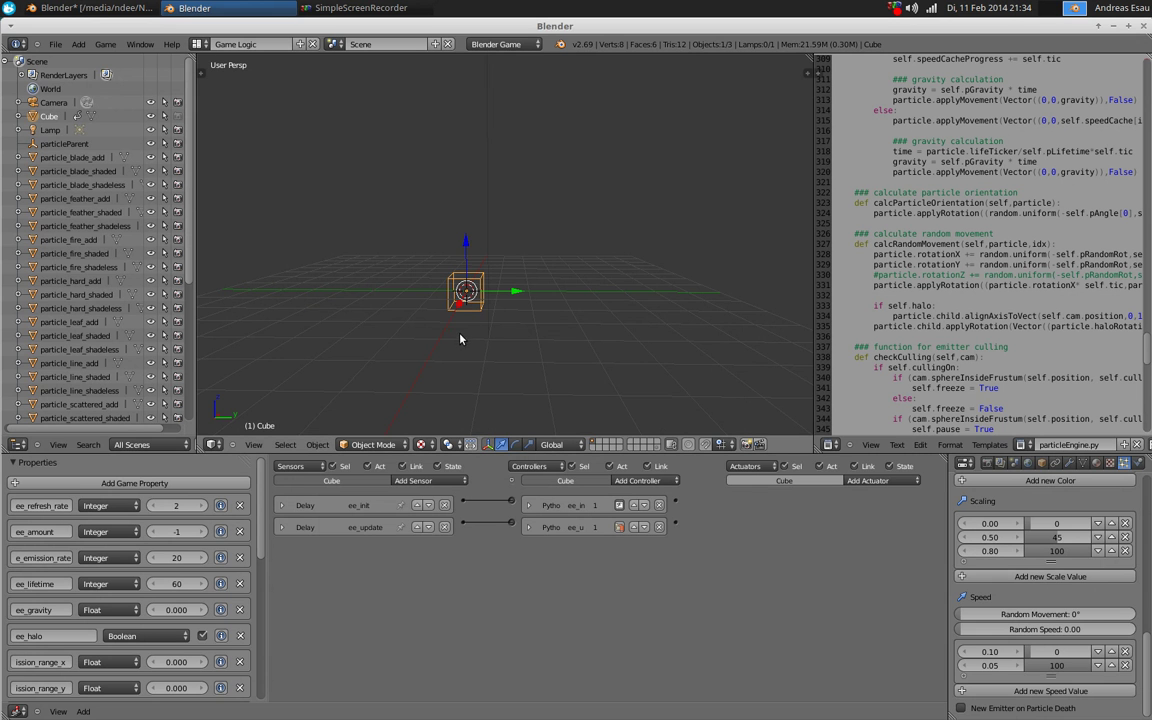
scroll(1076, 622, "up", 3)
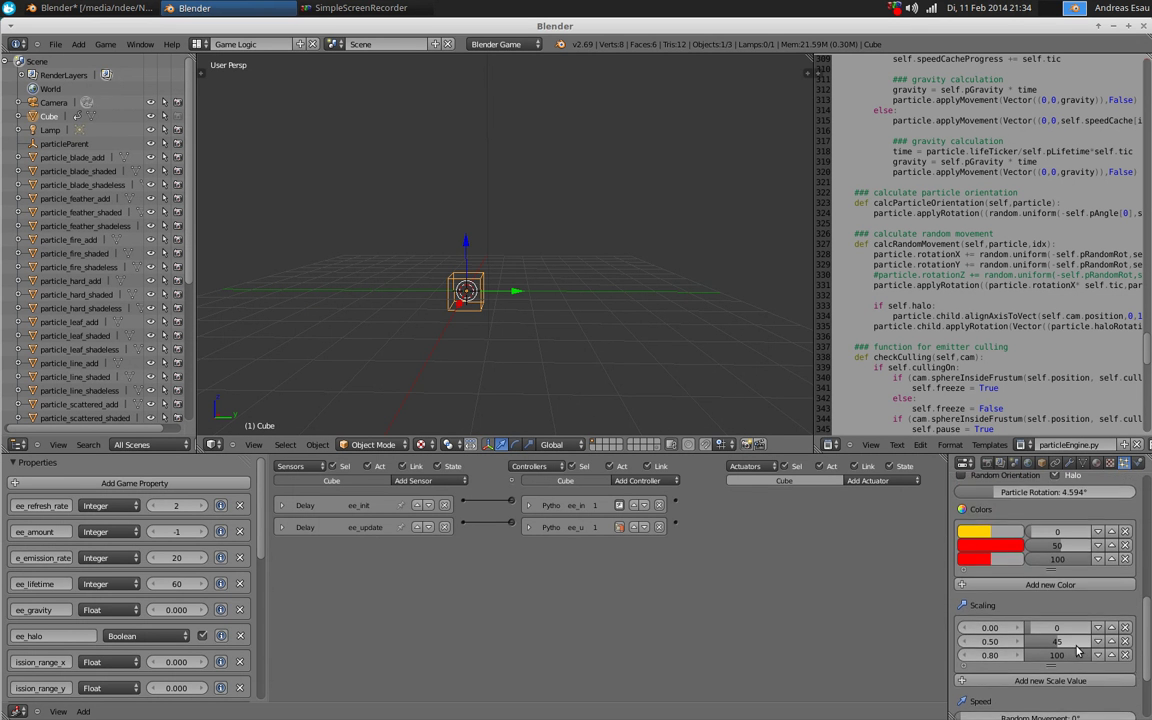
Set the first cube emitter's emission rate to 1
scroll(1076, 622, "up", 5)
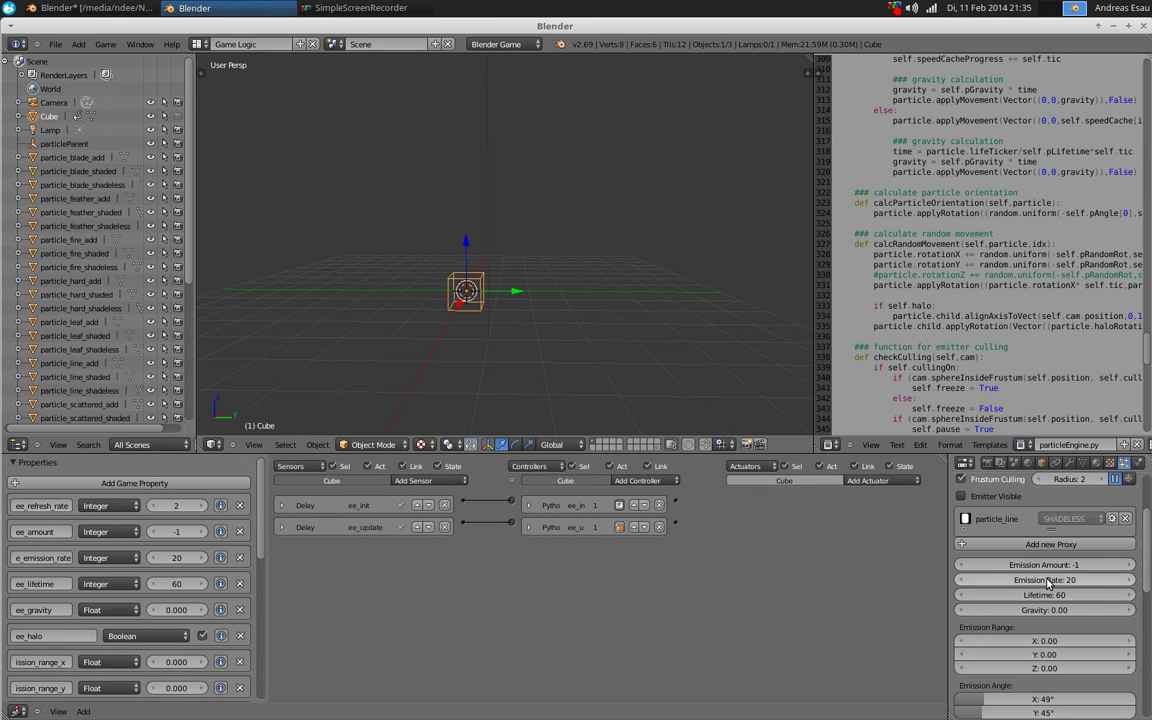
left_click(1041, 582)
key("Return")
scroll(1045, 633, "down", 10)
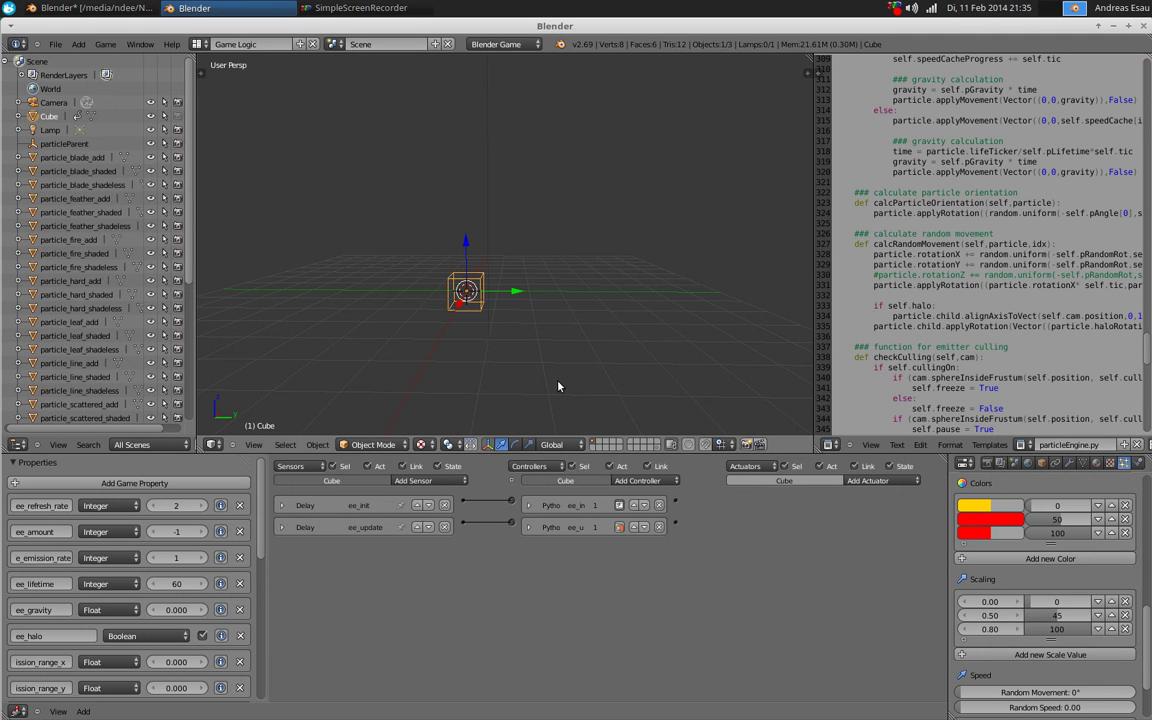
Add a second cube, move it along the Y axis beside the first one, and turn it into an easyEmit emitter
key("shift+a")
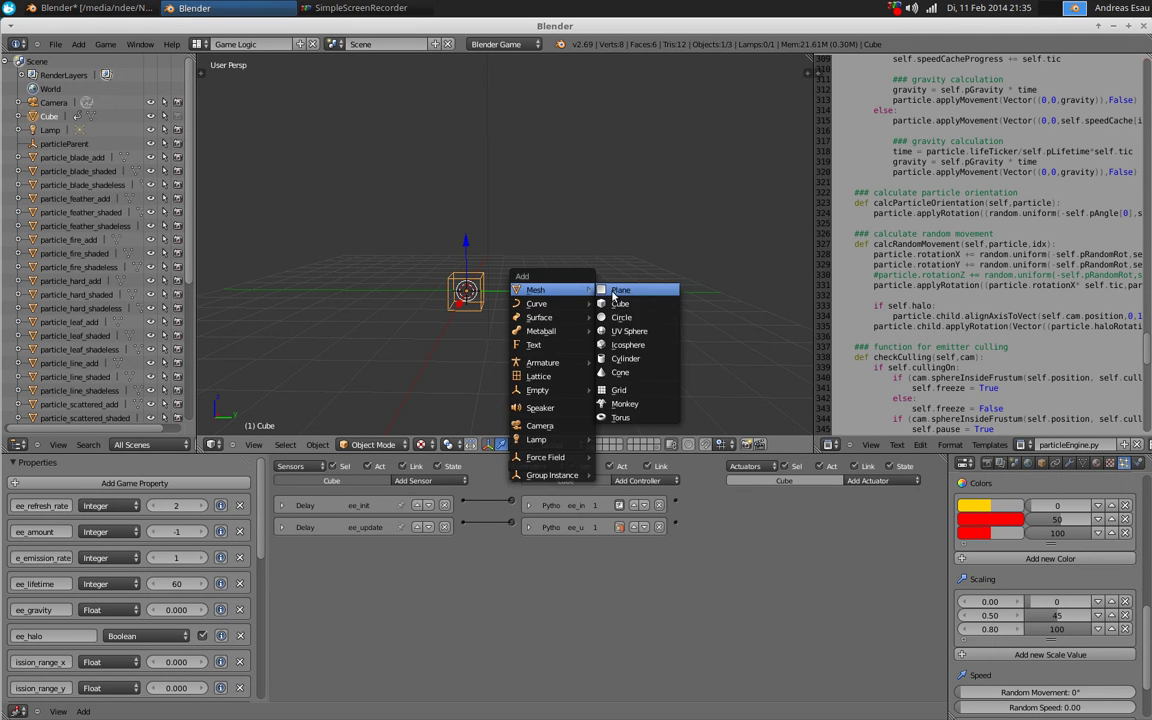
left_click(640, 378)
key("g")
key("y")
left_click(838, 378)
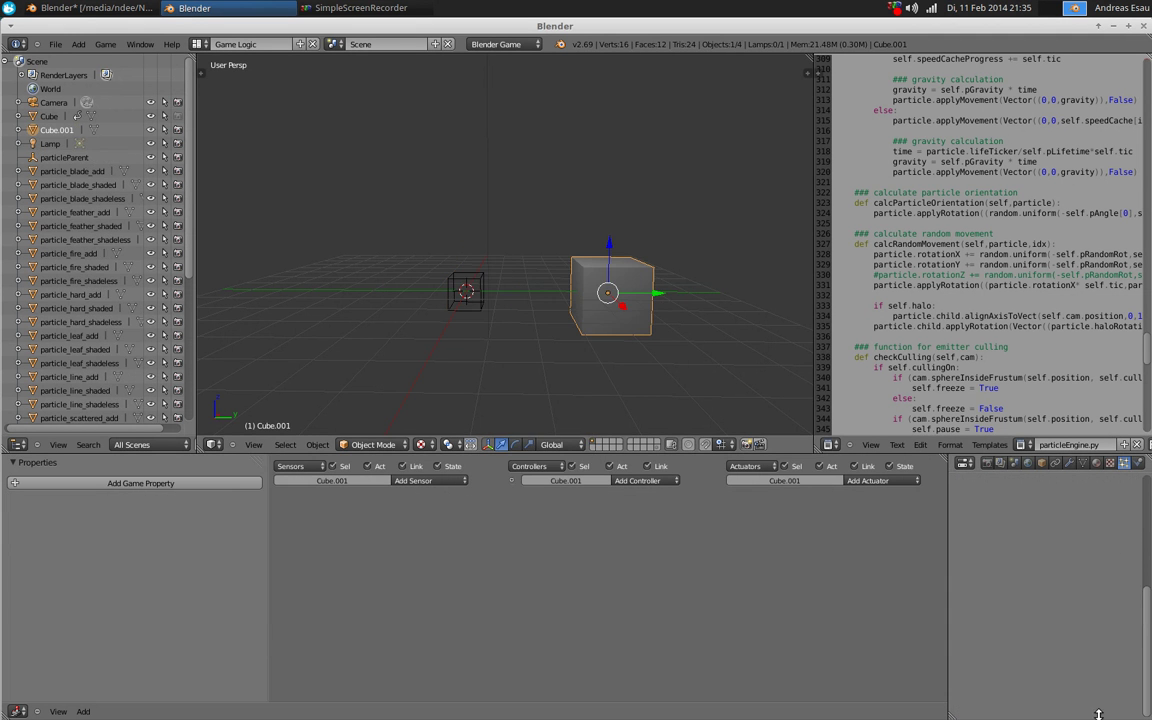
left_click(980, 550)
Set the second cube emitter's emission angle to 360° on both X and Y
scroll(1024, 648, "down", 4)
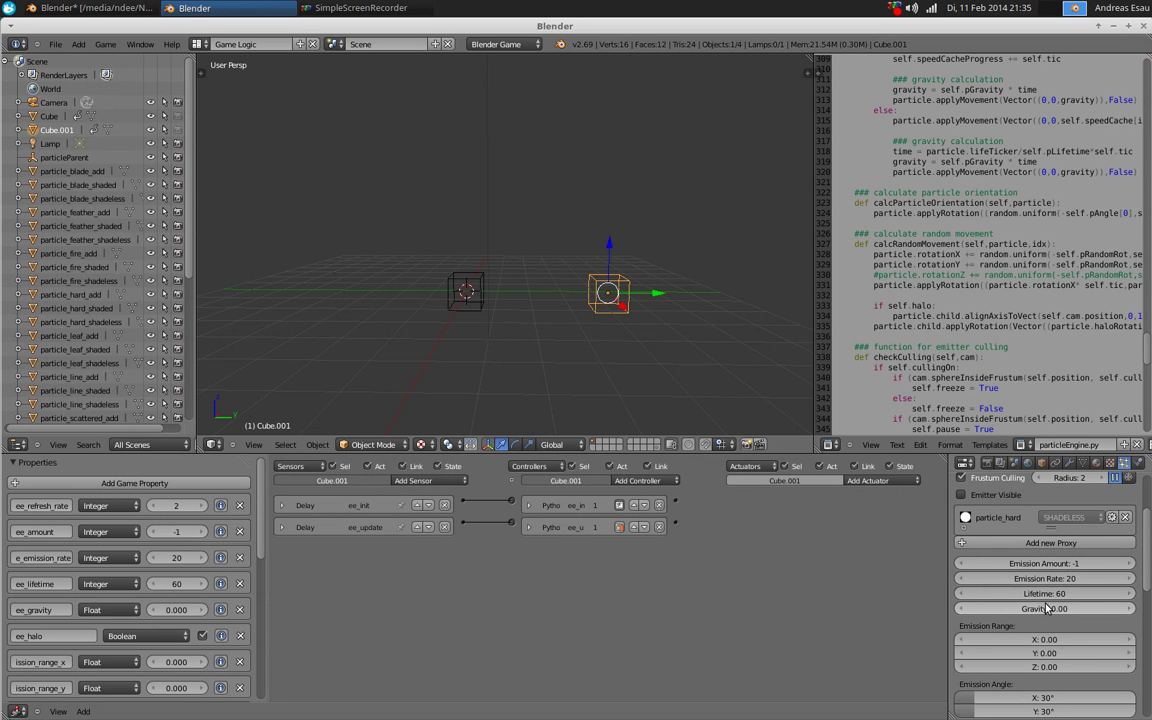
scroll(1050, 590, "down", 1)
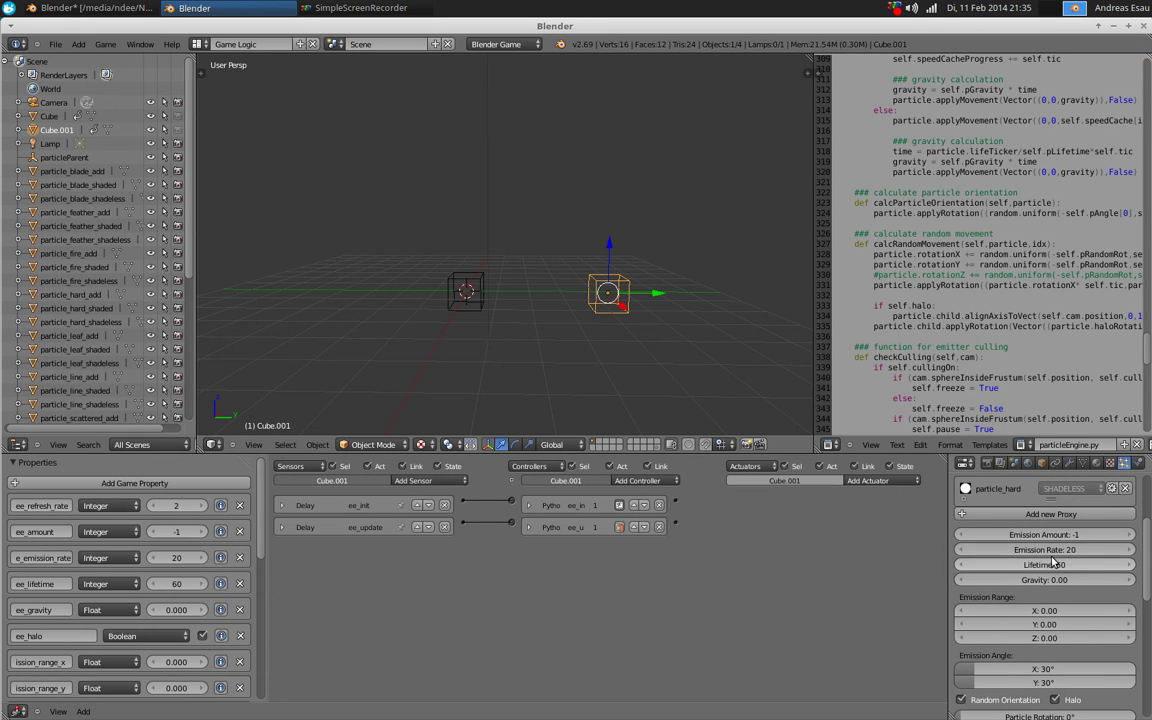
scroll(1000, 605, "down", 3)
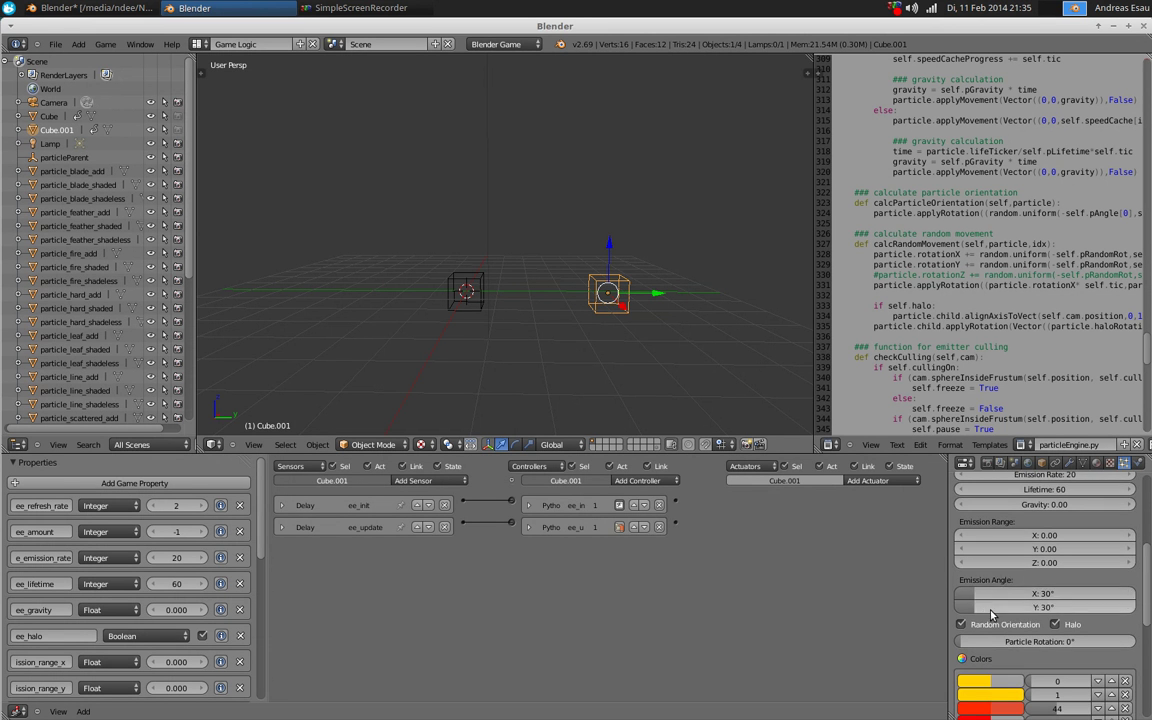
left_click_drag(990, 596, 1040, 608)
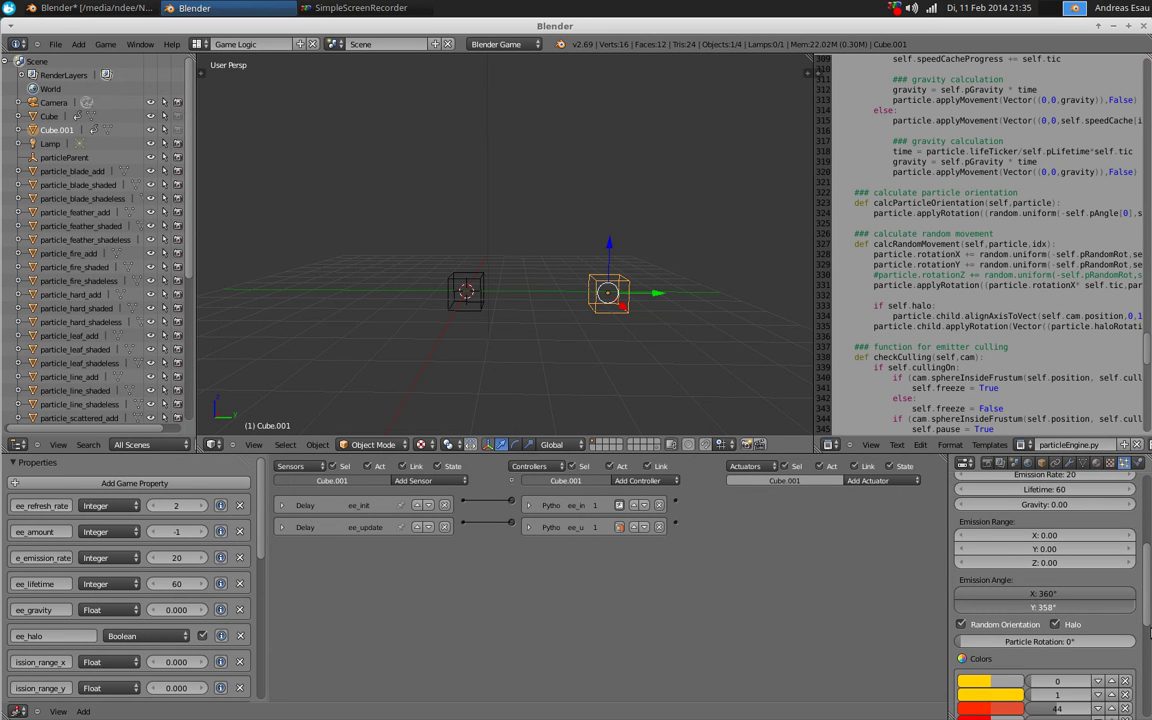
Set the second emitter's emission amount to 20 and emission rate to 120, and preview the burst in the game engine
scroll(1045, 548, "up", 3)
left_click(1045, 545)
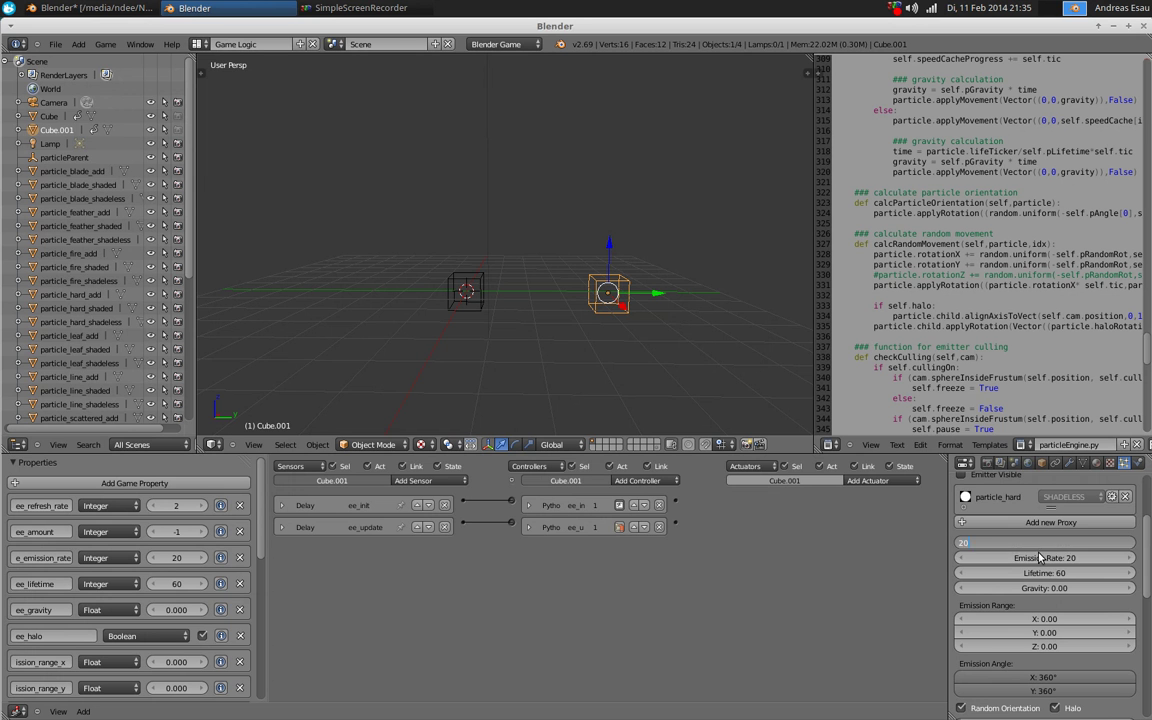
type("20")
key("Tab")
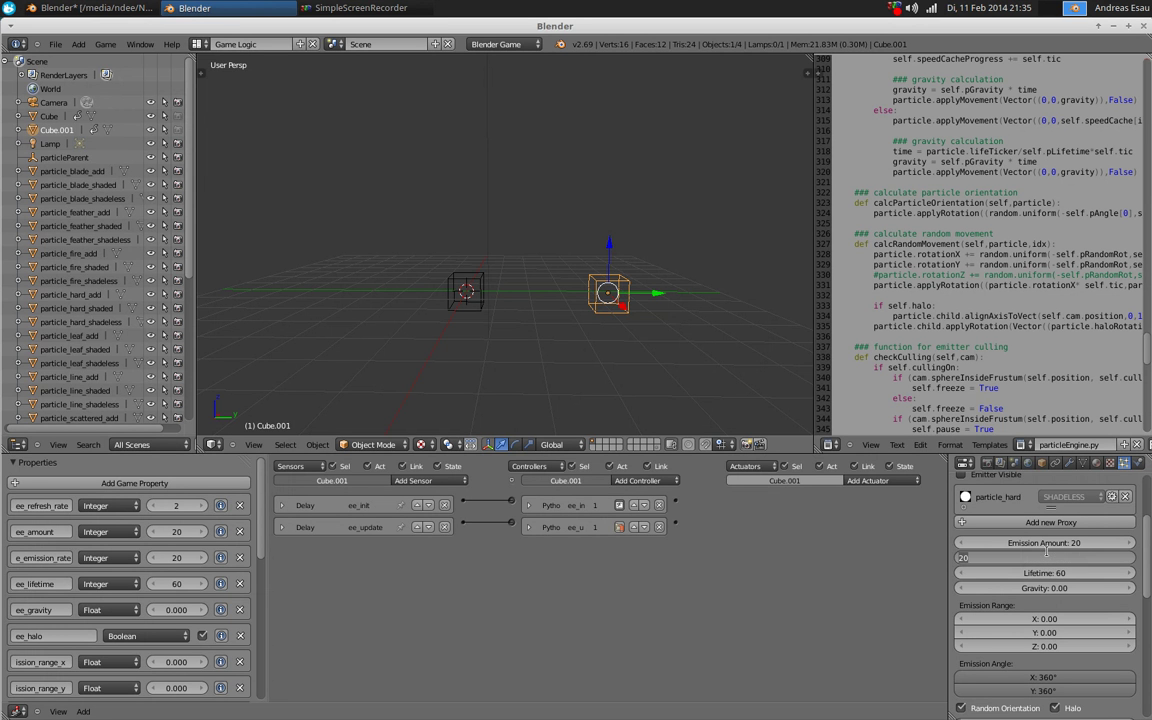
type("120")
key("Return")
key("p")
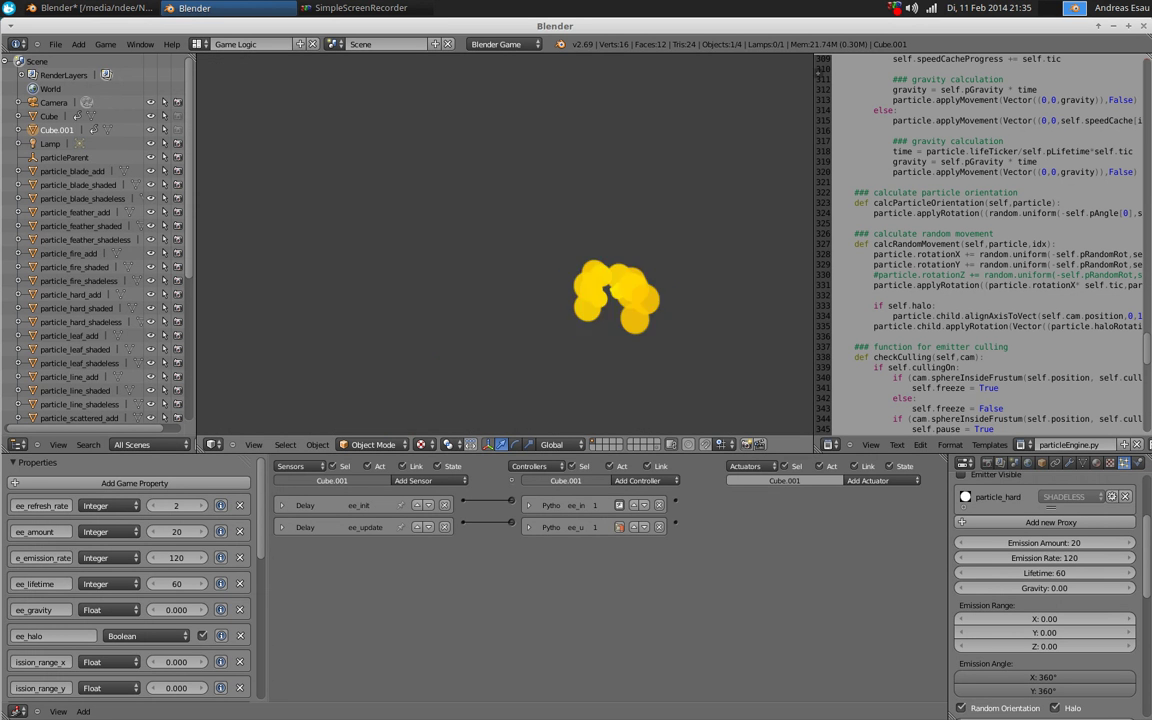
key("Escape")
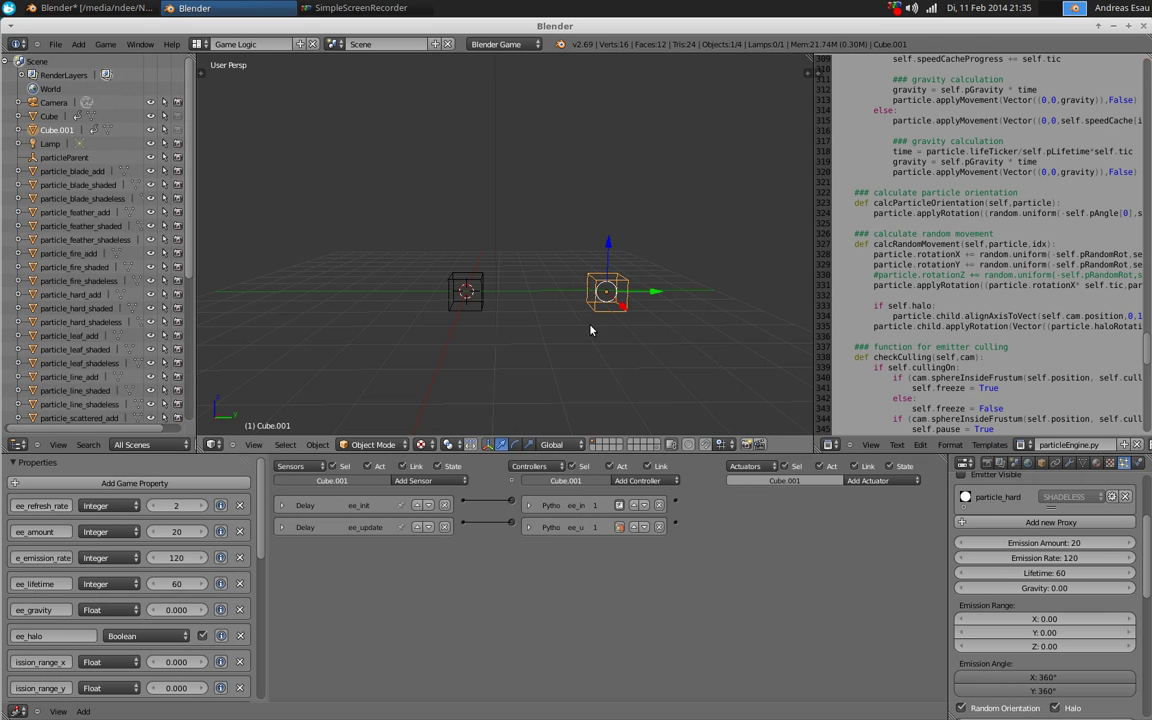
Move the second cube emitter to layer 2
middle_click_drag(568, 326, 470, 246)
right_click(470, 250)
scroll(1040, 600, "down", 10)
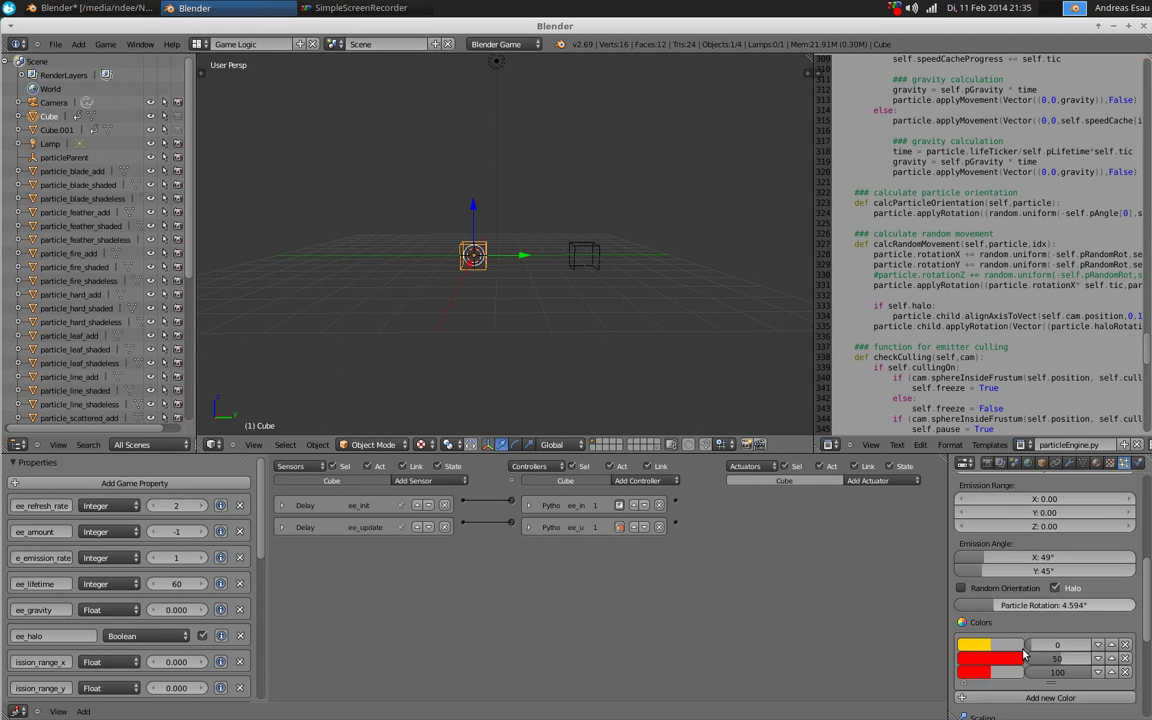
right_click(586, 255)
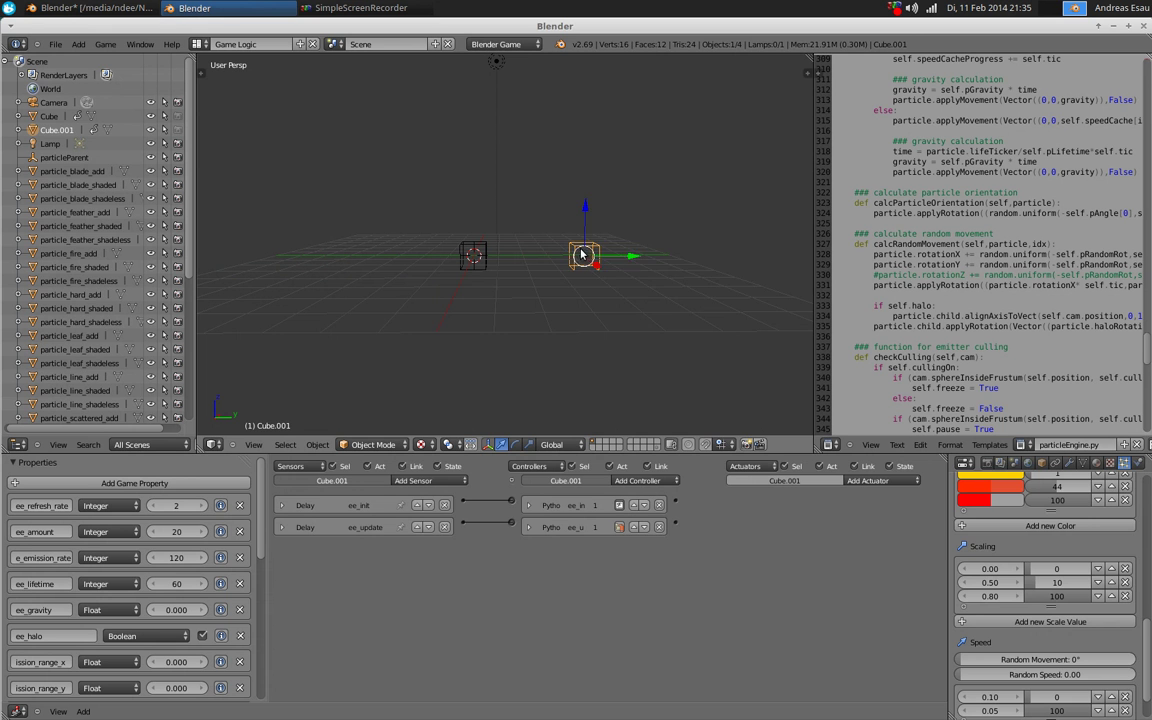
key("m")
key("2")
Enable New Emitter on Particle Death for the first cube with Cube.001 as its emitter, and preview it in the game engine
right_click(473, 255)
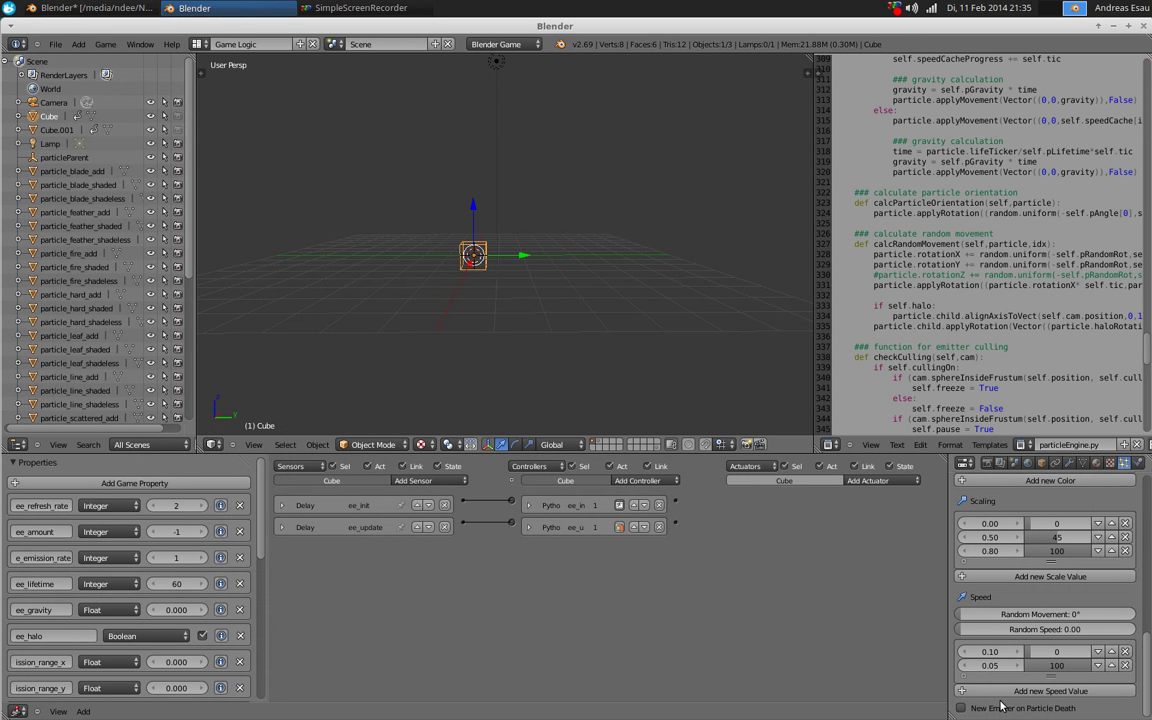
scroll(965, 705, "down", 1)
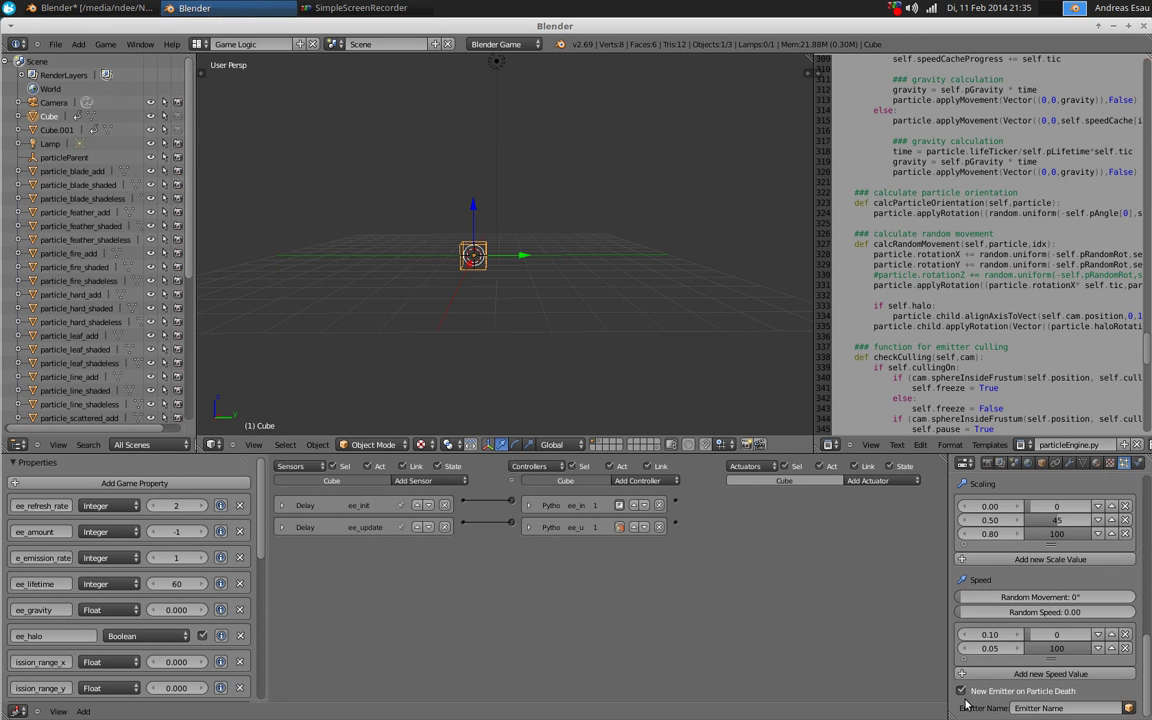
left_click(1129, 708)
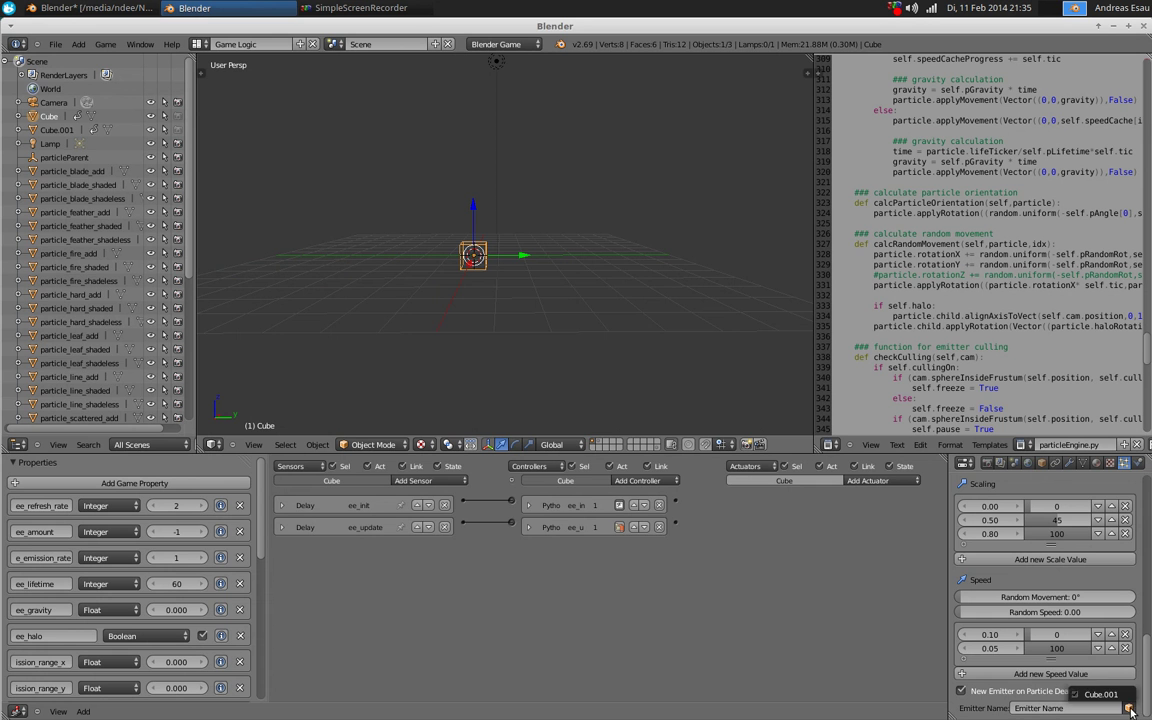
left_click(1099, 694)
mouse_move(476, 266)
middle_mouse_down()
mouse_move(496, 372)
mouse_move(491, 283)
middle_mouse_up()
key("p")
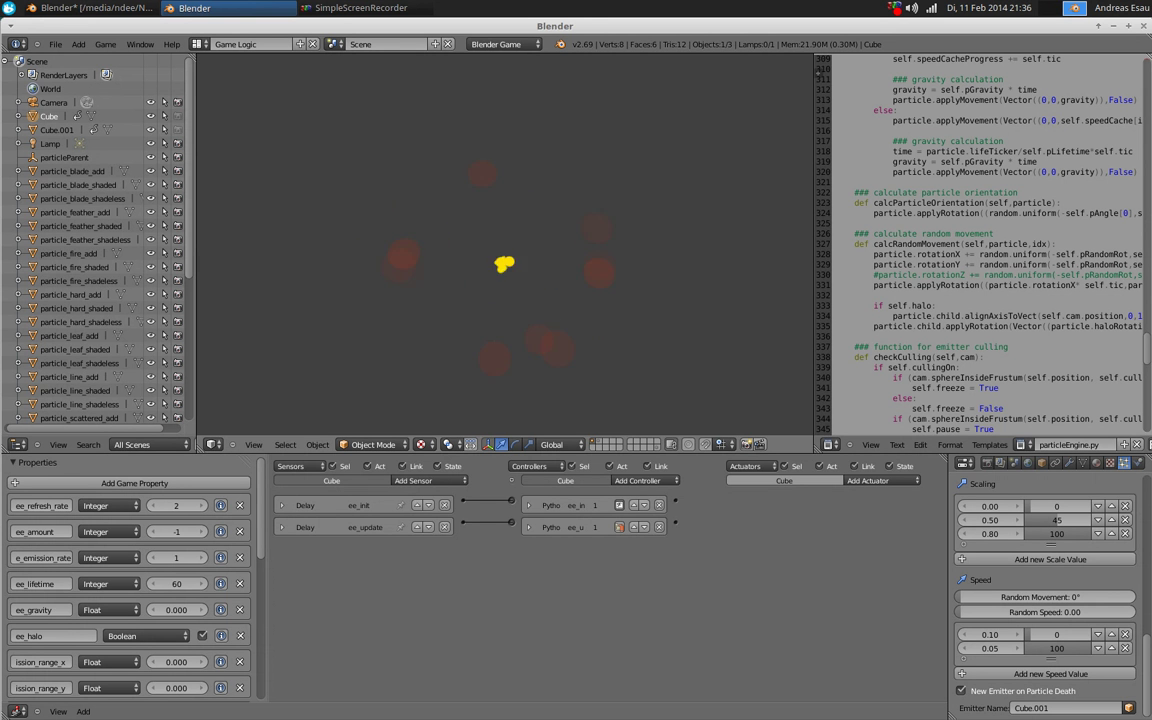
key("Escape")
Switch to the Default screen layout and set the world's horizon color to black
scroll(1061, 640, "up", 5)
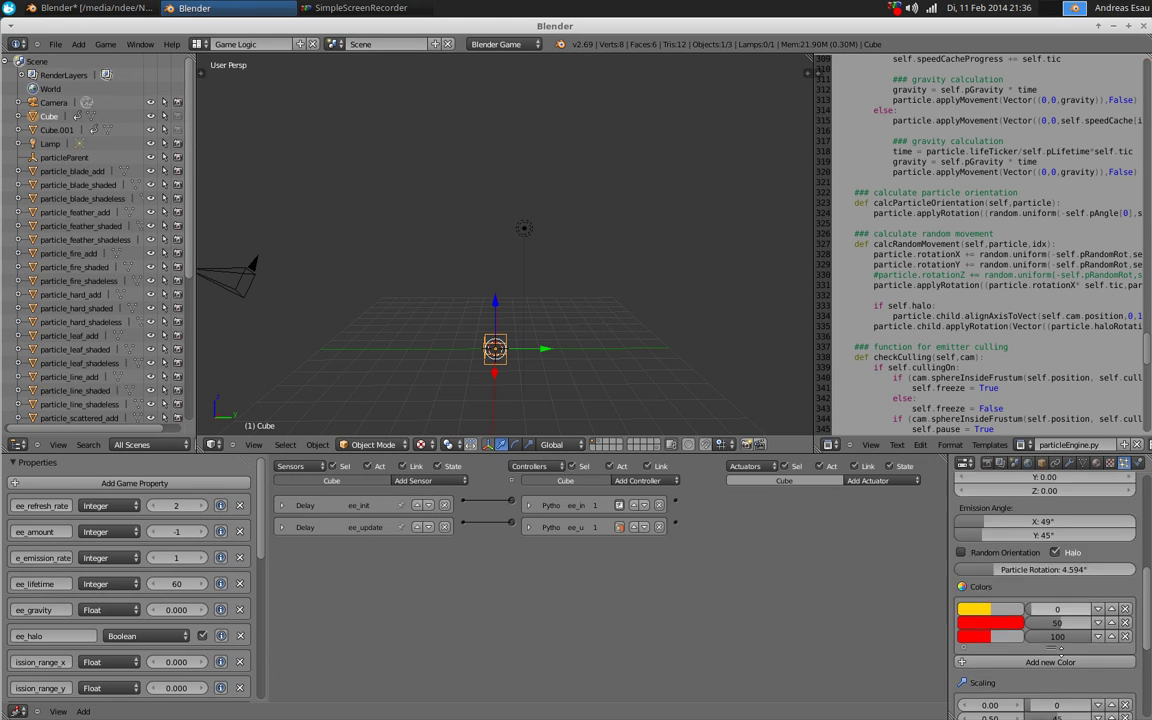
scroll(1058, 640, "up", 8)
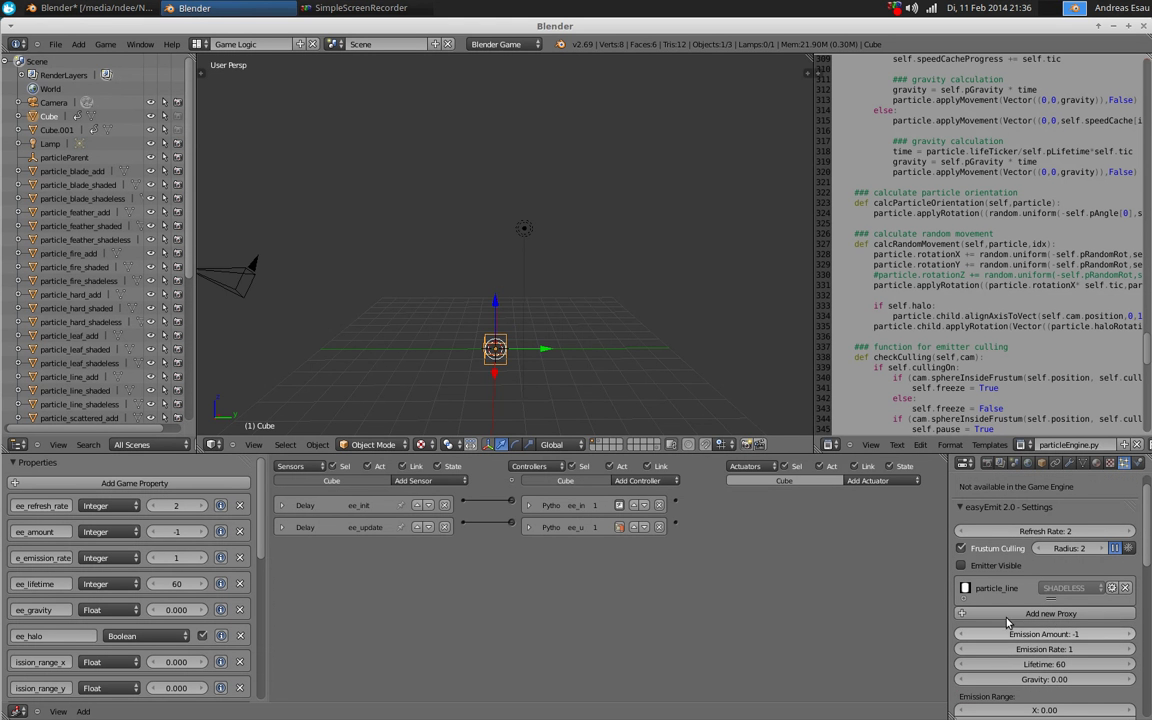
mouse_move(519, 355)
middle_mouse_down()
mouse_move(527, 311)
mouse_move(471, 207)
mouse_move(480, 320)
mouse_move(500, 360)
middle_mouse_up()
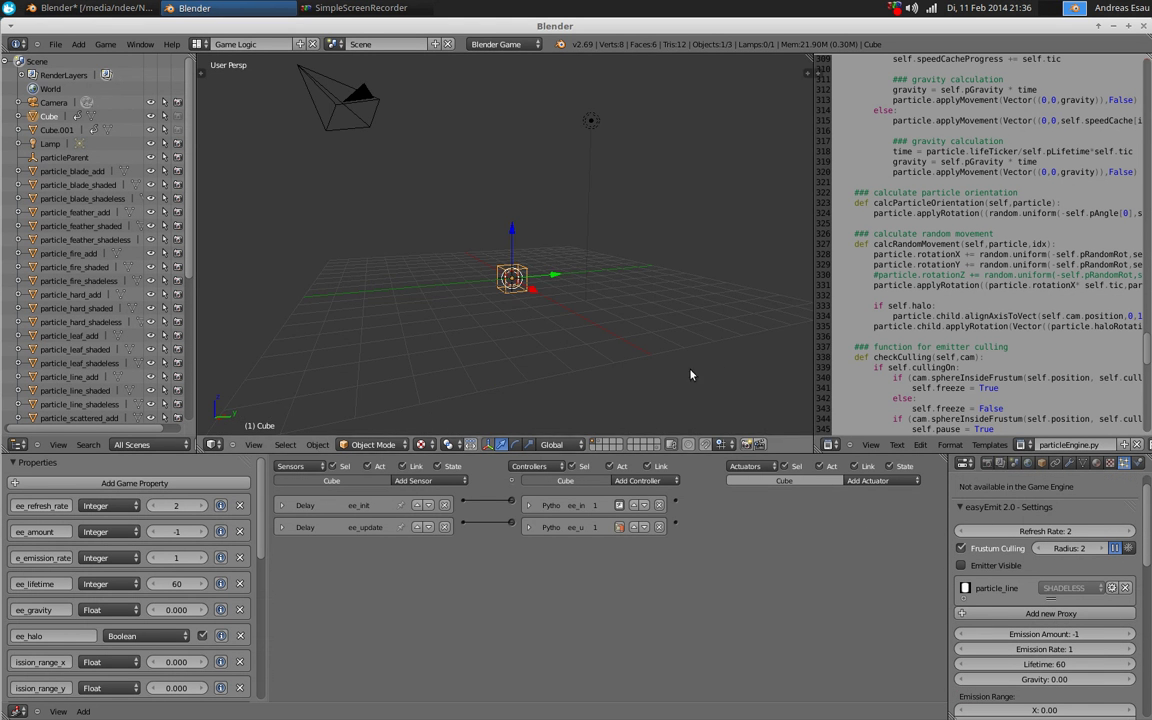
key("ctrl+Left")
middle_click_drag(566, 301, 718, 363)
middle_click_drag(553, 411, 676, 398)
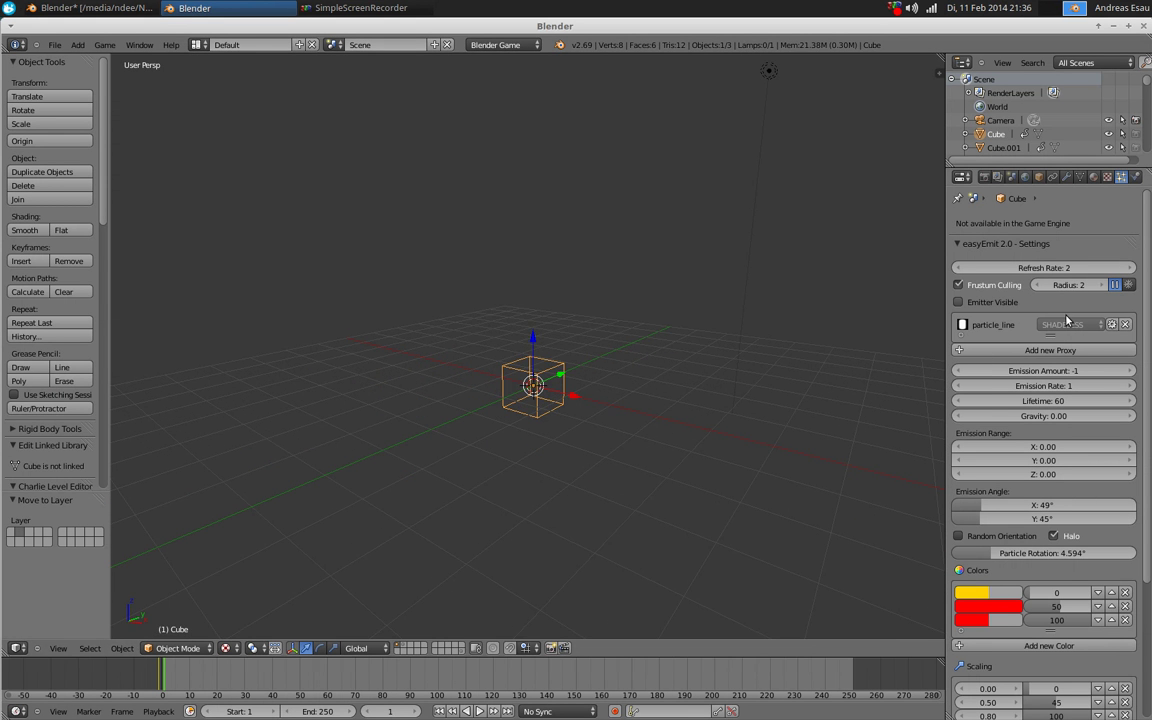
left_click(1038, 176)
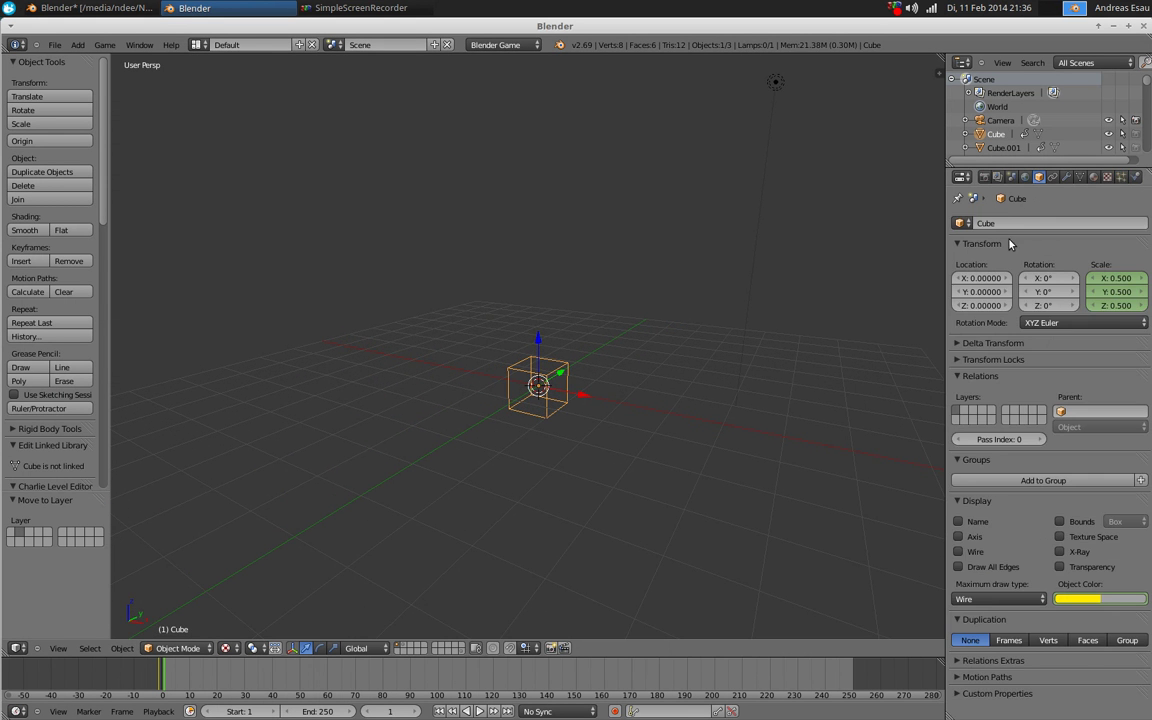
left_click(1026, 177)
left_click(998, 277)
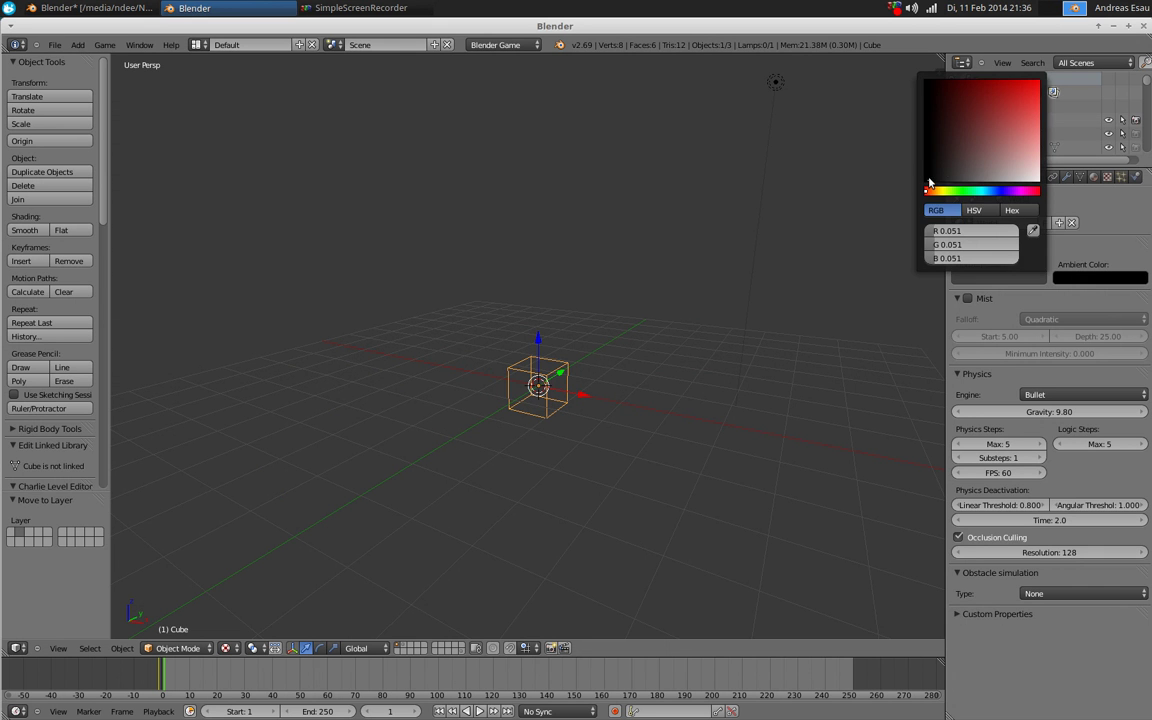
left_click(1121, 176)
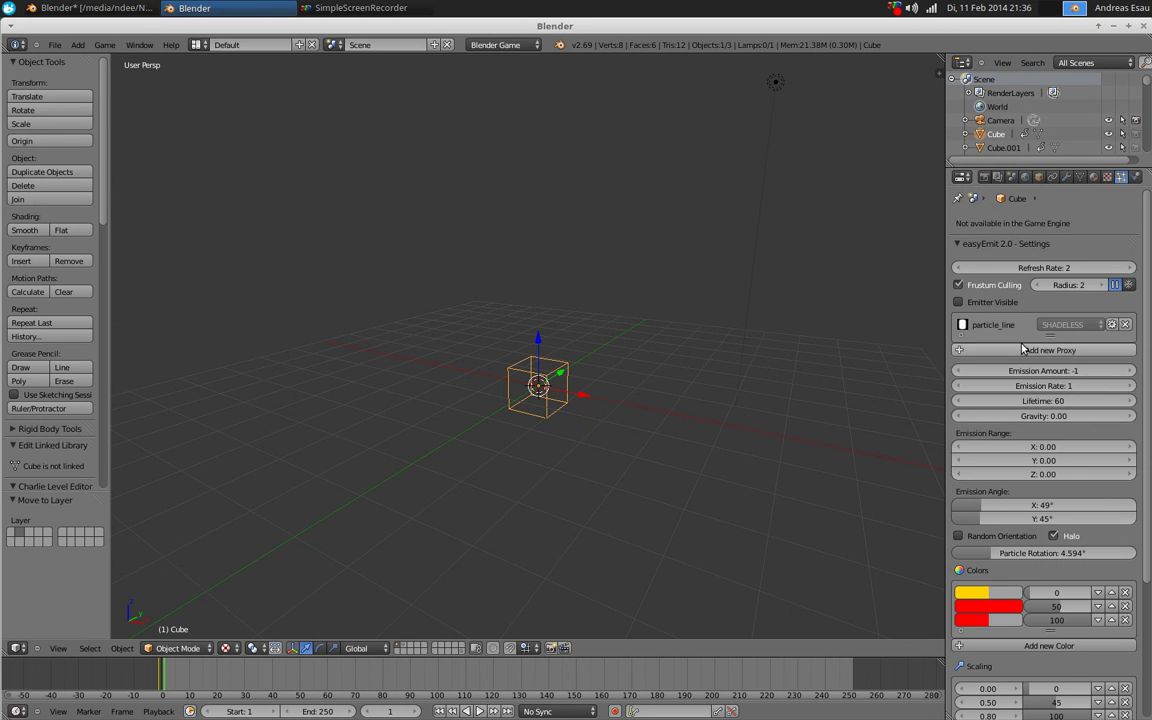
left_click(1110, 326)
left_click(1075, 344)
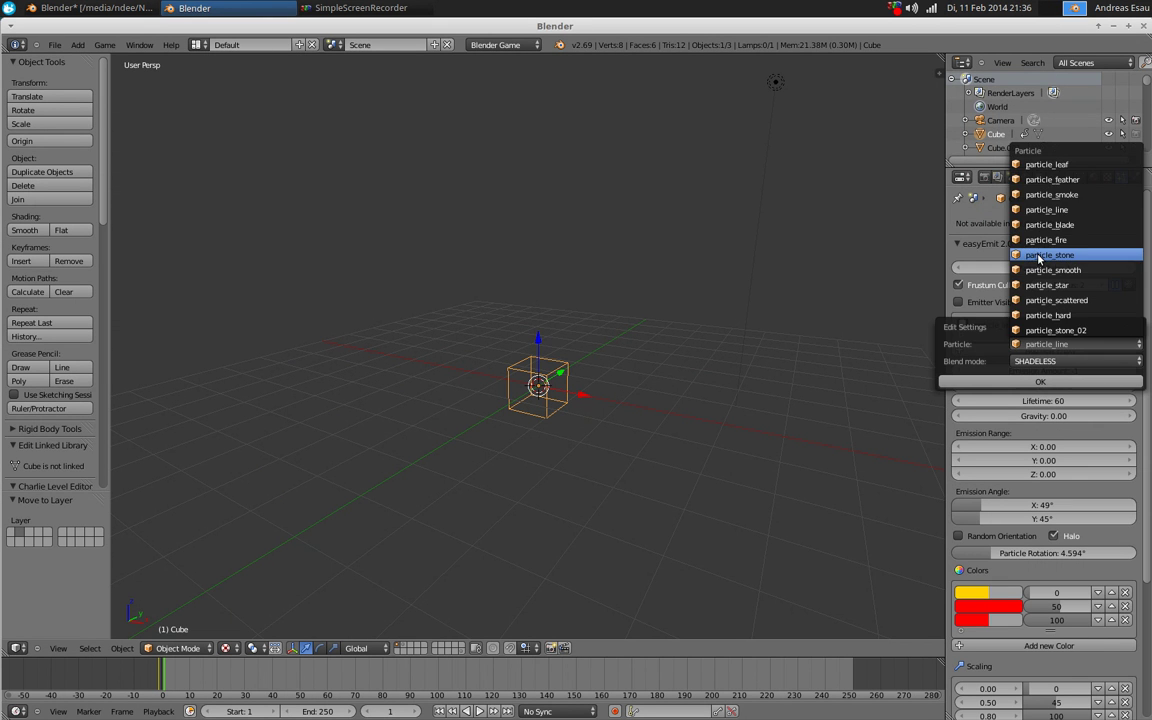
left_click(1046, 210)
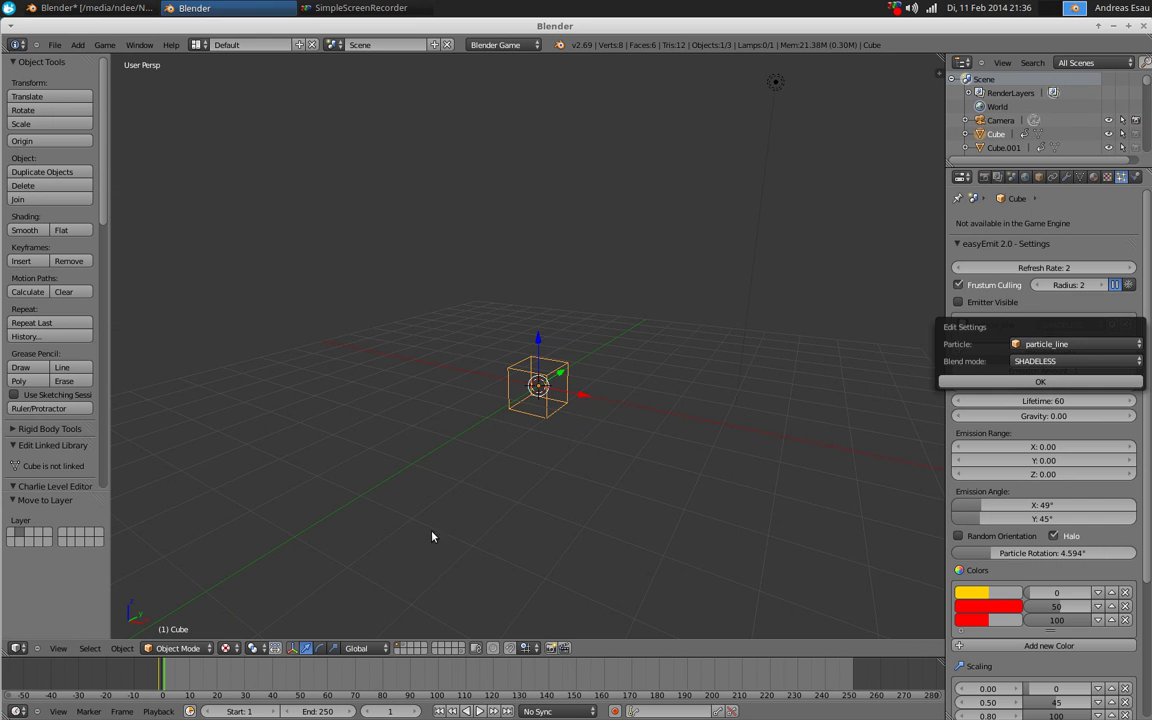
Delete the first cube emitter and add a new cube in its place as an easyEmit emitter
key("Delete")
key("shift+a")
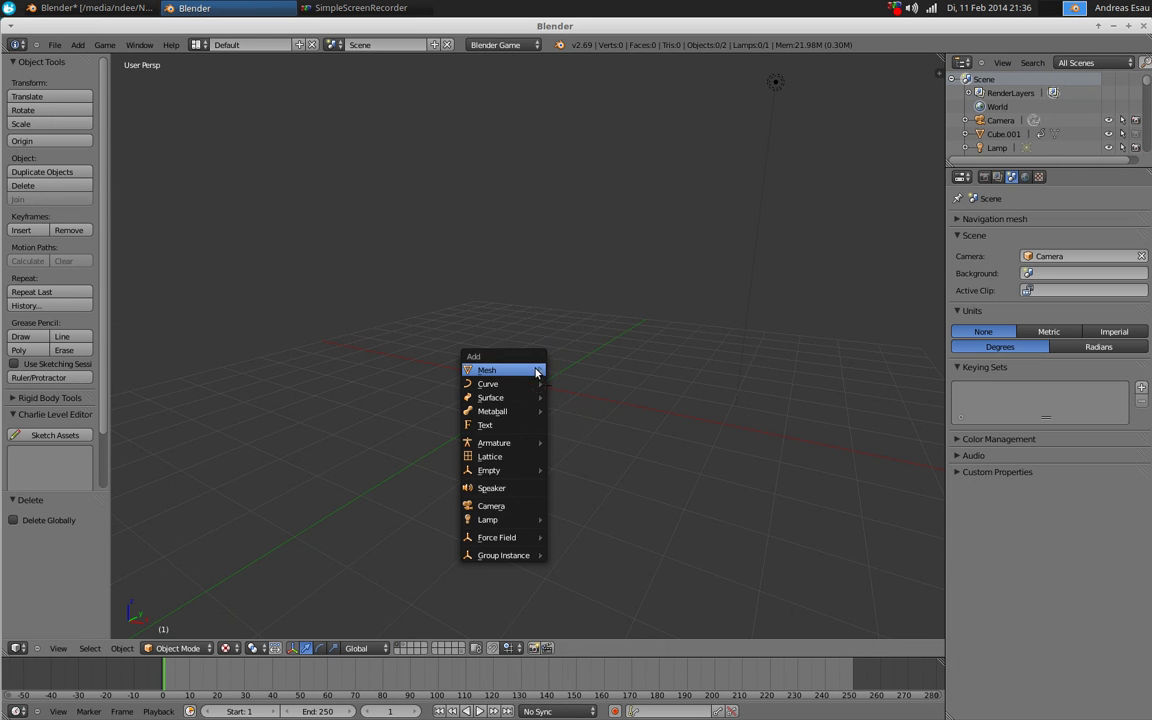
mouse_move(500, 370)
left_click(572, 383)
left_click(1039, 268)
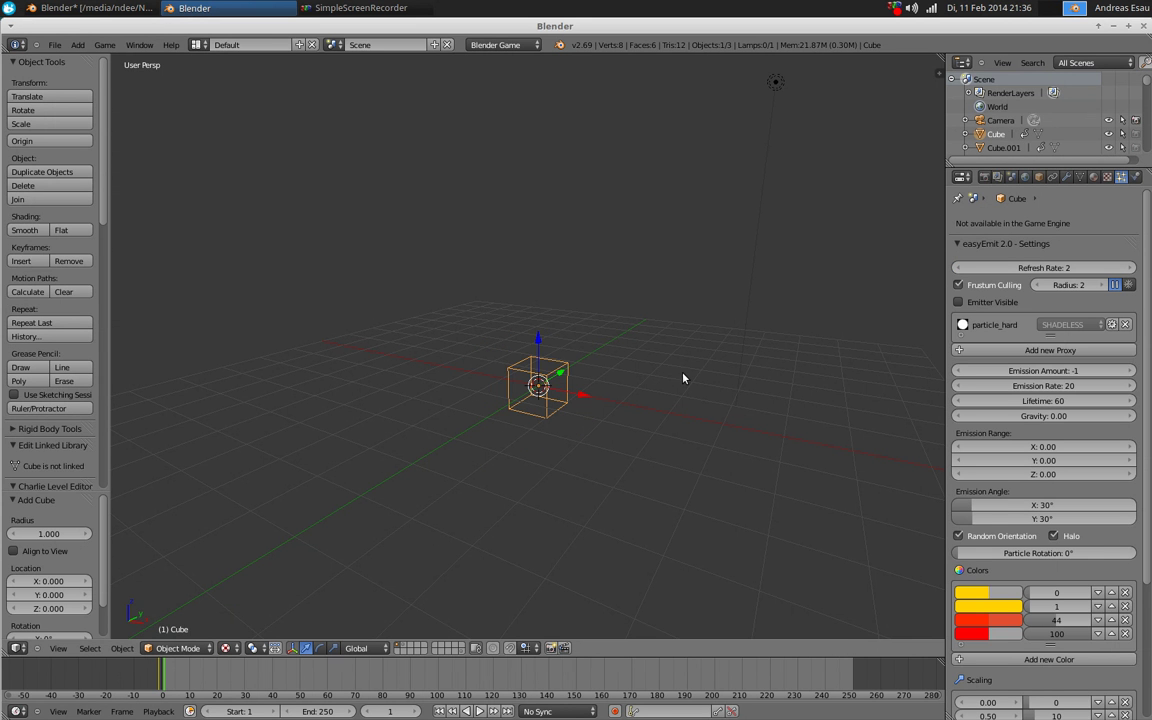
Change the new emitter's proxy to particle_fire with the ADD blend mode, and preview the fire in the game engine
left_click(1111, 328)
left_click(1077, 343)
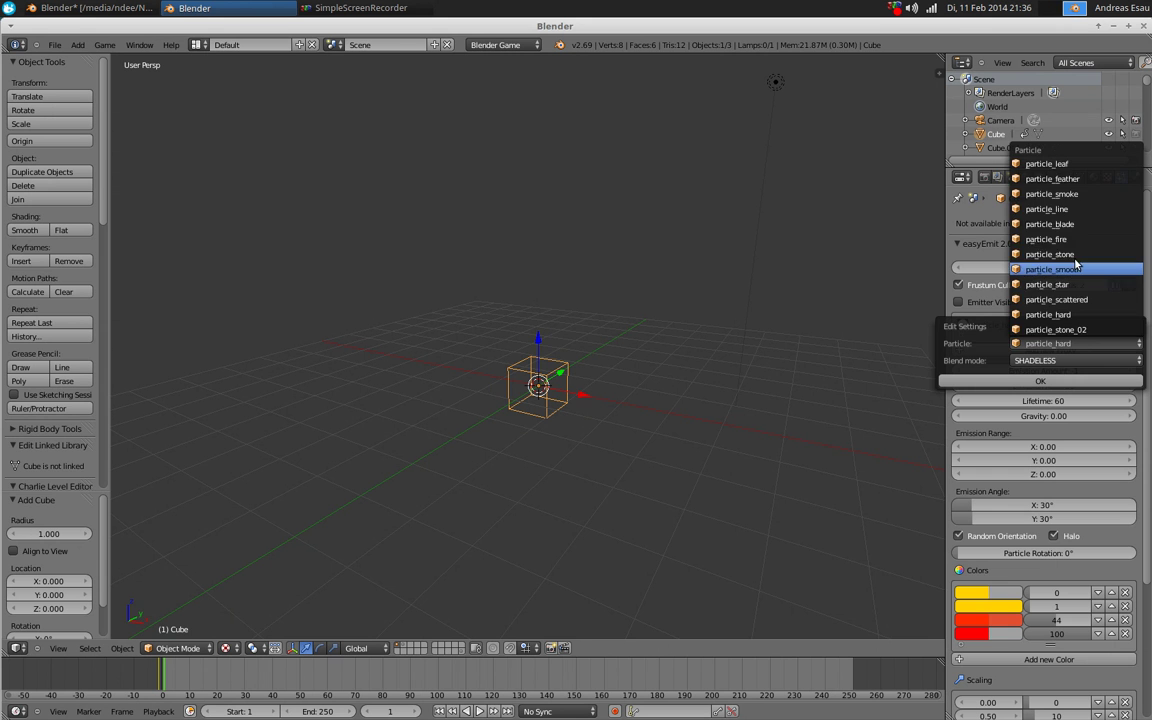
left_click(1030, 233)
left_click(1030, 360)
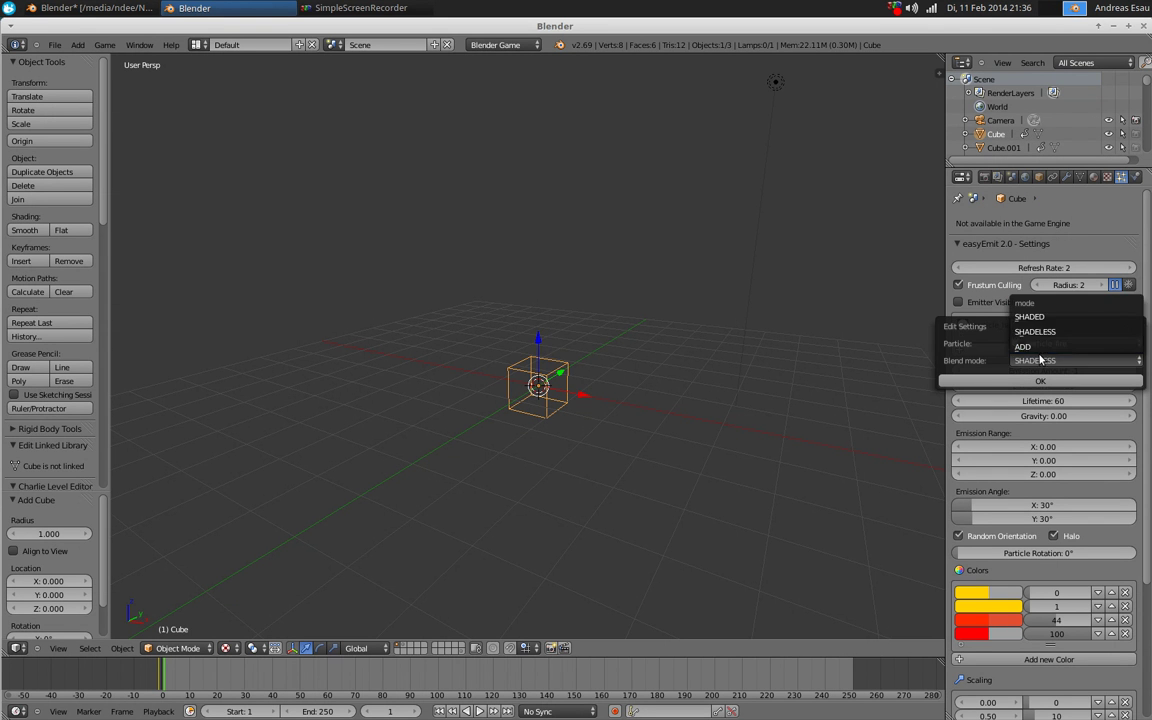
left_click(1030, 320)
left_click(1040, 381)
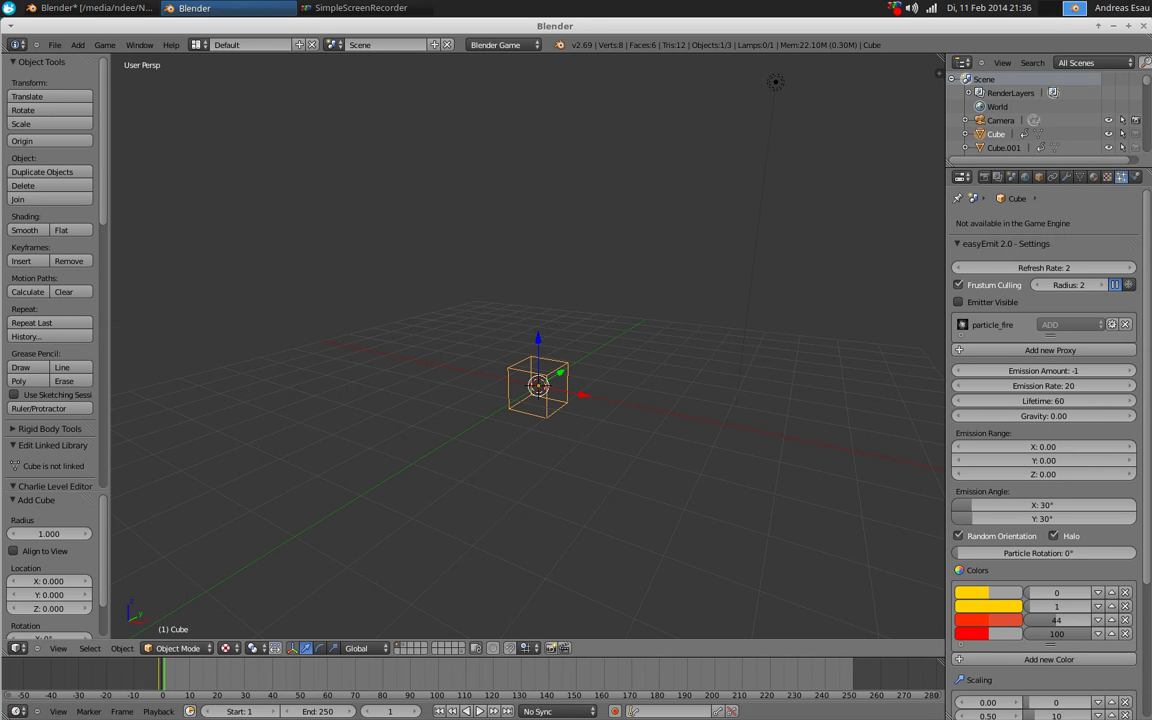
key("p")
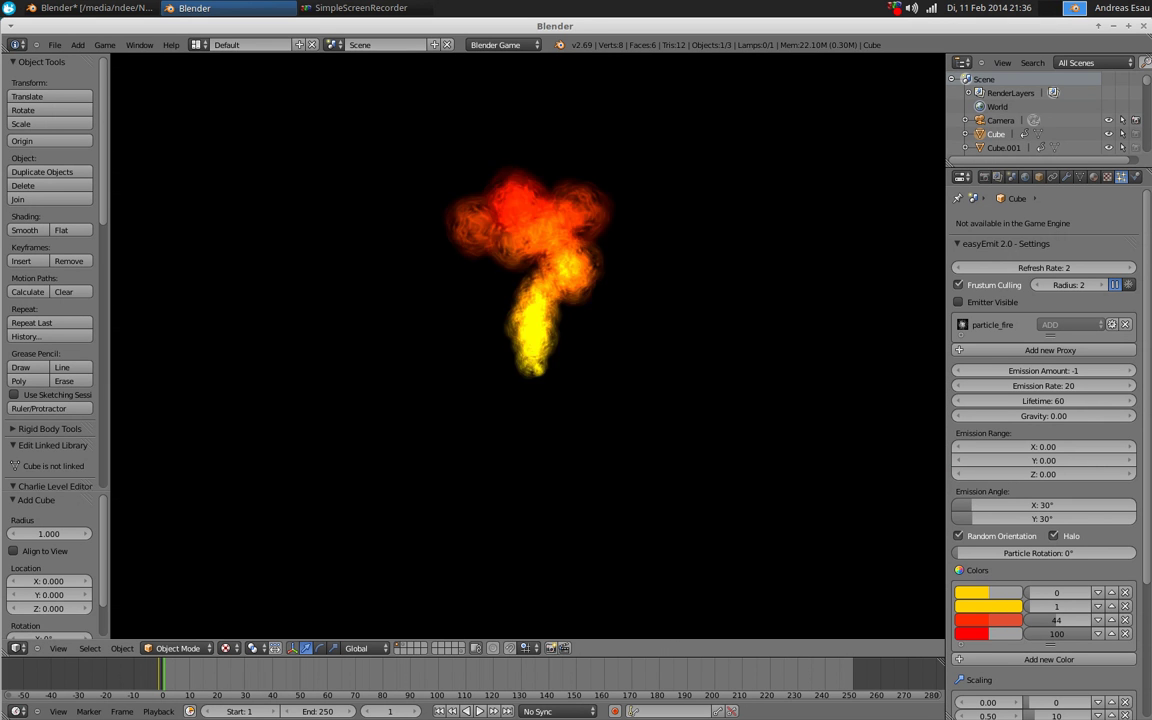
key("Escape")
Darken the emitter's color keys at 0, 1 and 44 to near-black, dark yellow and dark red
left_click(990, 592)
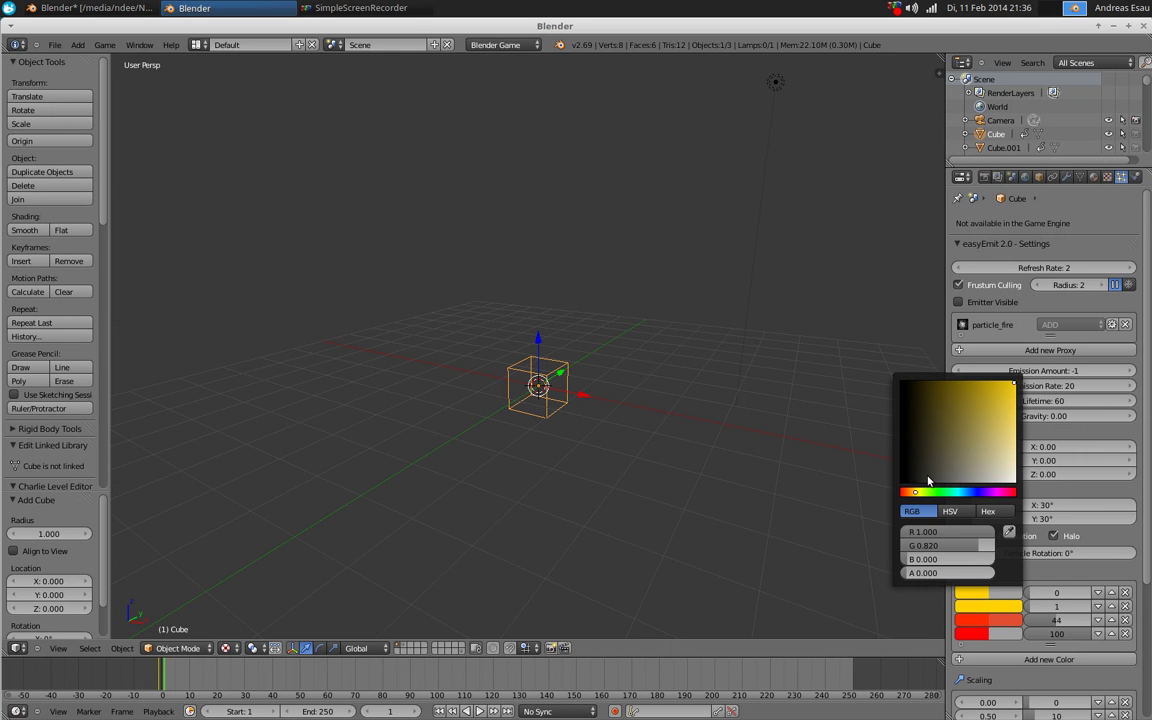
left_click(985, 593)
left_click_drag(923, 407, 911, 370)
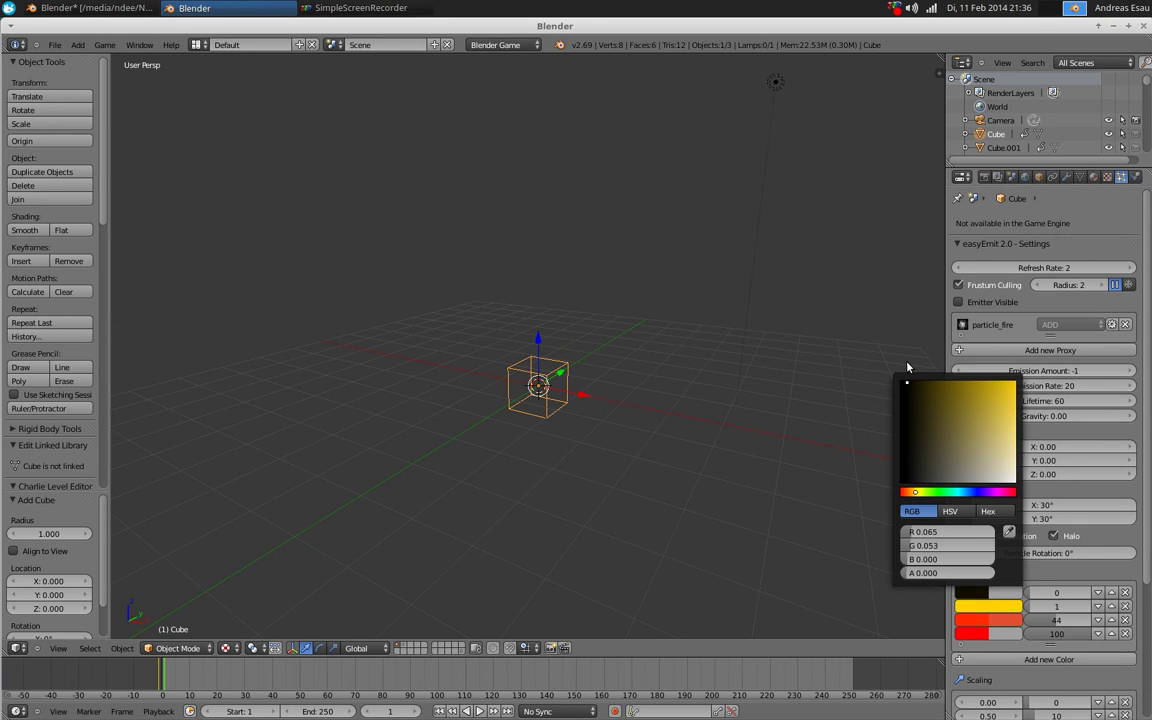
left_click(978, 611)
left_click(982, 620)
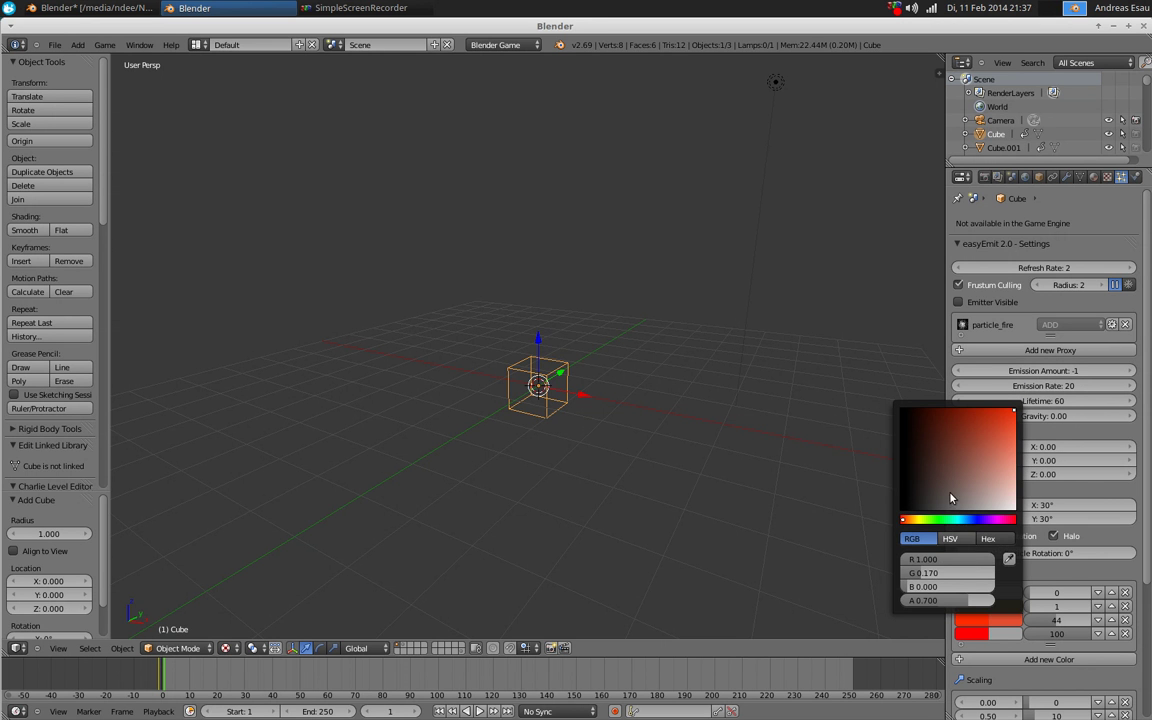
left_click_drag(951, 497, 941, 406)
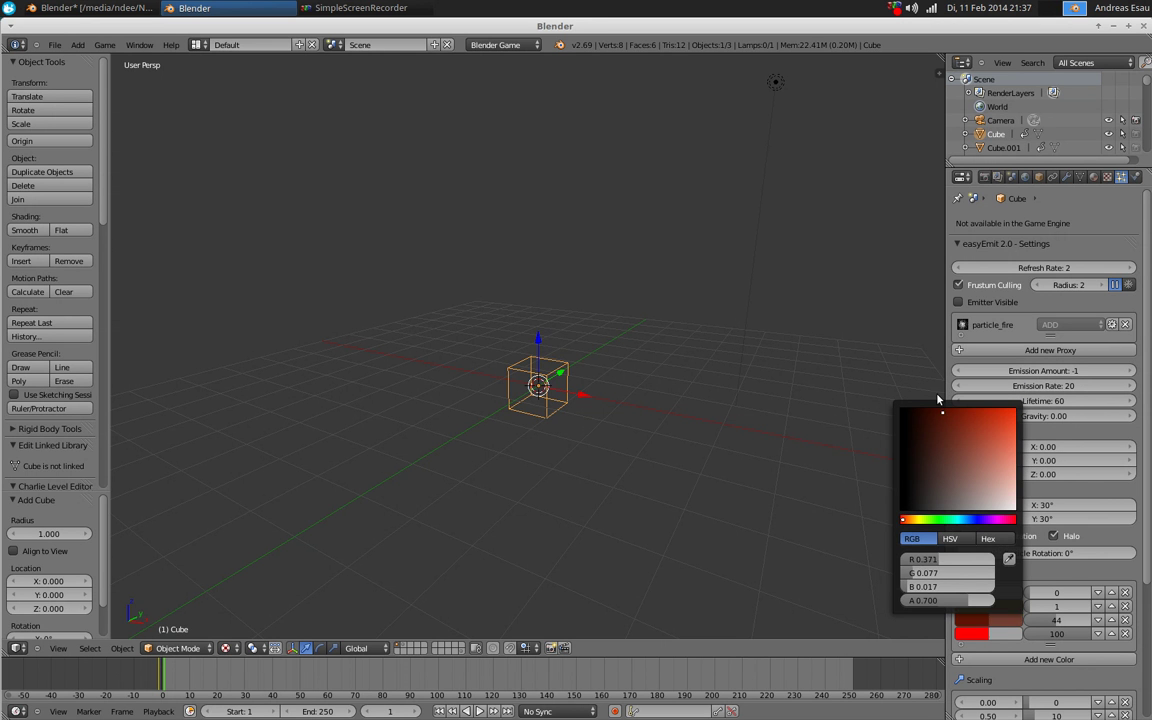
Set the emitter's color key at 100 to black and preview the darker fire in the game engine
left_click(975, 624)
left_click(973, 630)
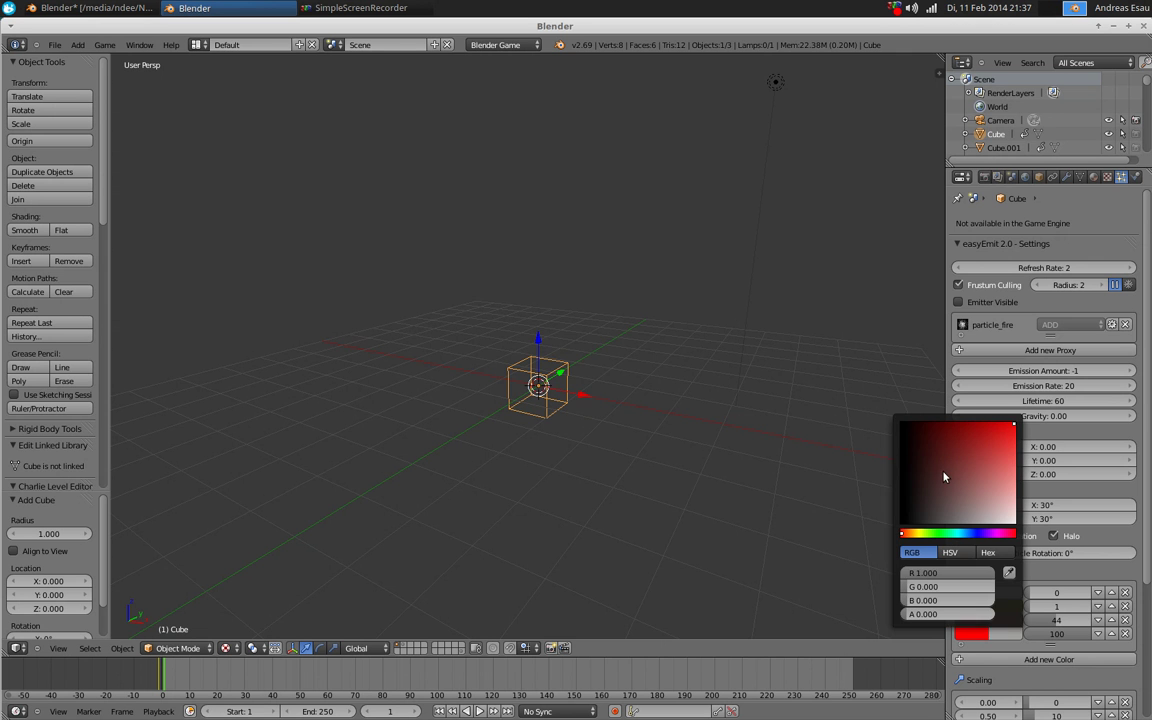
left_click_drag(1010, 425, 908, 416)
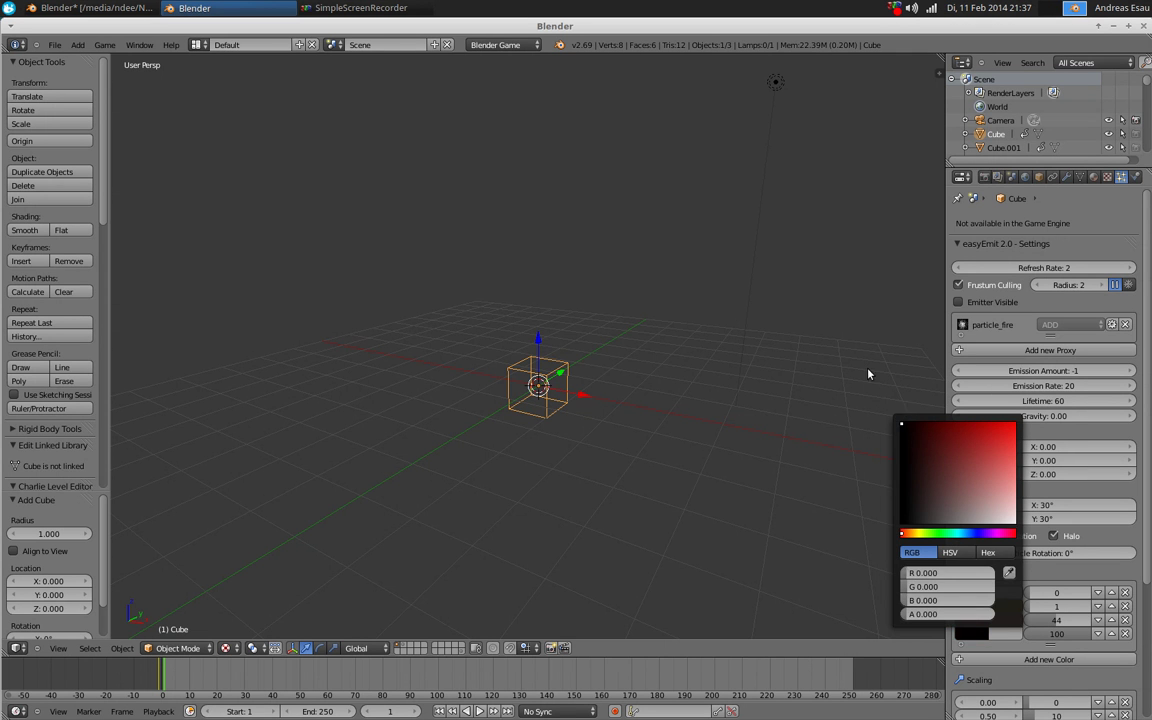
key("p")
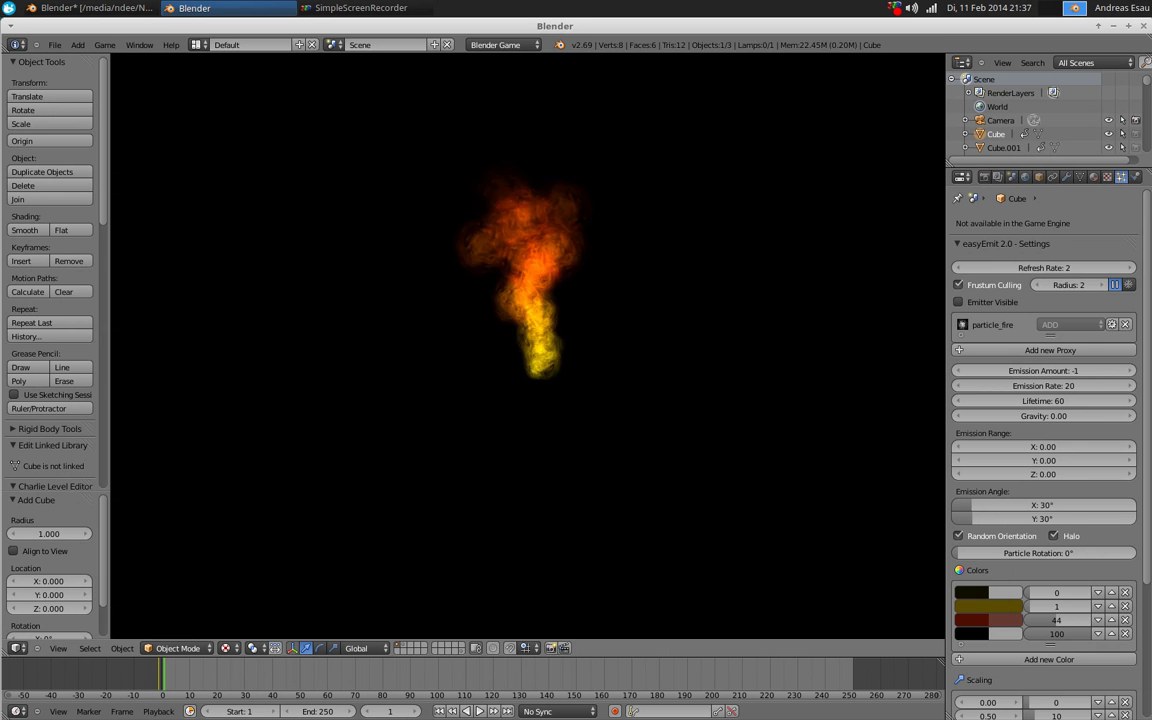
key("Escape")
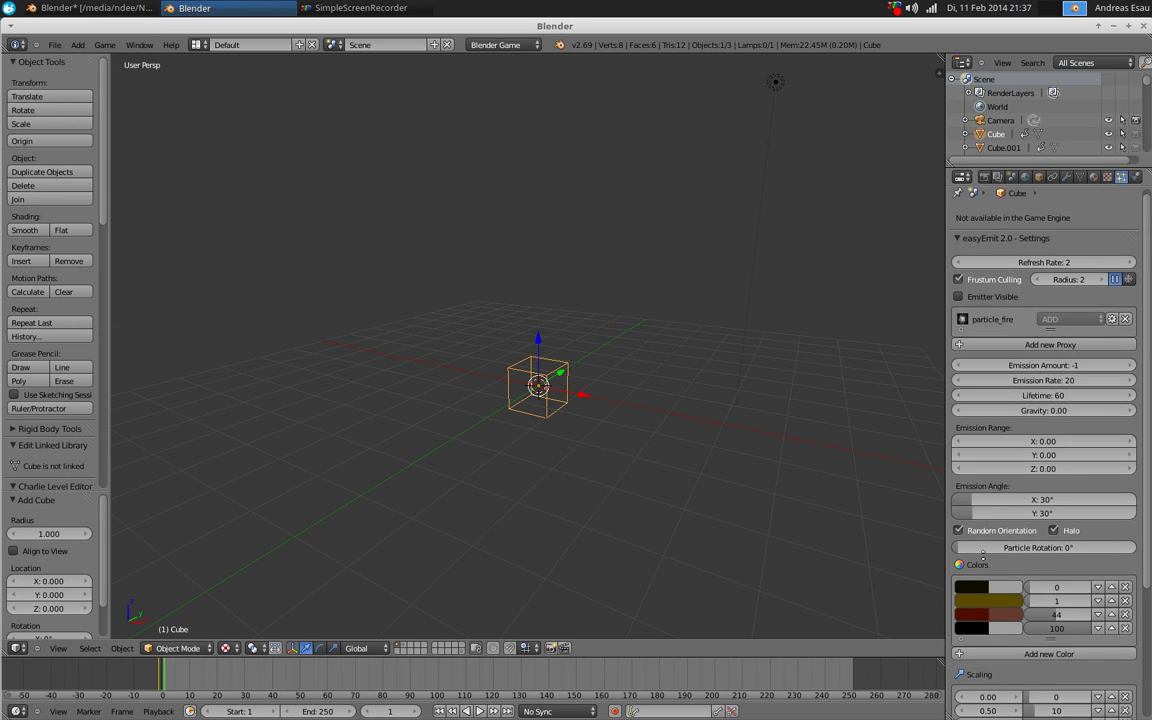
Remove the 0.00 scale key, move the 0.50 scale key to 0, and preview the fire in the game engine
scroll(983, 568, "down", 5)
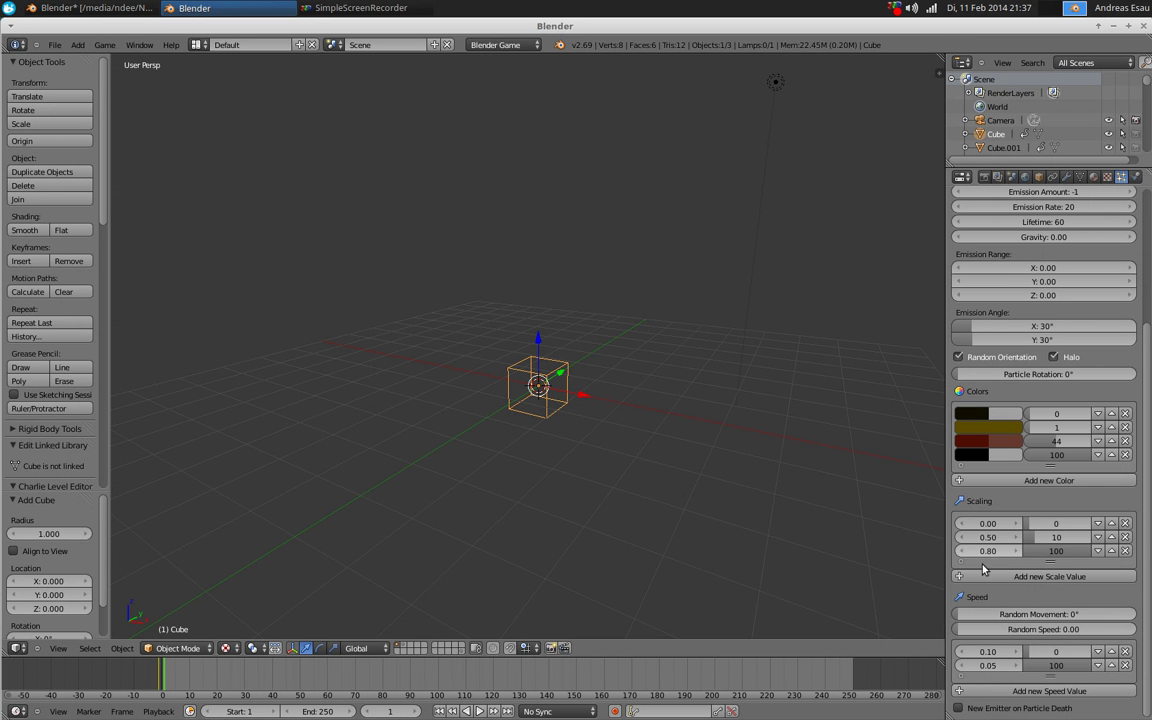
left_click(1125, 523)
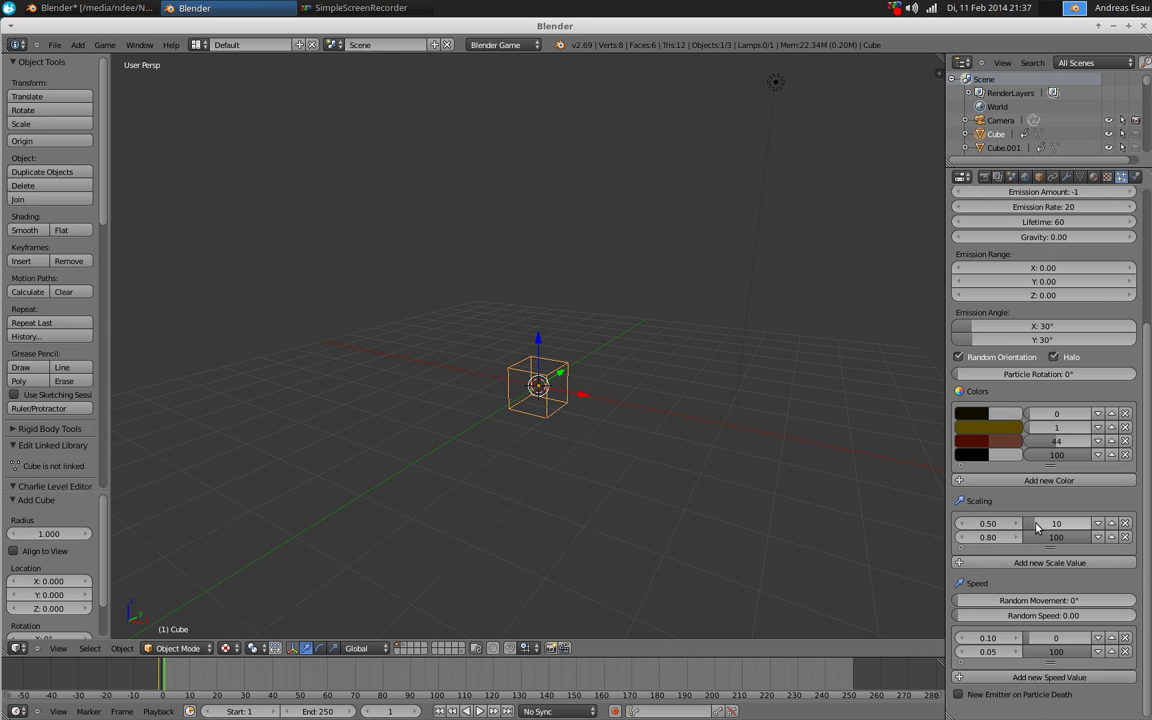
key("p")
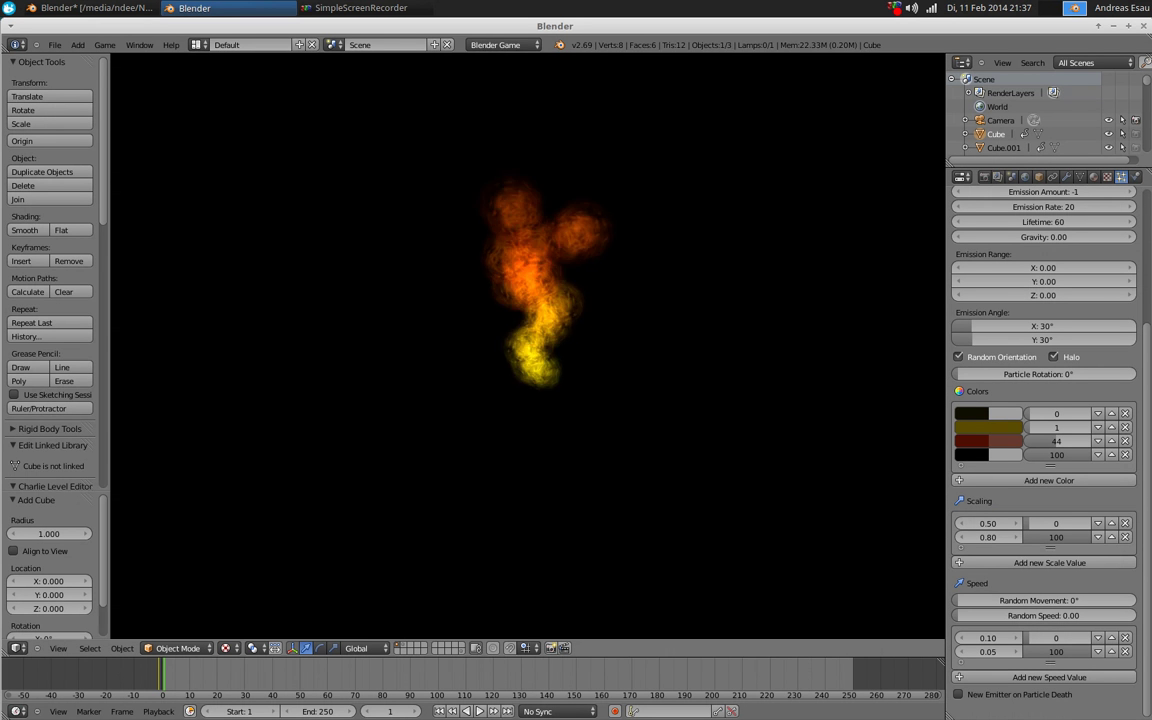
key("Escape")
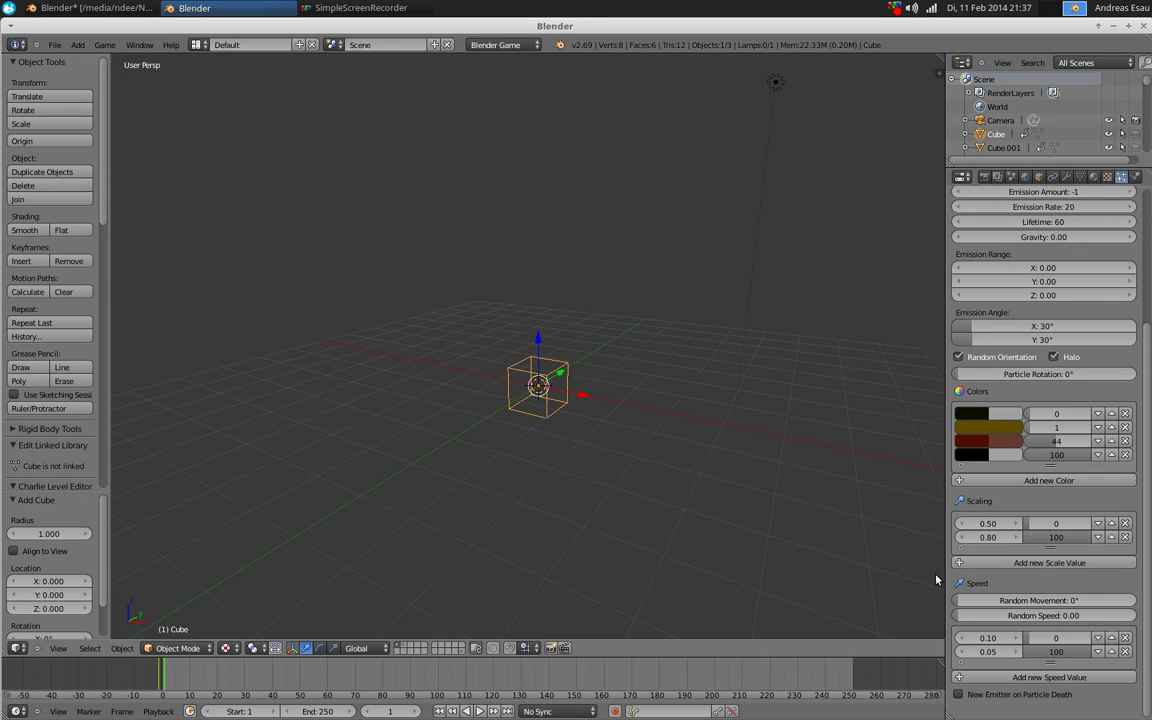
Set the emitter's scale value at key 0 to 1.00
left_click(990, 527)
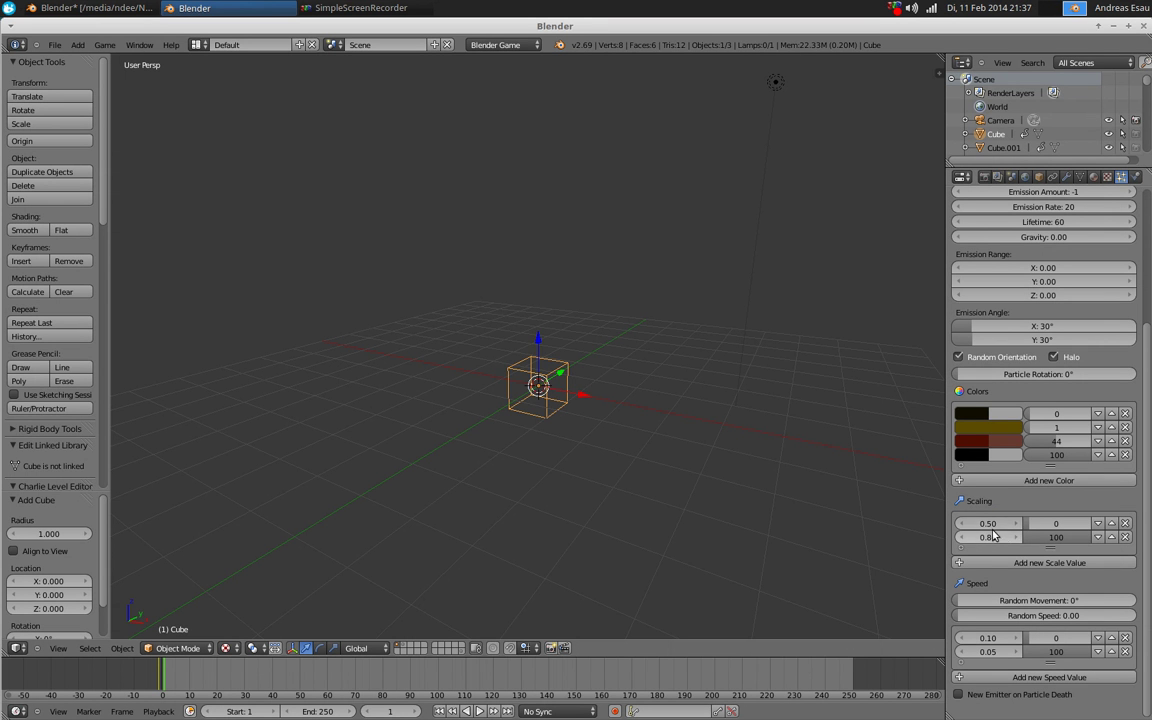
type("1")
key("Return")
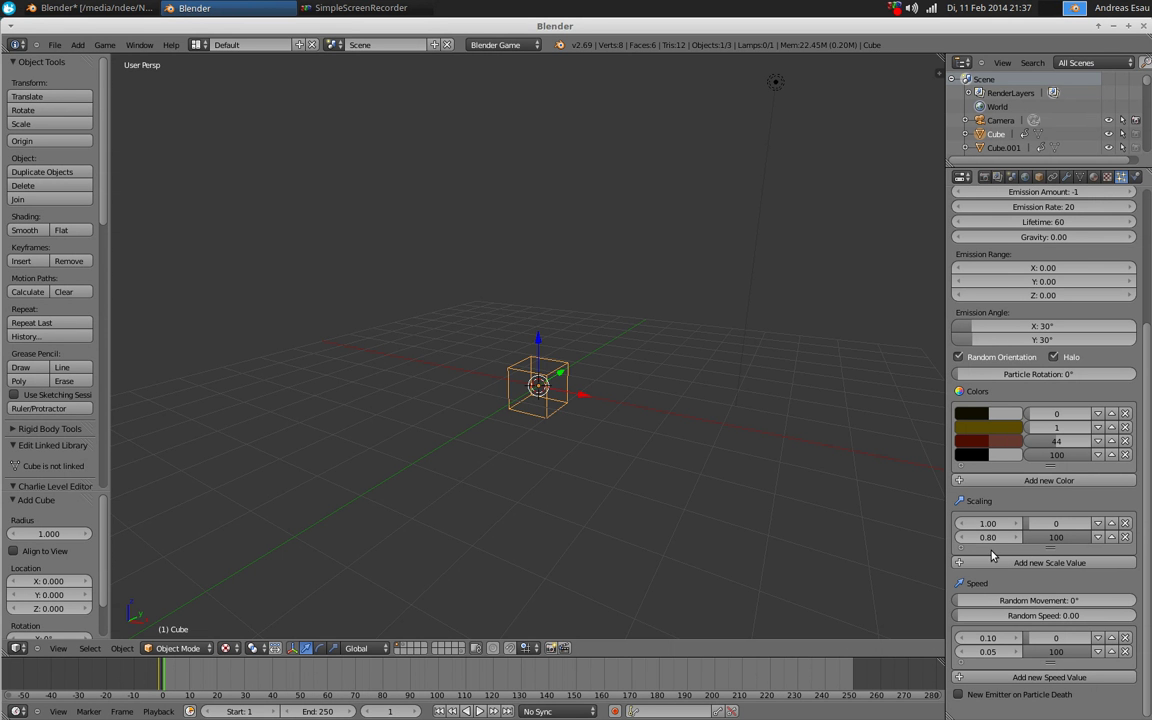
Preview the fire in the game engine from the current view and again from farther away
key("p")
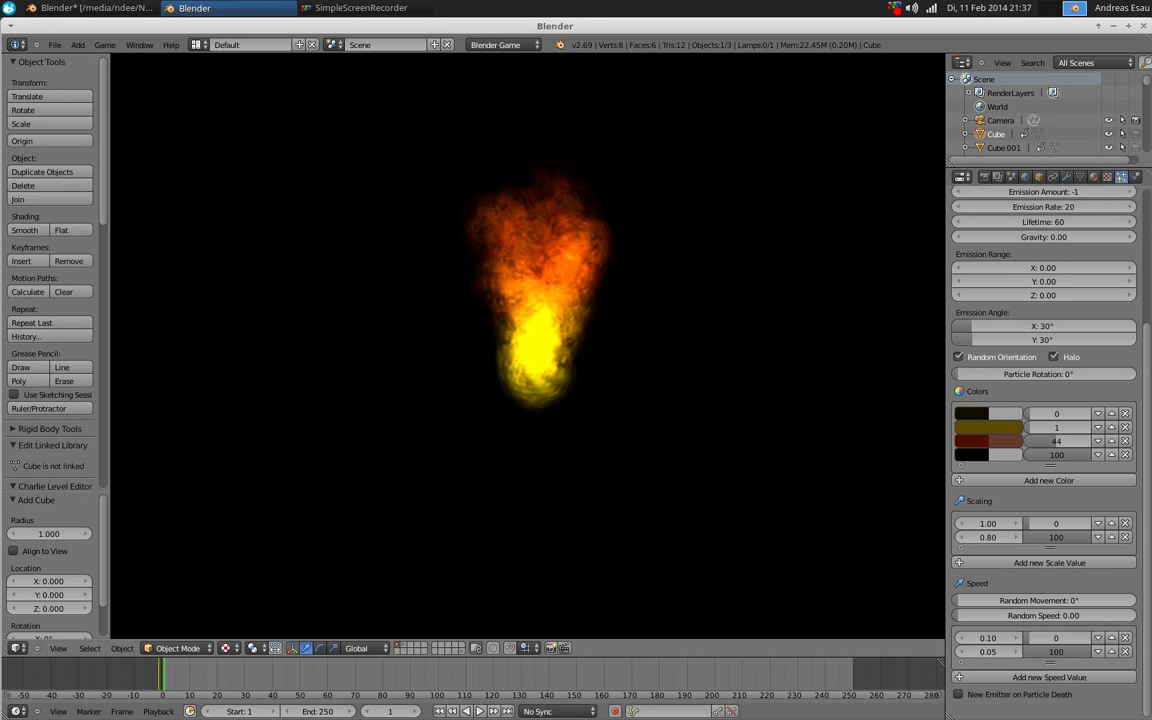
key("Escape")
middle_click_drag(589, 402, 578, 442)
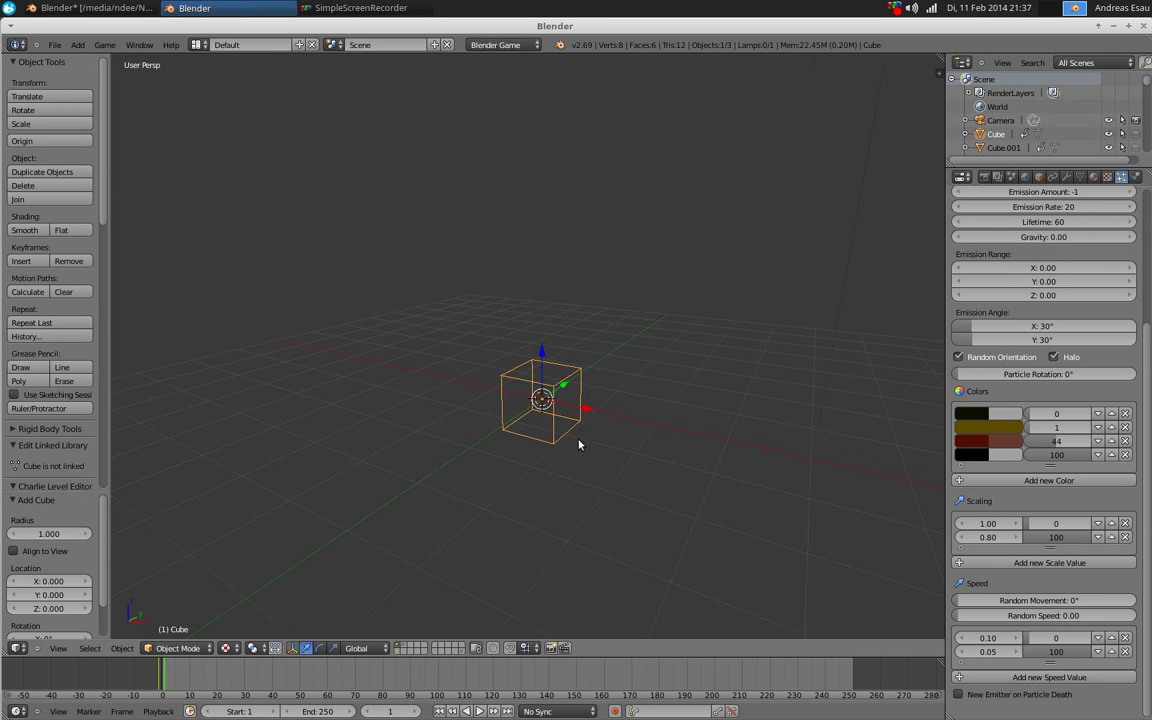
scroll(586, 360, "down", 5)
mouse_move(586, 360)
middle_mouse_down()
mouse_move(586, 393)
mouse_move(589, 364)
middle_mouse_up()
key("p")
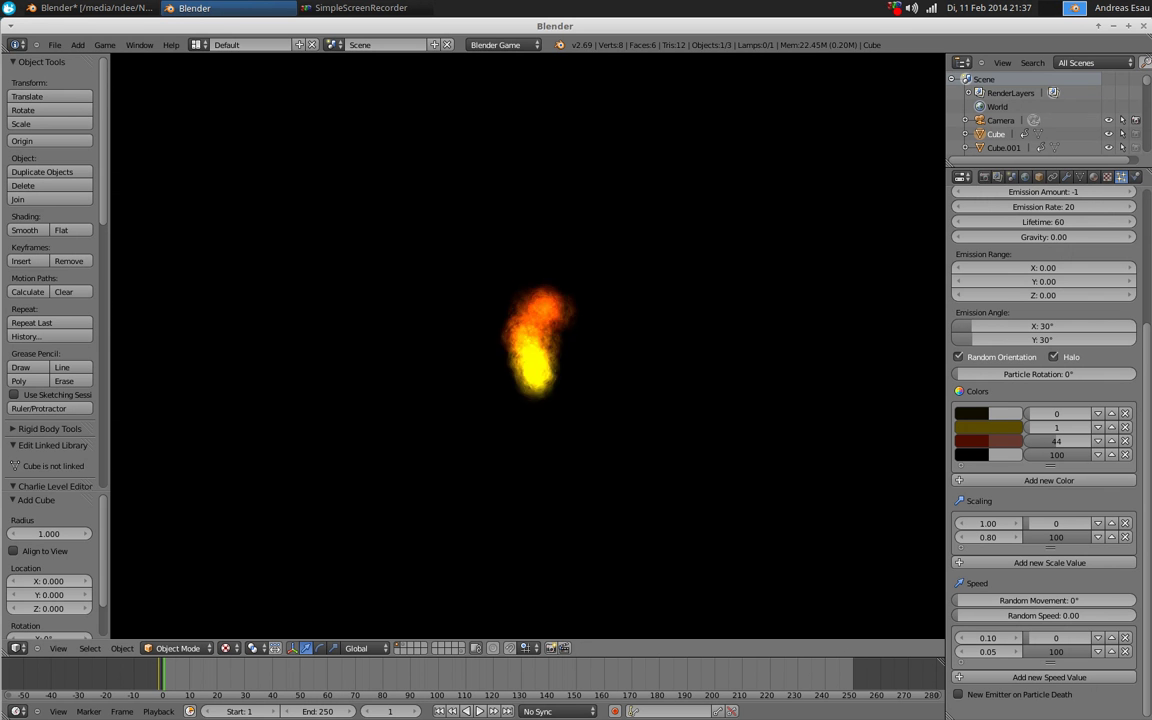
key("Escape")
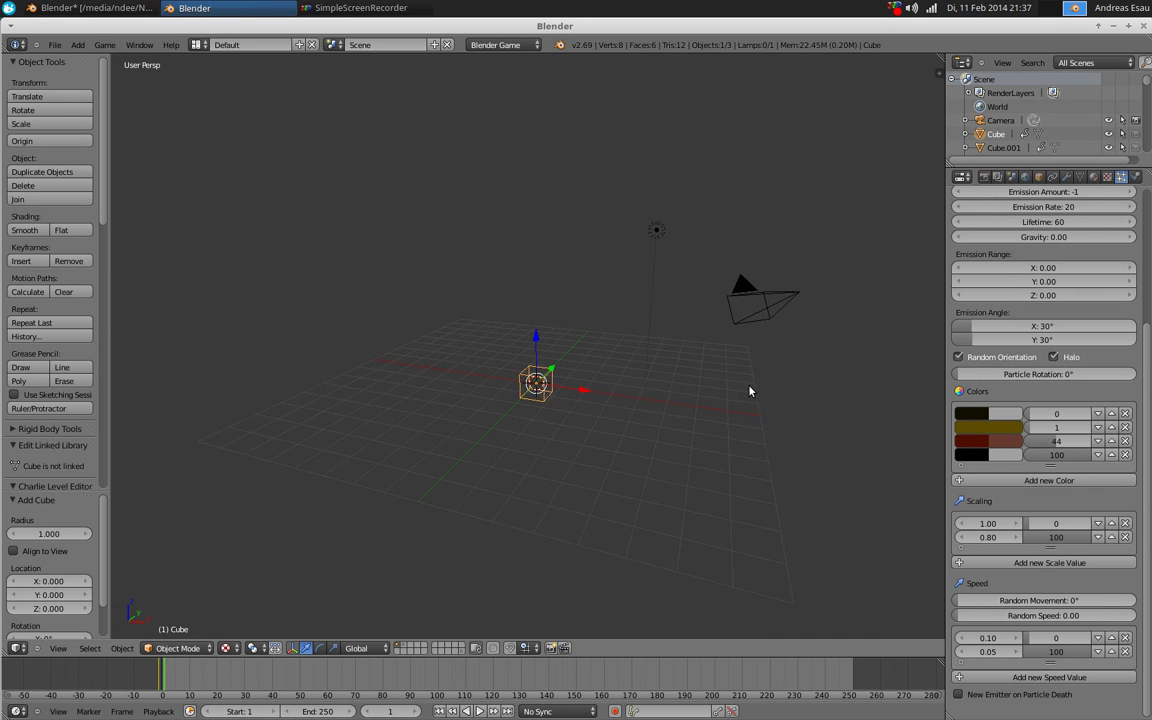
Set the emitter's refresh rate to 1 and preview the fire in the game engine, starting from the camera view
key("KP_0")
scroll(1032, 250, "up", 5)
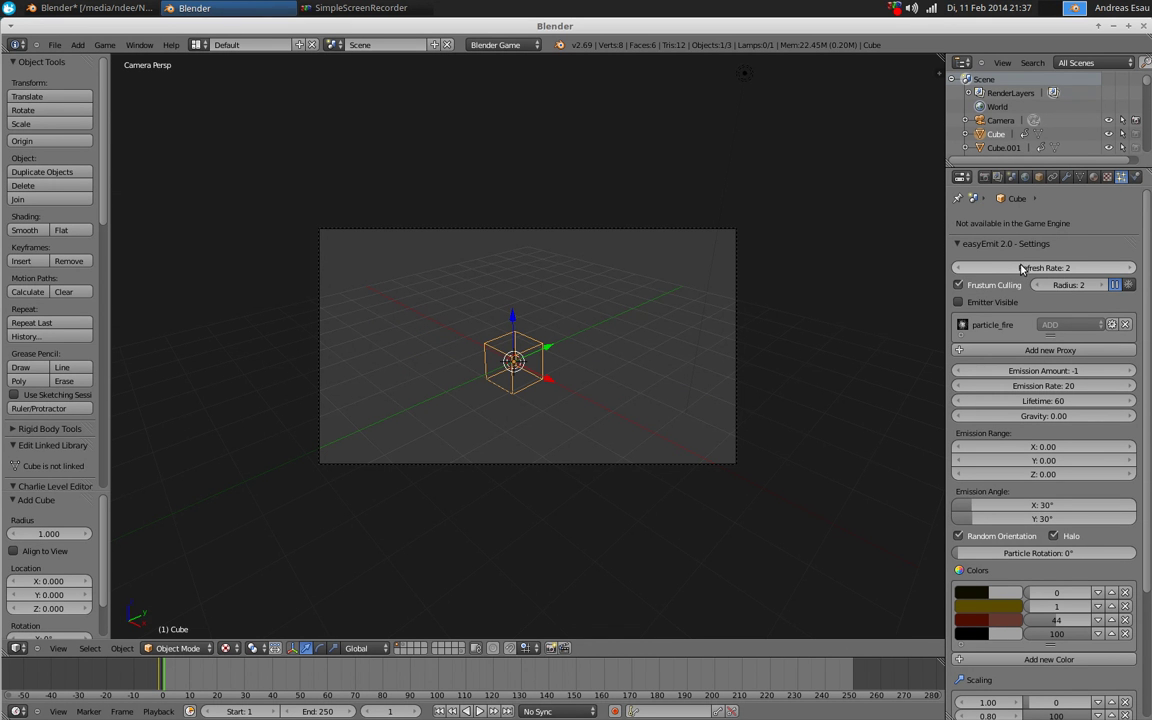
left_click_drag(1022, 268, 1005, 268)
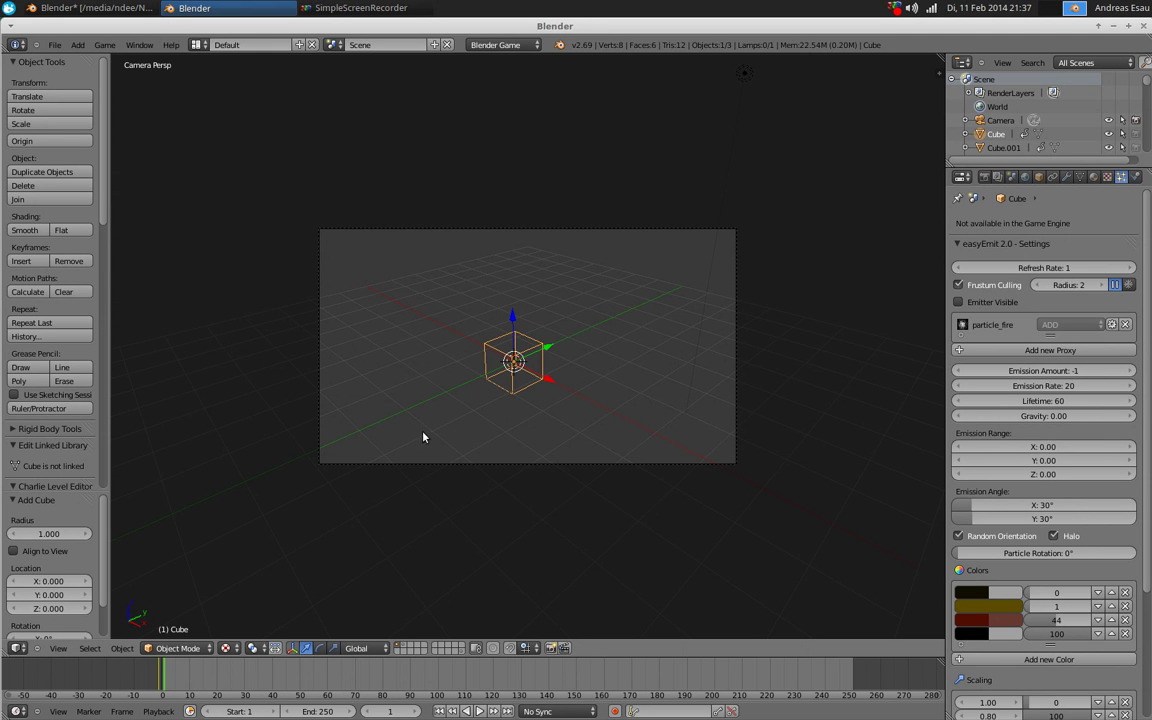
key("p")
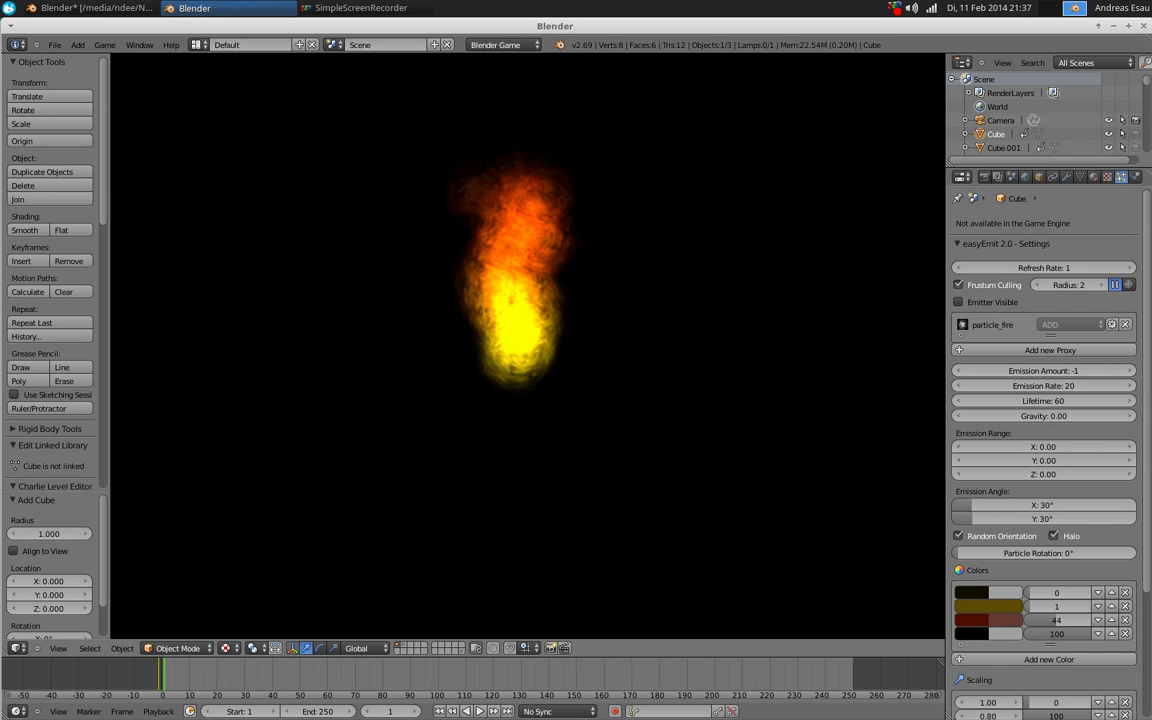
key("Escape")
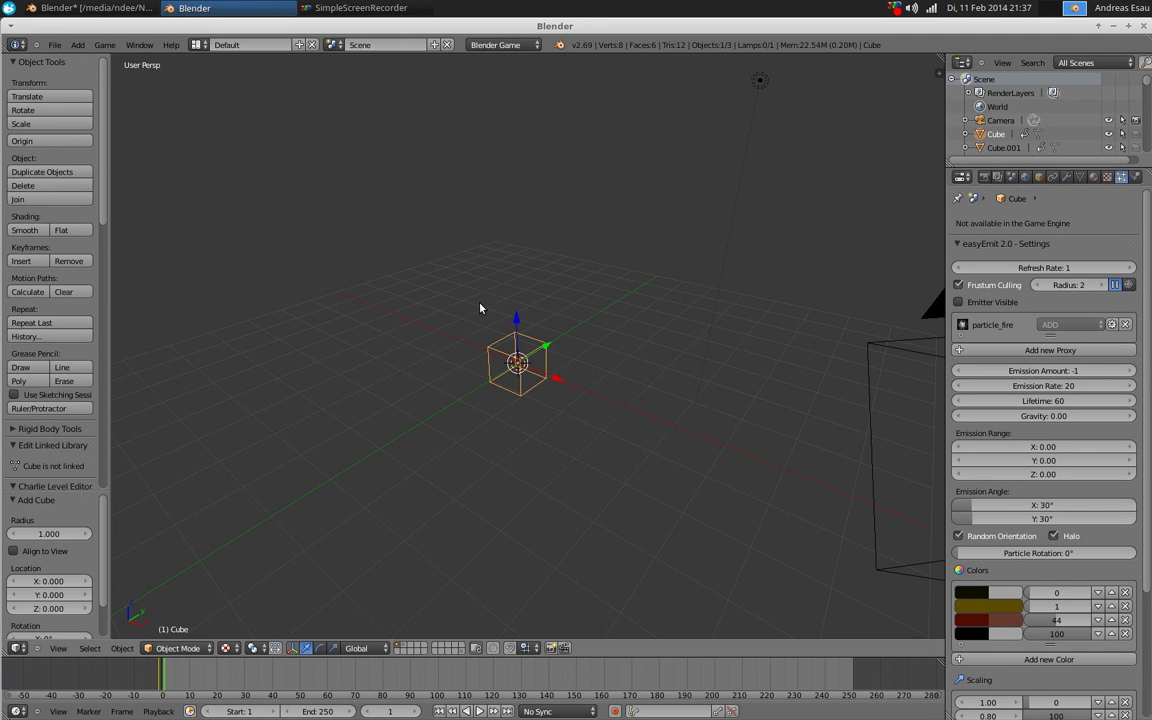
Raise the emitter's refresh rate to 2 and run the fire in the game engine
left_click(1131, 268)
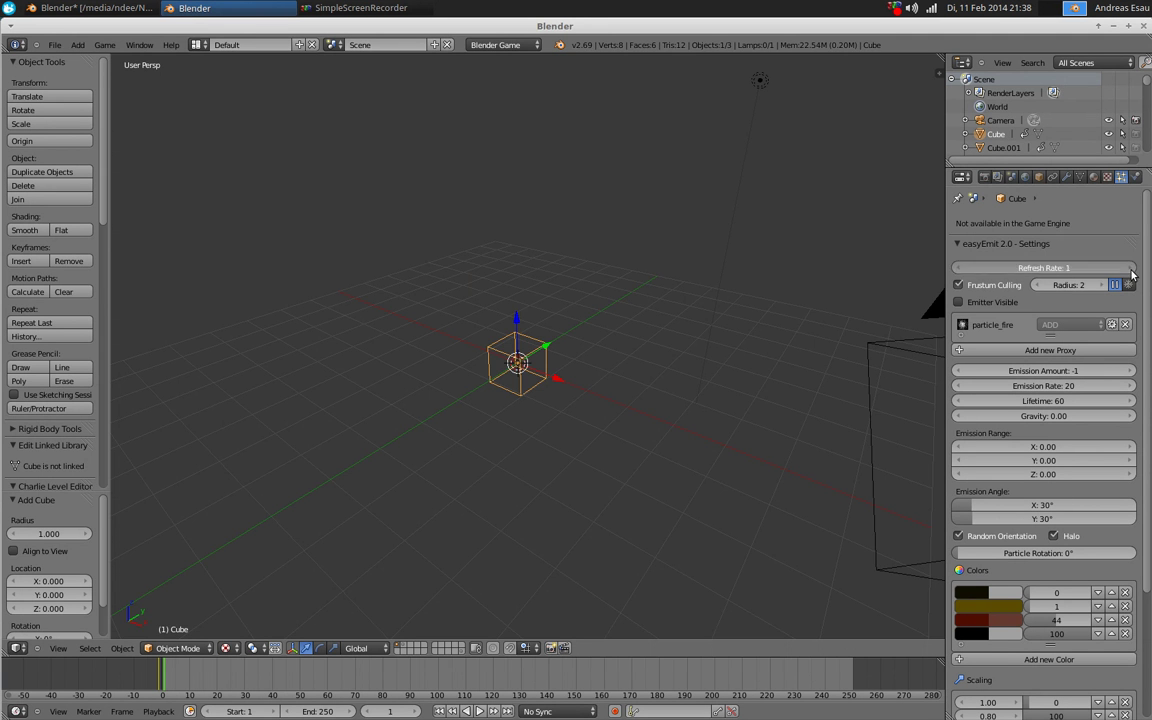
middle_click_drag(512, 414, 503, 383)
key("p")
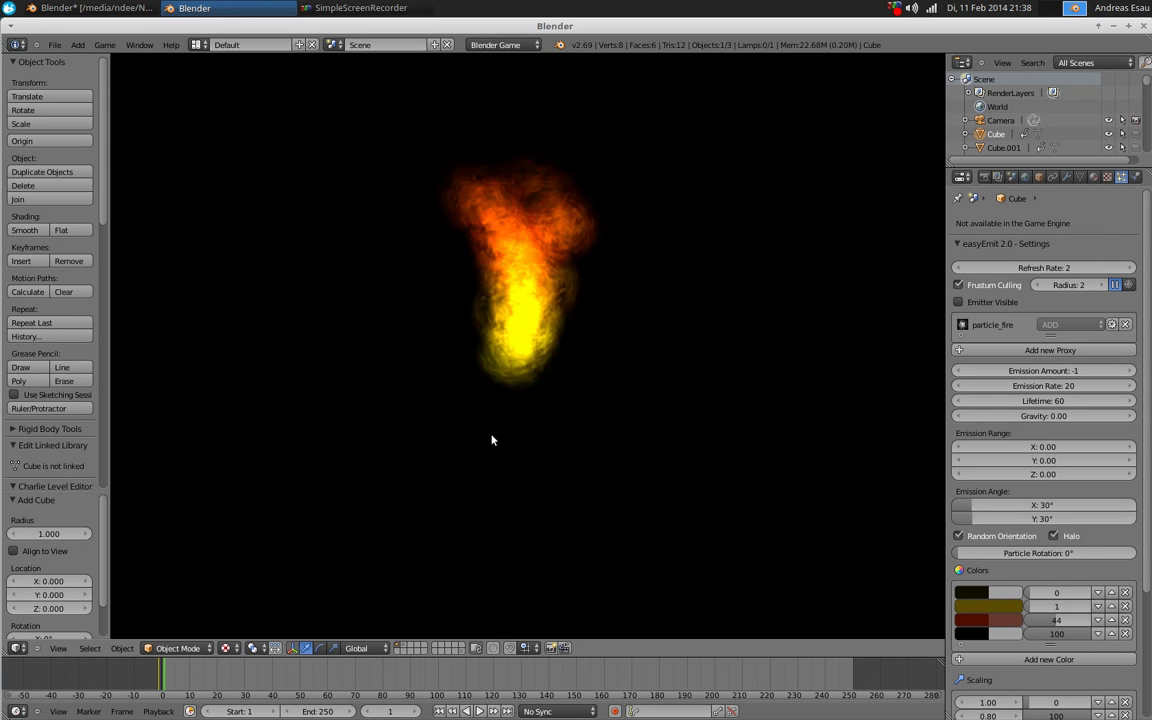
key("Escape")
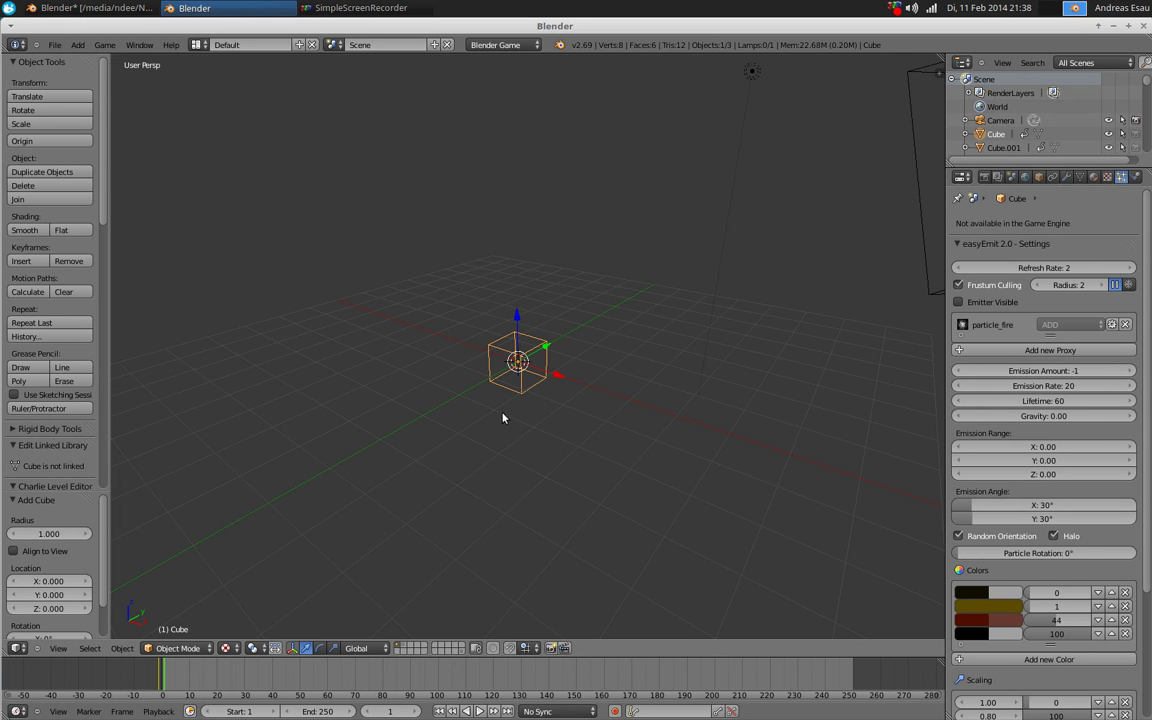
Set the emitter's refresh rate to 3 and preview the fire in the game engine
left_click(1130, 268)
key("p")
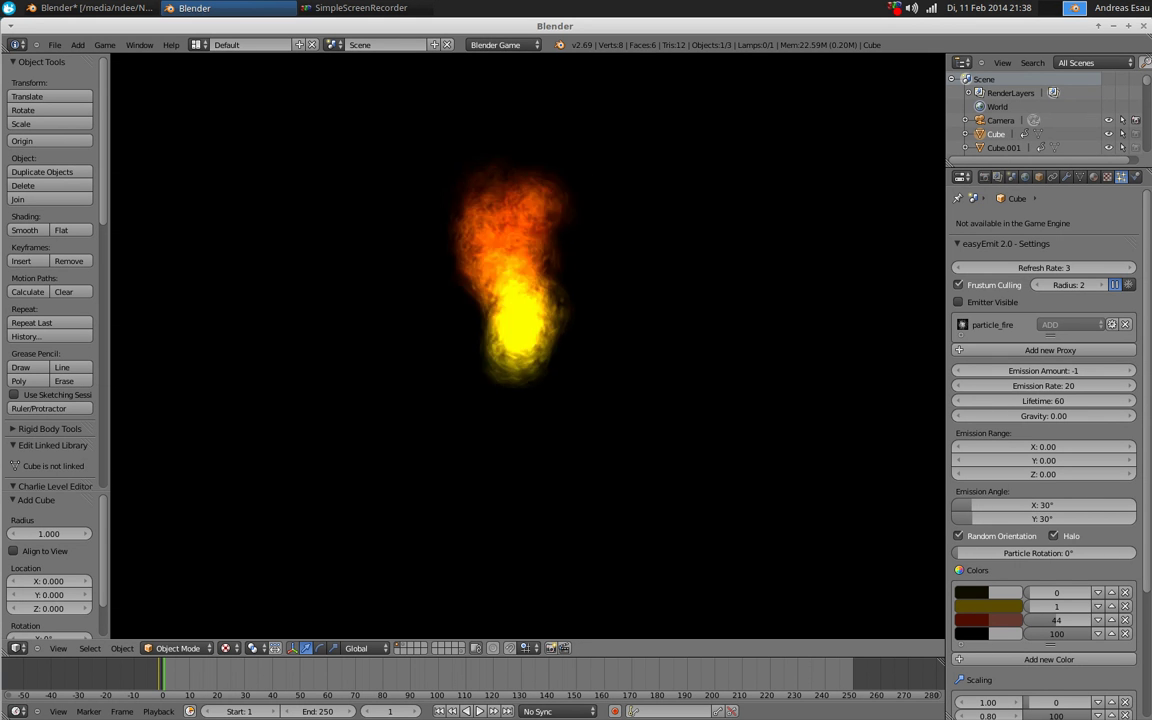
key("Escape")
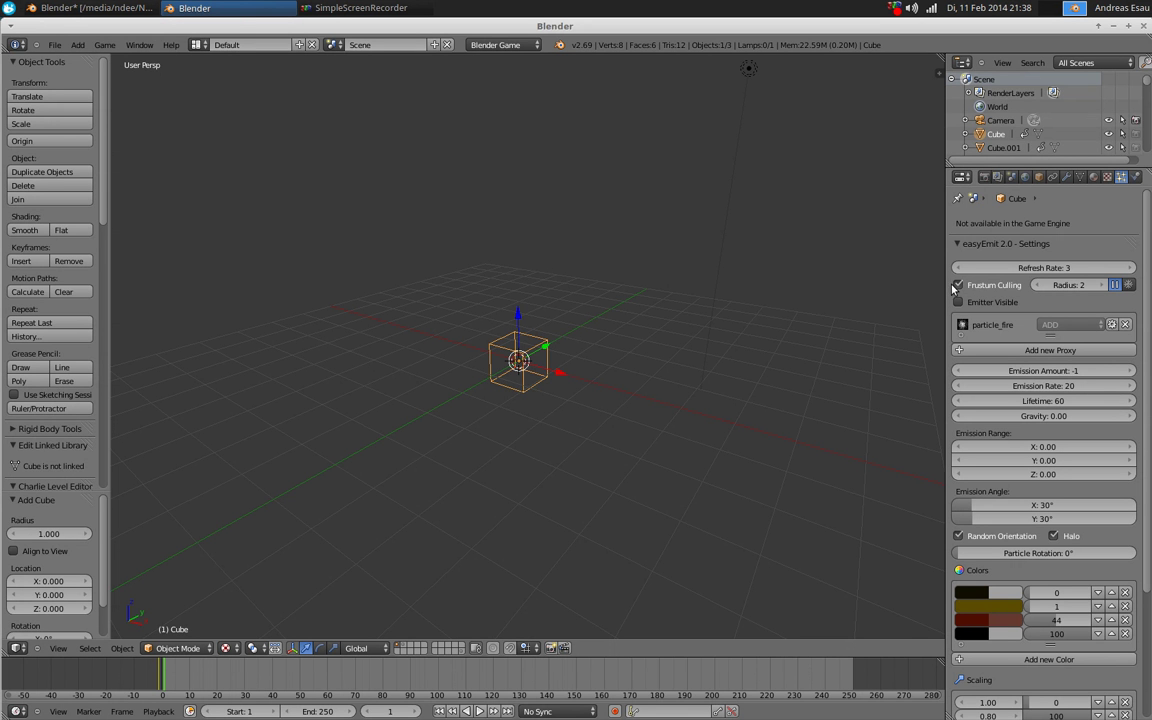
Look through the scene camera and set the emitter's frustum culling radius to 0
middle_click_drag(640, 440, 770, 287)
key("KP_0")
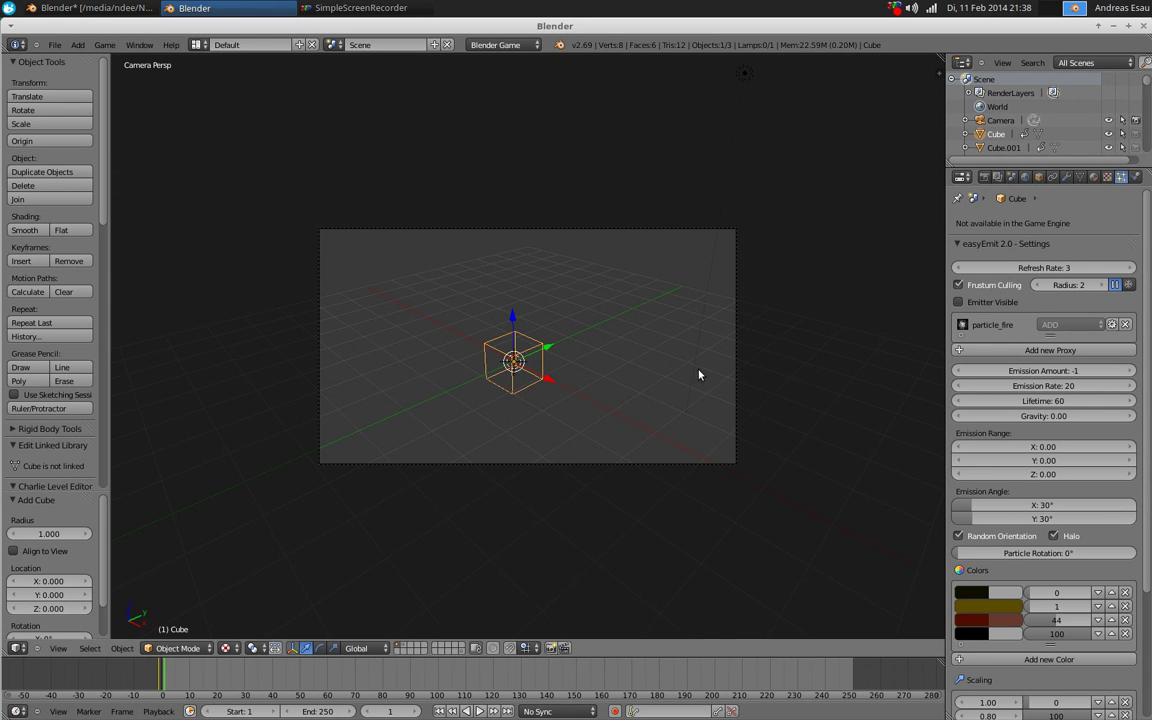
left_click(1037, 285)
middle_click_drag(593, 373, 553, 358, "shift")
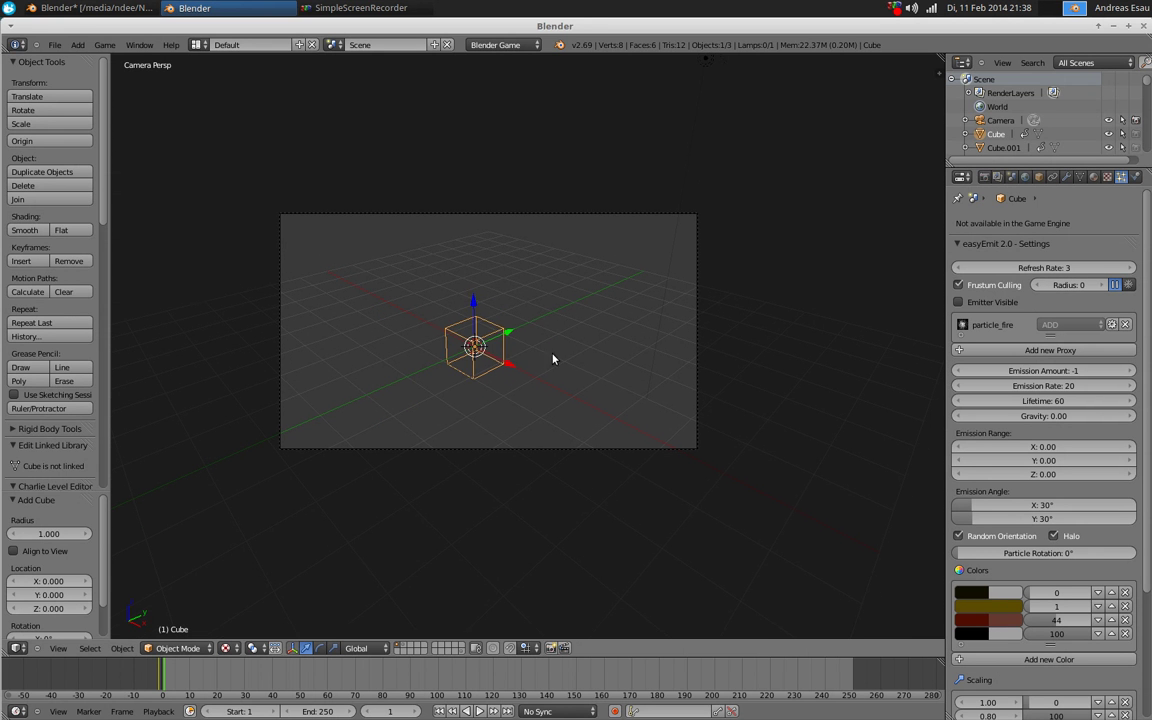
Move the cube about 3.54 in X, 4.29 in Y and 0.68 in Z to the camera frame's edge and preview the culling
key("g")
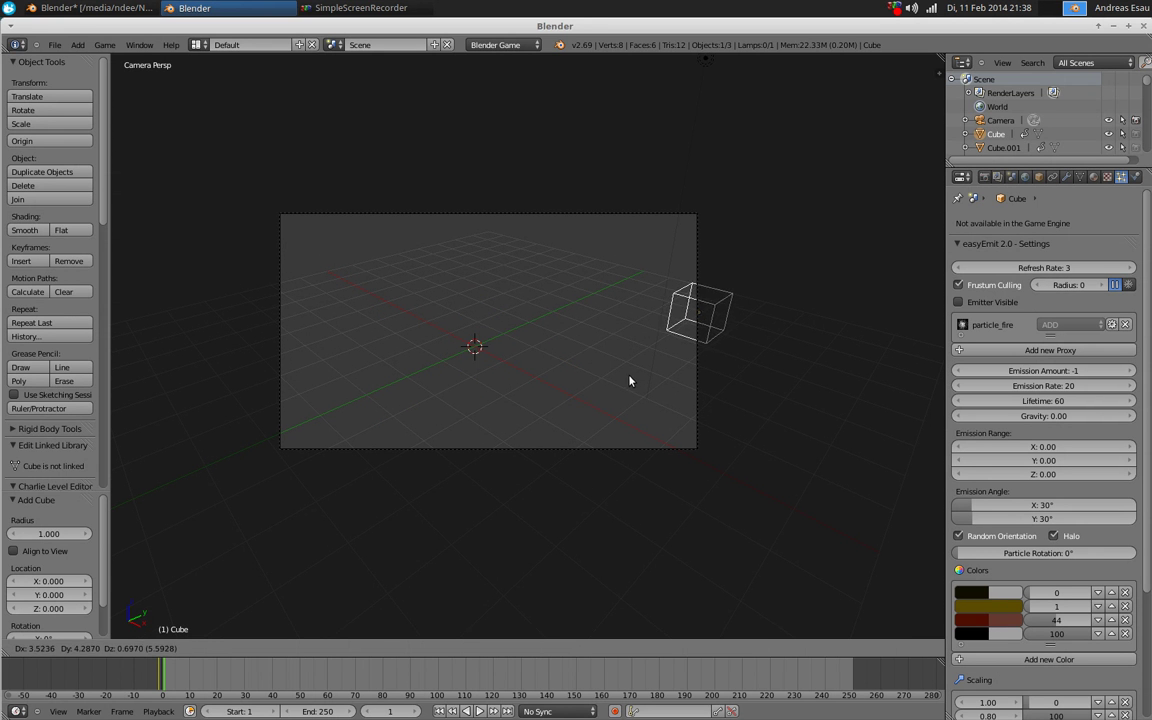
left_click(630, 381)
key("p")
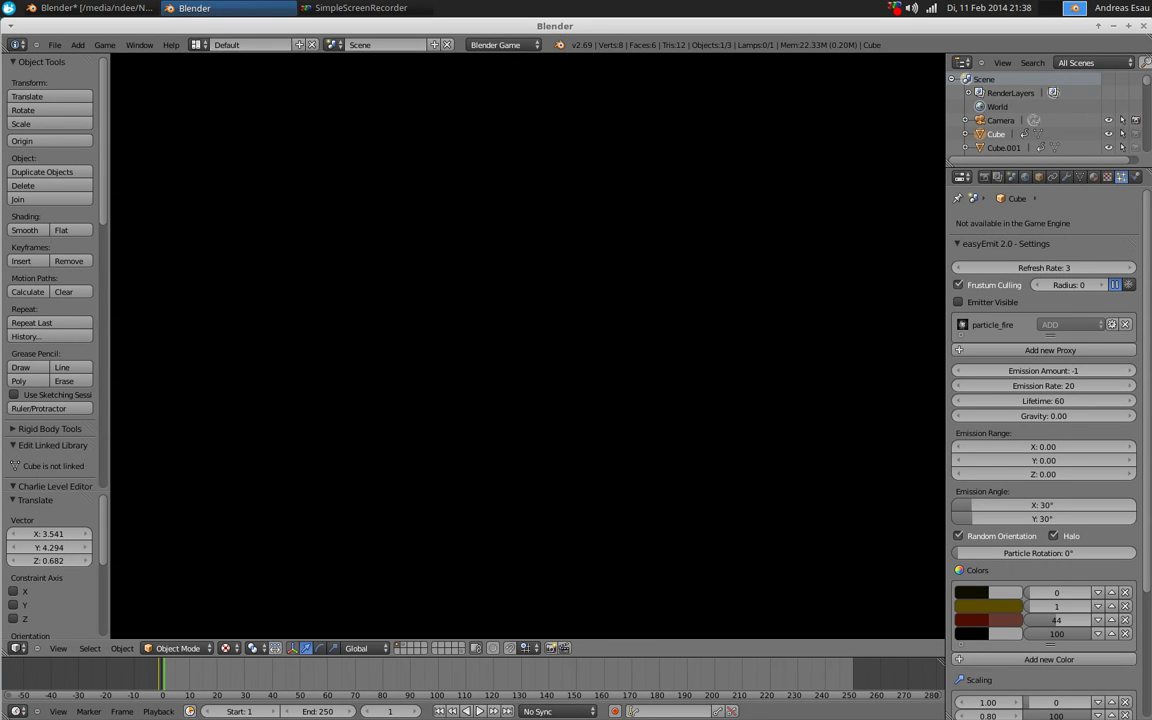
key("Escape")
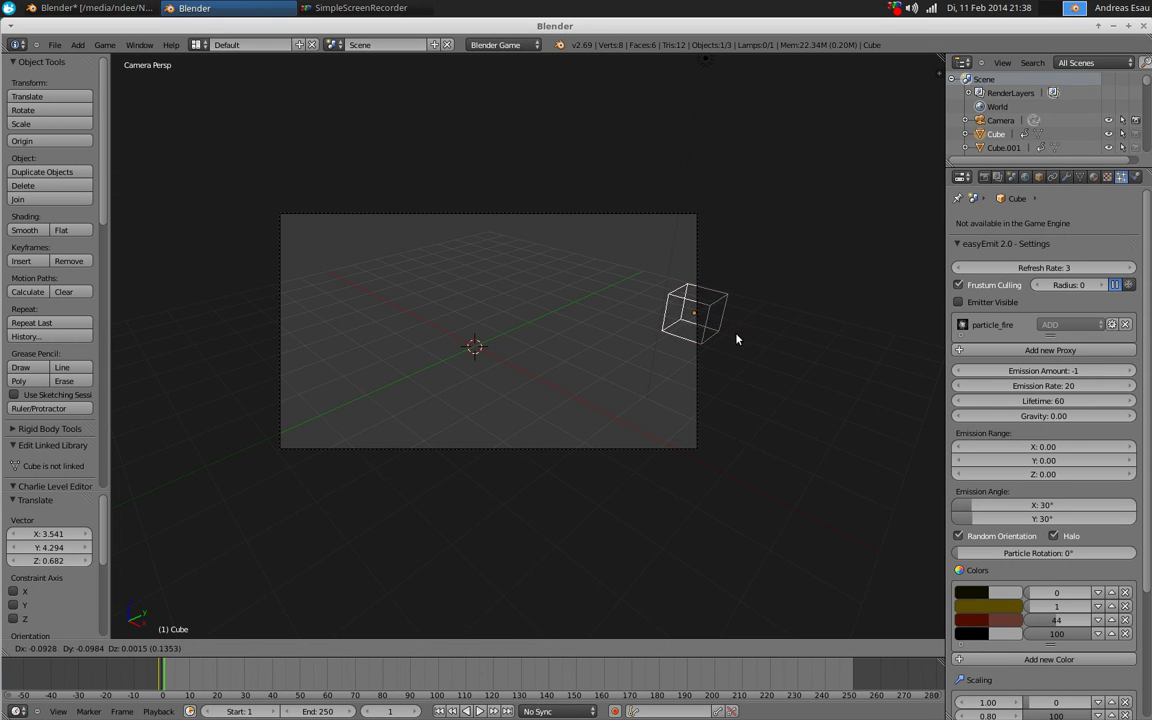
Nudge the cube about -0.09 in X and -0.10 in Y, preview, and move it back out about 0.08 and 0.09 for another preview
key("p")
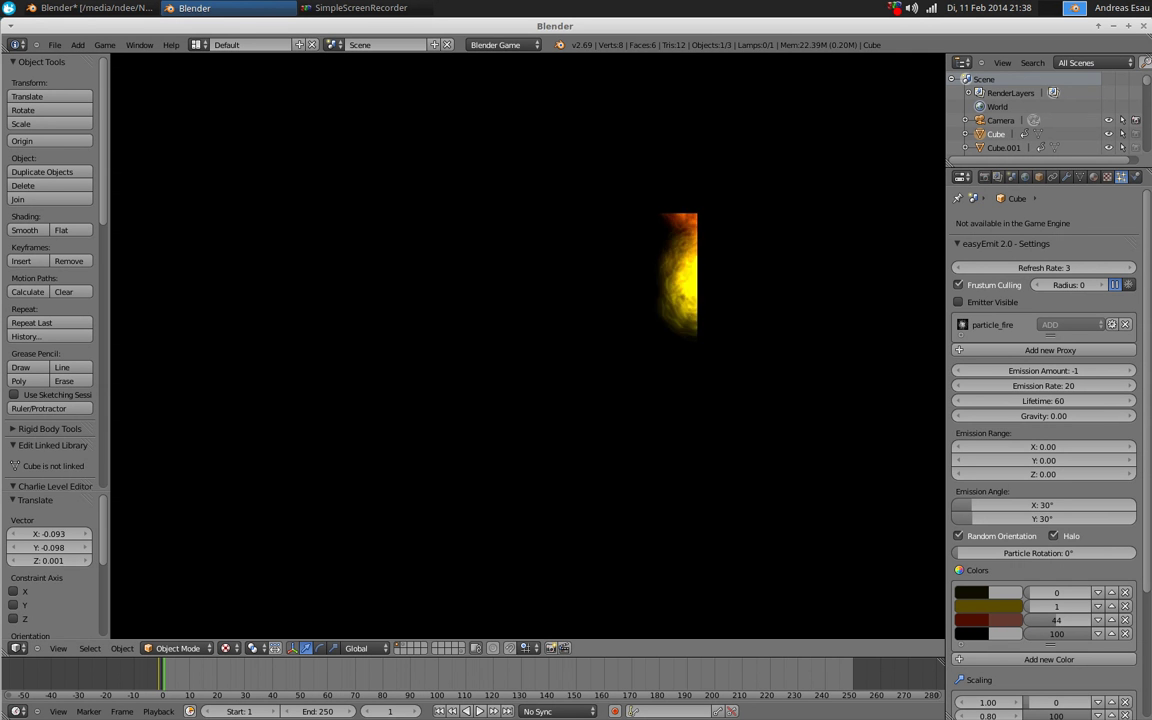
key("Escape")
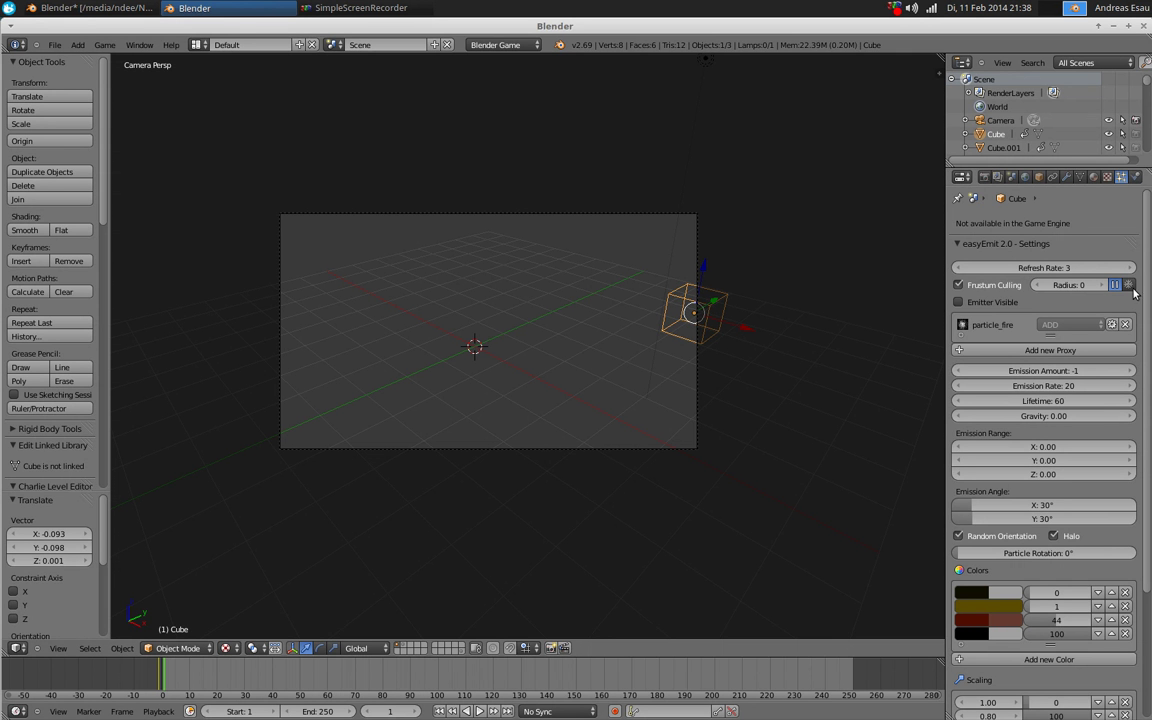
key("g")
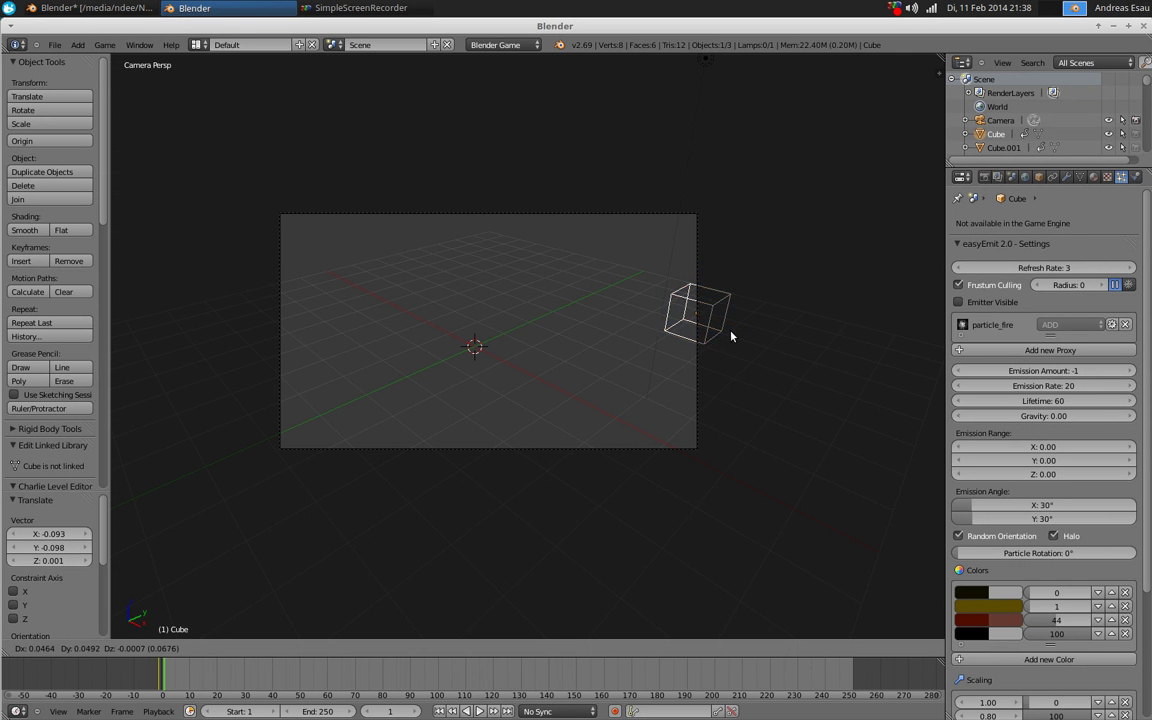
left_click(733, 335)
key("p")
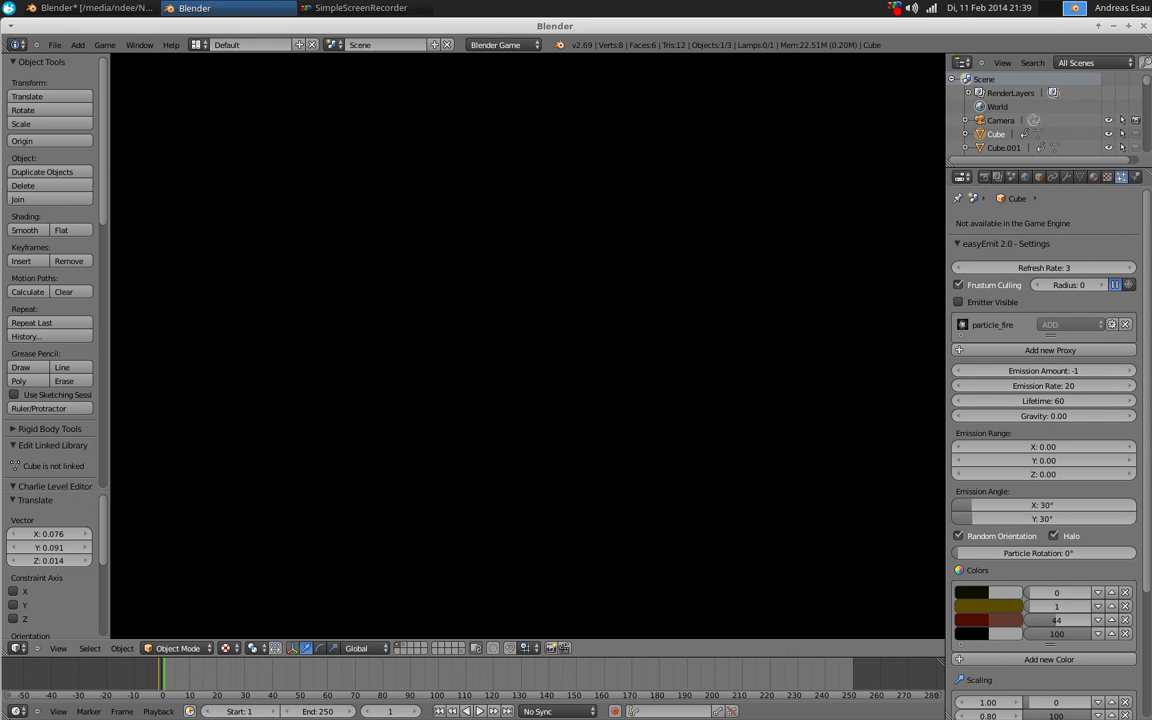
key("Escape")
Nudge the cube about -0.05 in X and Y toward the camera frame and switch its frustum culling from pause to freeze mode
key("g")
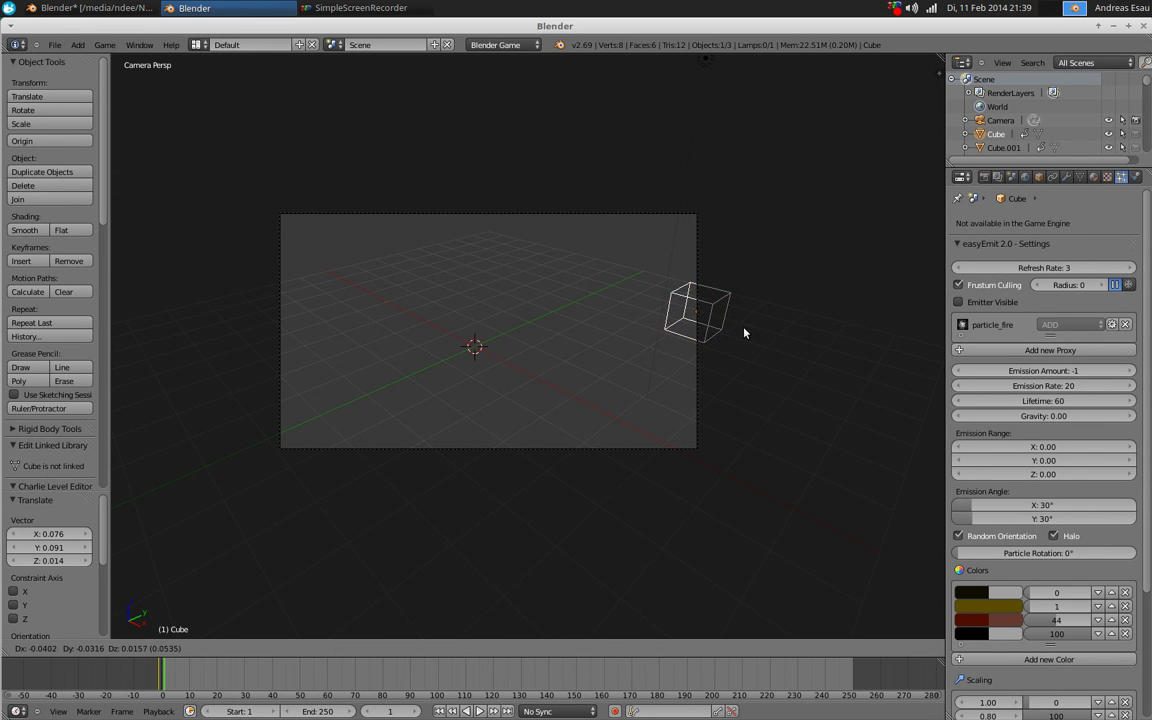
left_click(743, 334)
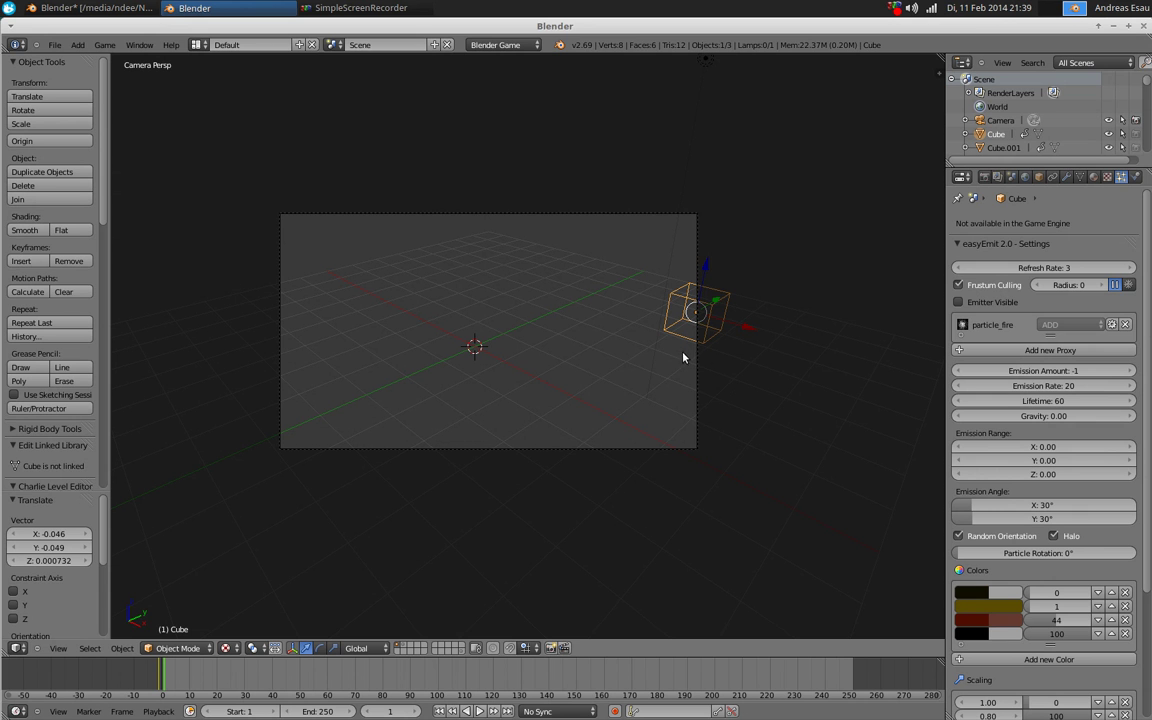
left_click(1128, 285)
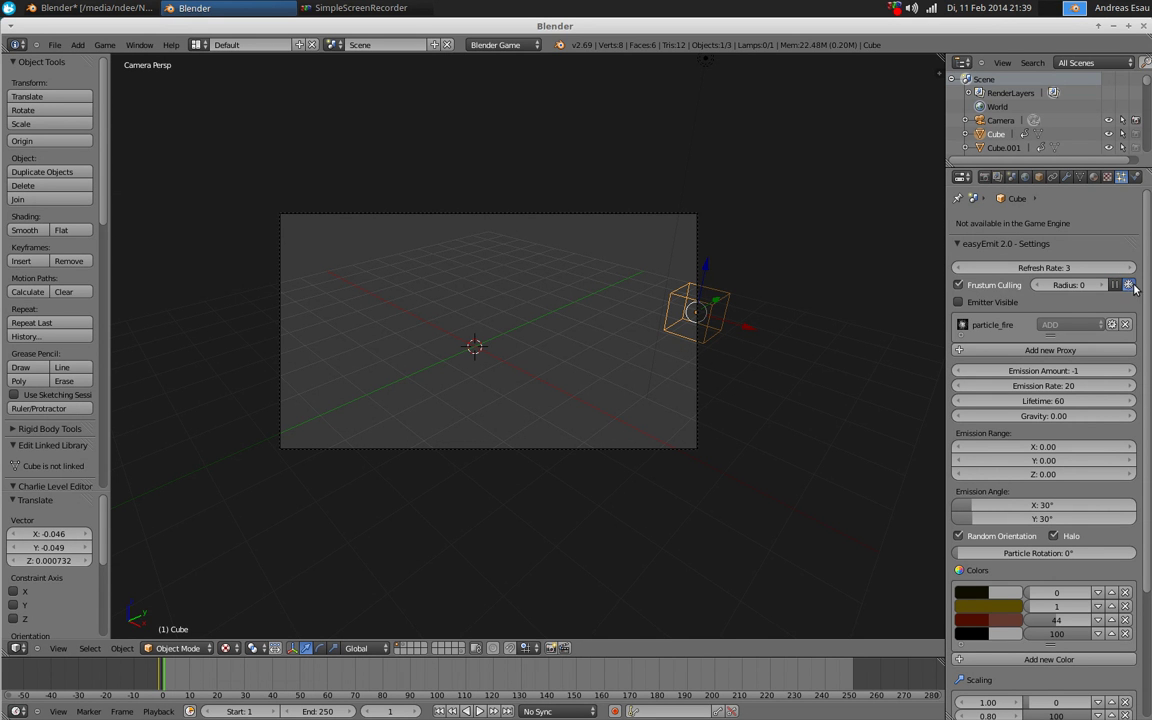